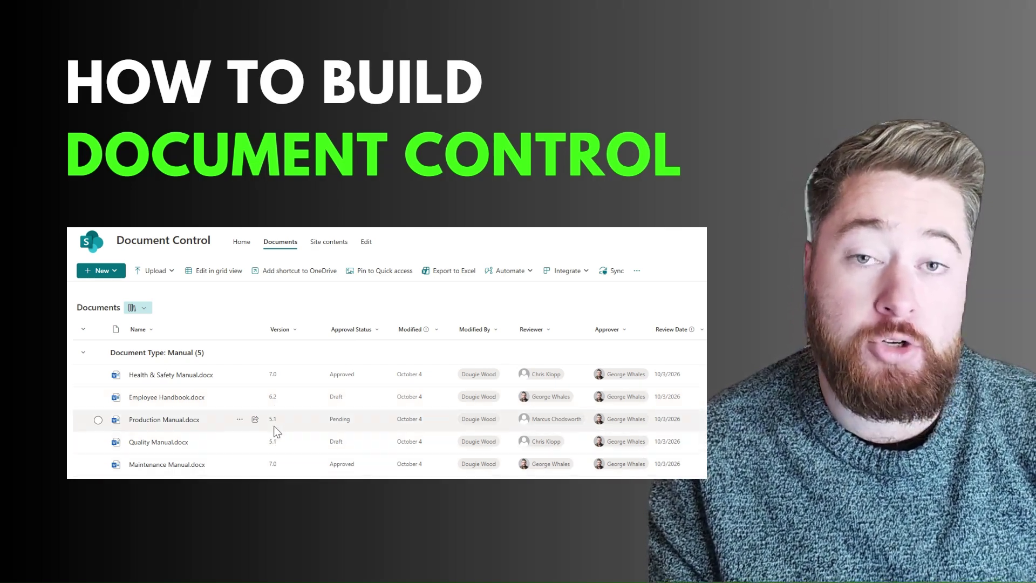
Step: Review the Health & Safety Manual's version history, checking version 6.1
left_click(240, 375)
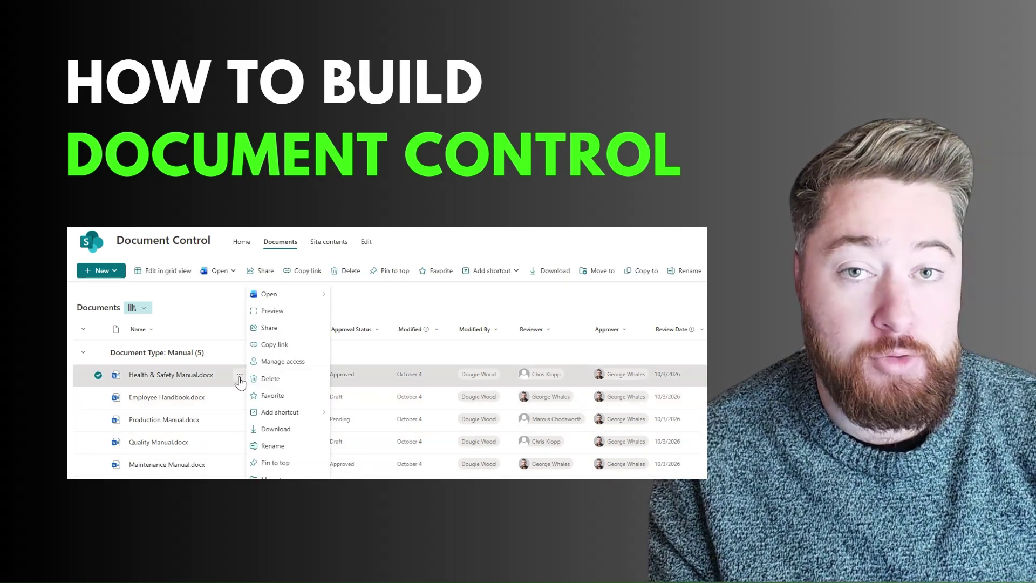
left_click(281, 530)
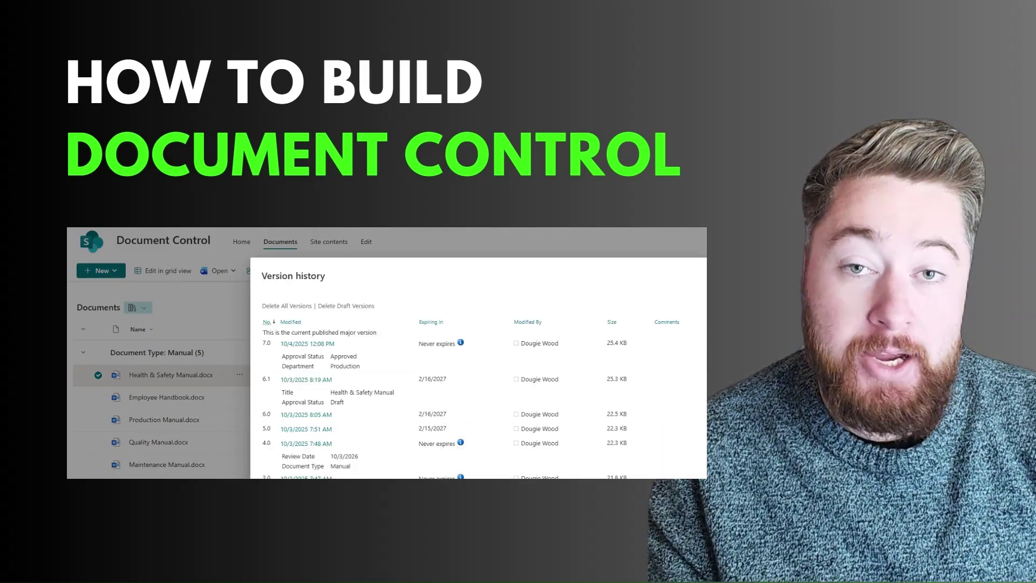
scroll(365, 358, "down", 1)
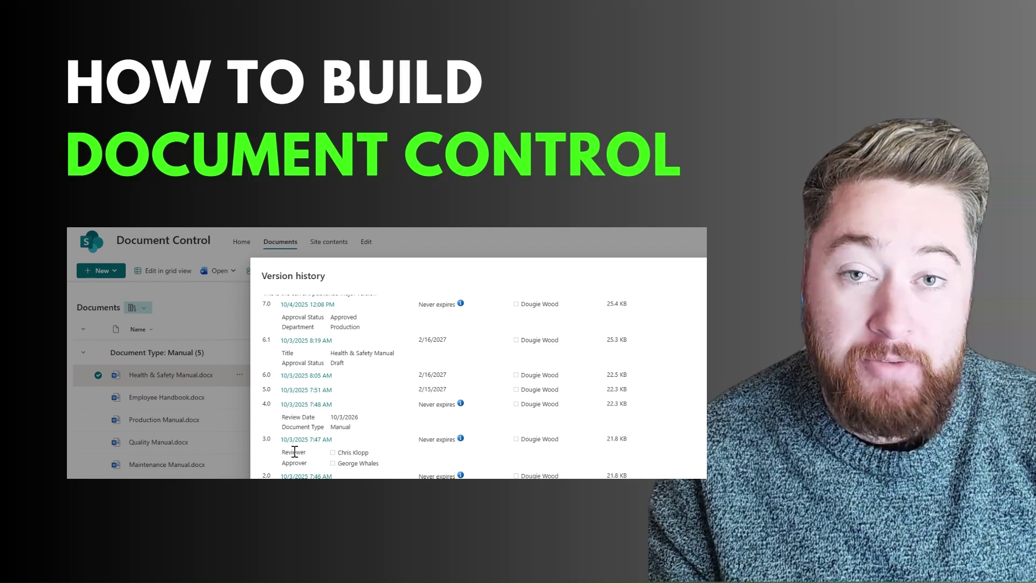
scroll(275, 446, "up", 1)
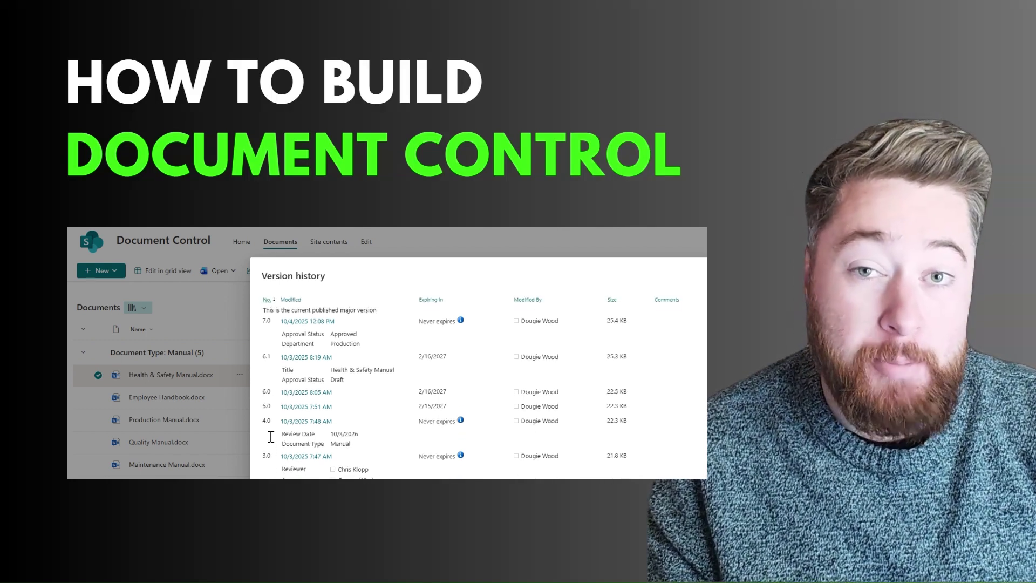
left_click(316, 379)
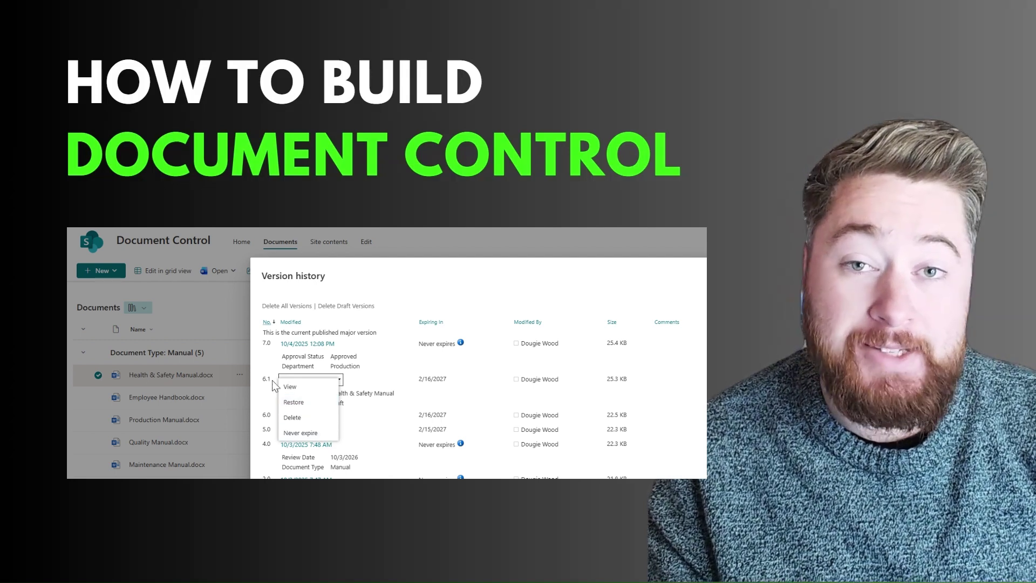
left_click(702, 275)
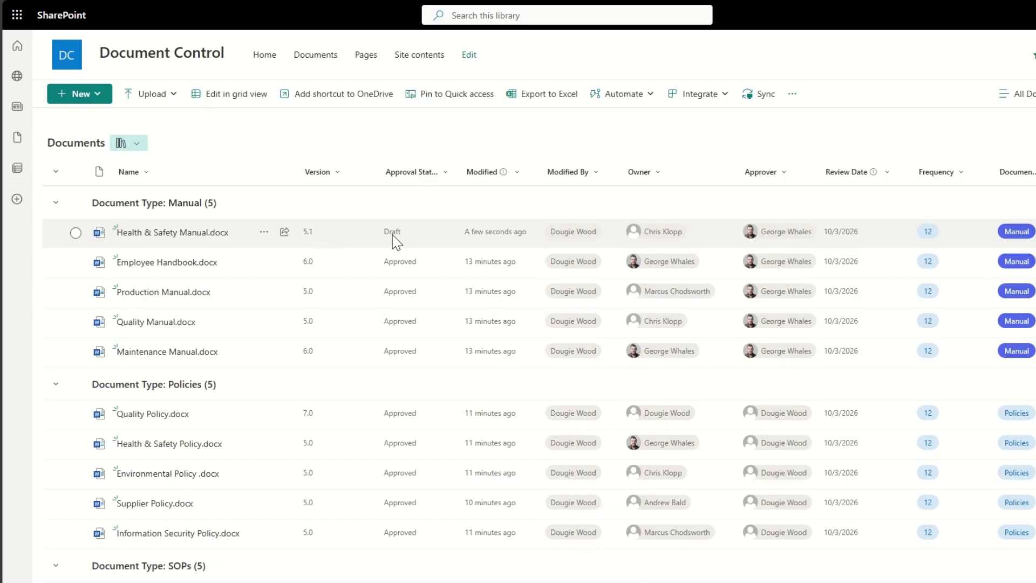
Step: Publish the Health & Safety Manual
right_click(392, 235)
left_click(432, 564)
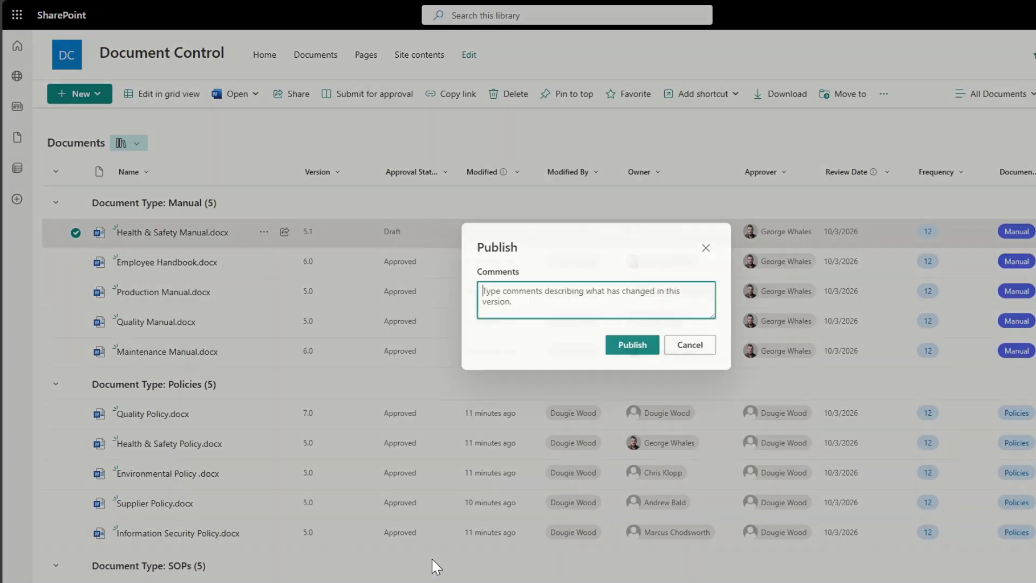
key("Return")
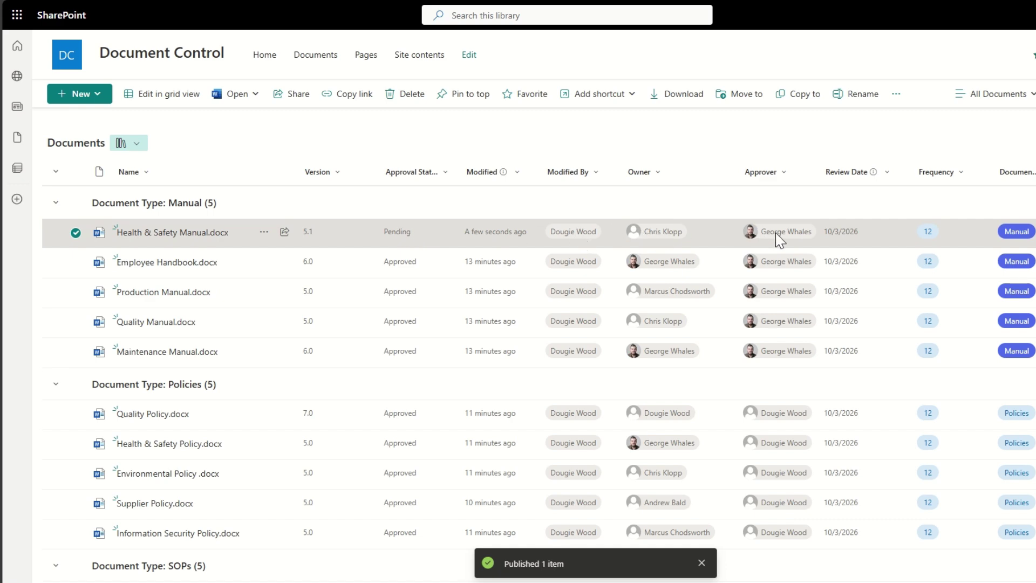
Step: Approve the Health & Safety Manual so it reads Approved 6.0
left_click(264, 233)
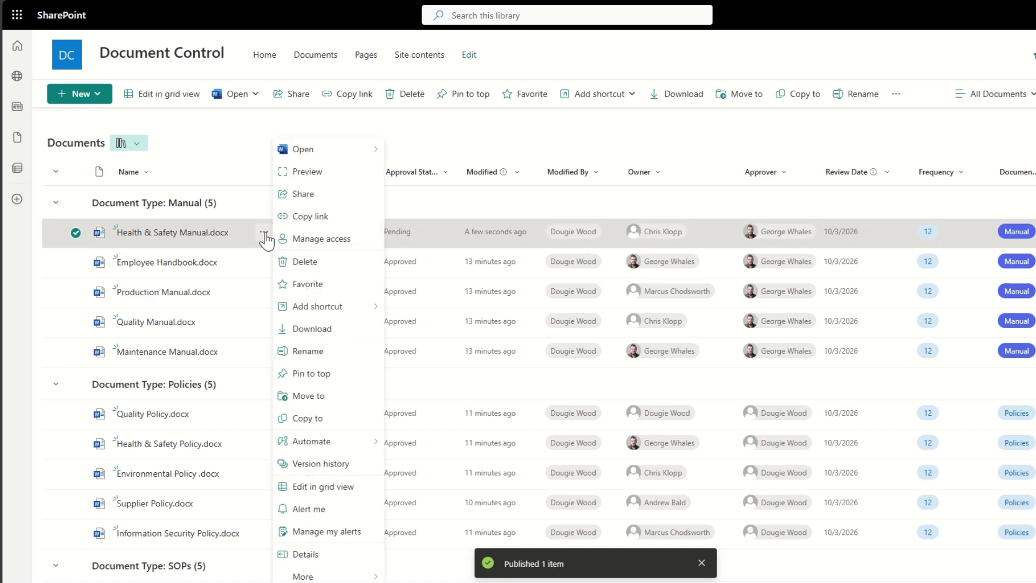
mouse_move(302, 574)
left_click(419, 542)
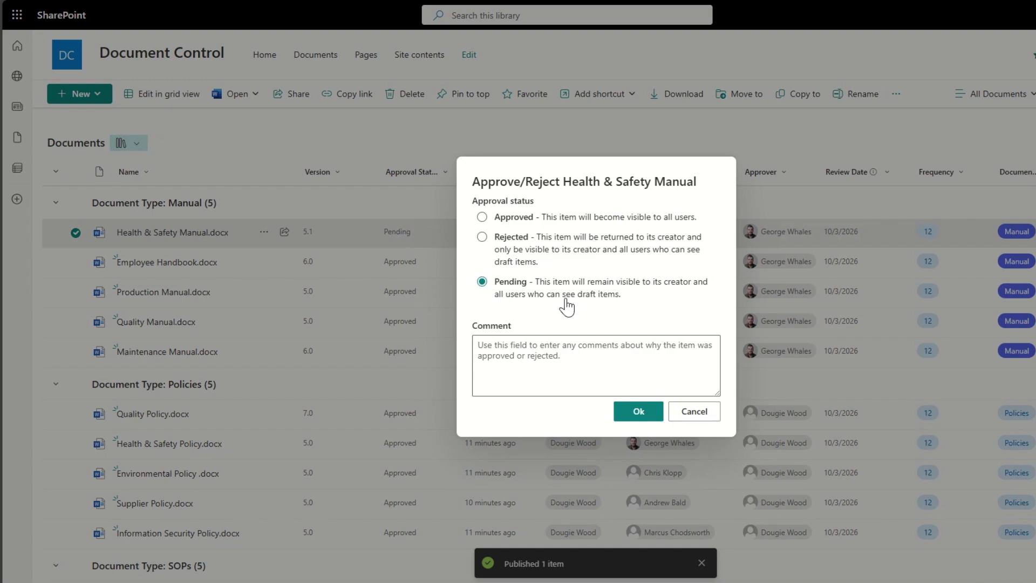
left_click(456, 218)
left_click(633, 411)
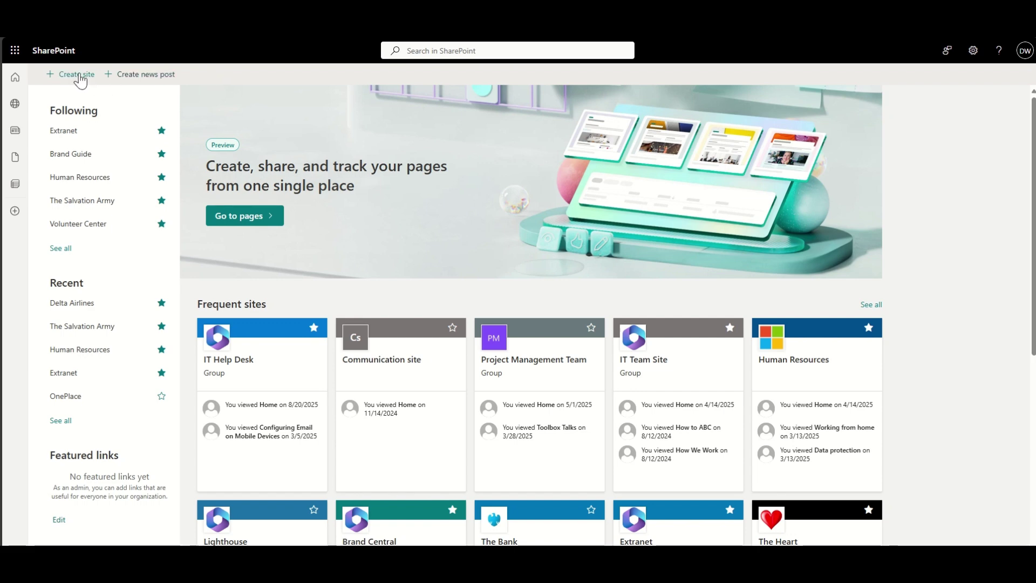
Step: Start a new communication site from the Standard communication template
left_click(76, 75)
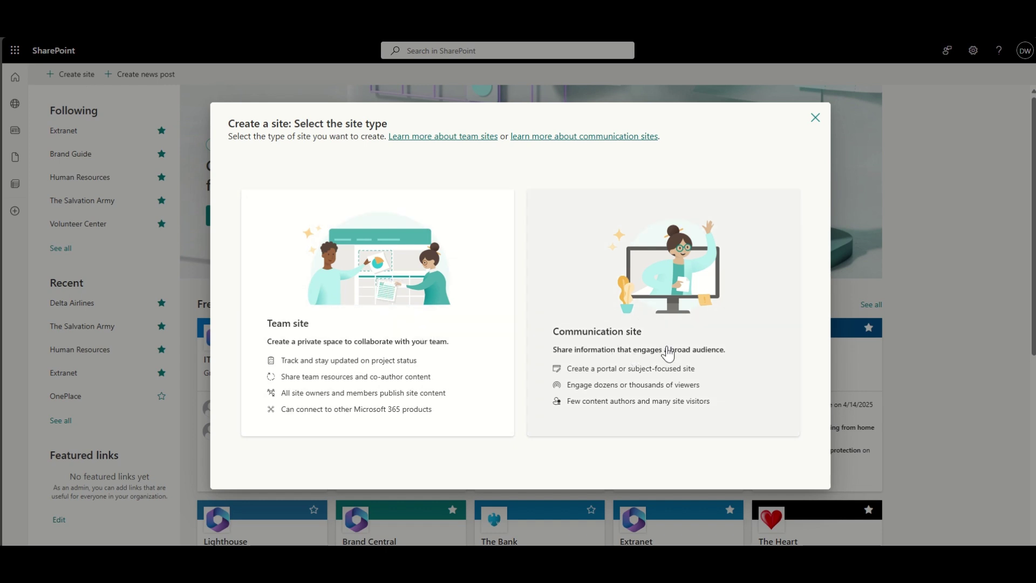
left_click(651, 346)
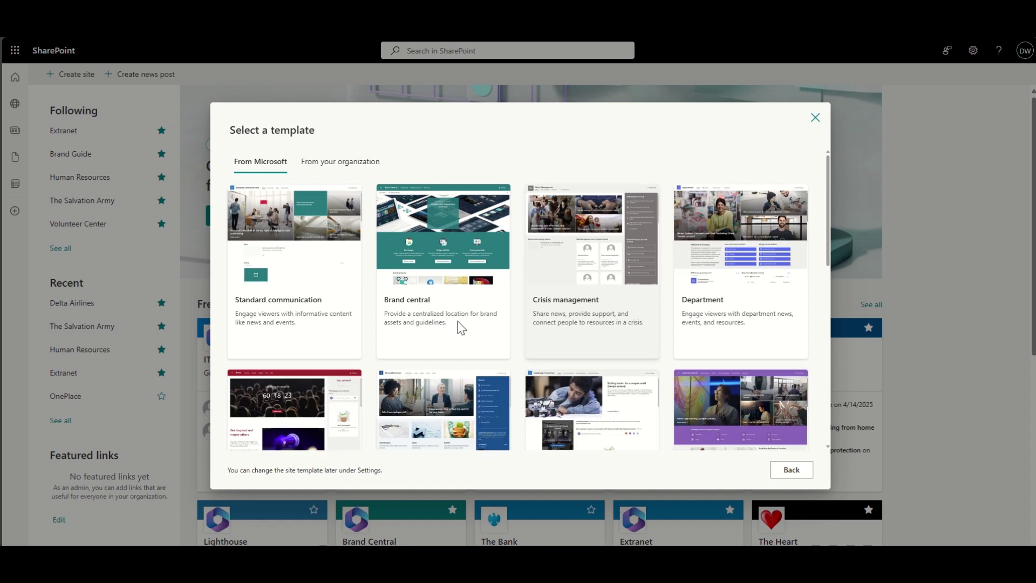
left_click(327, 275)
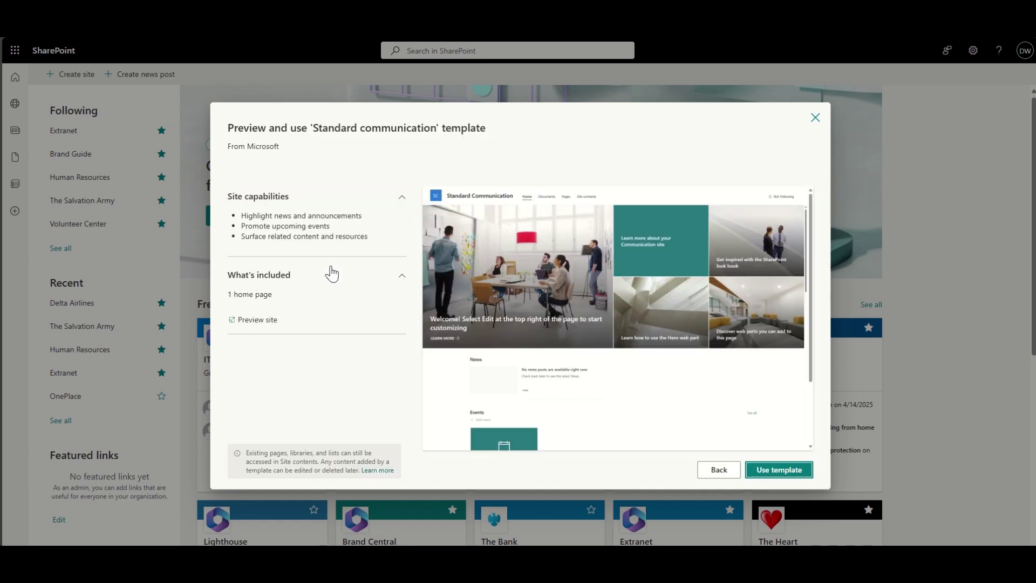
left_click(792, 474)
Step: Name the site 'Document Control', add its document-control description, and create it
left_click(598, 305)
type("Document Control")
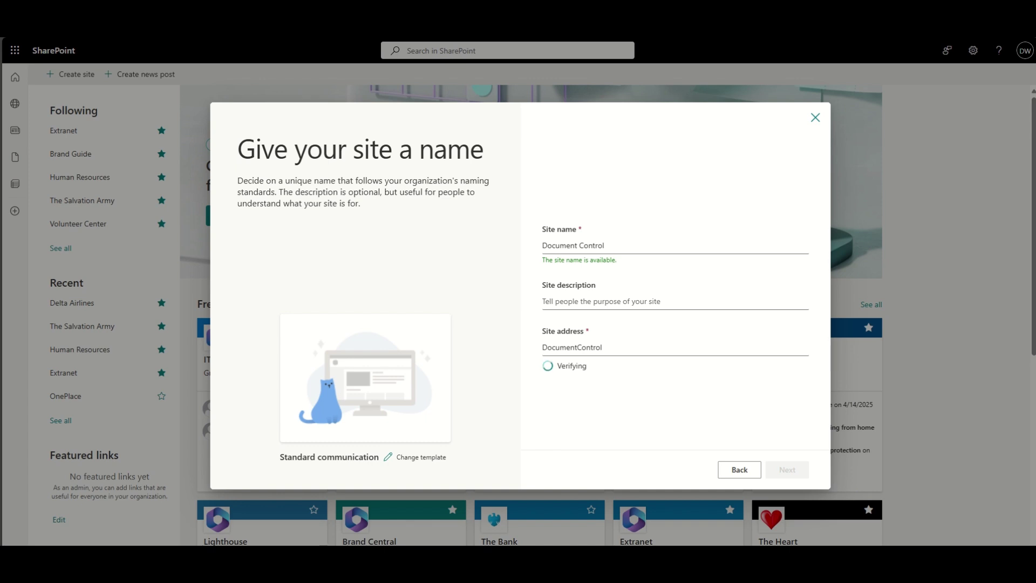
left_click(596, 300)
key("ctrl+v")
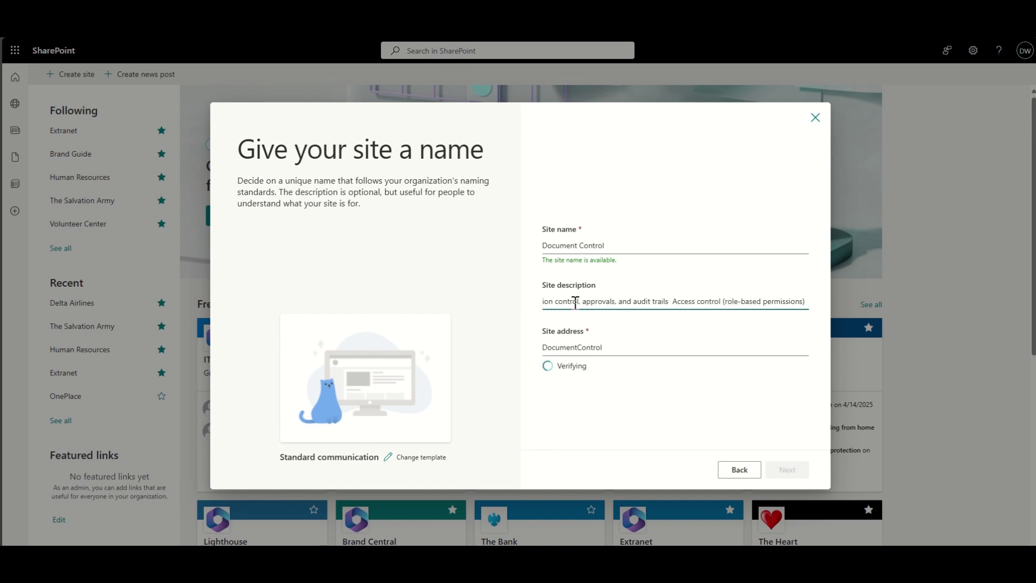
left_click_drag(575, 302, 429, 300)
left_click(616, 303)
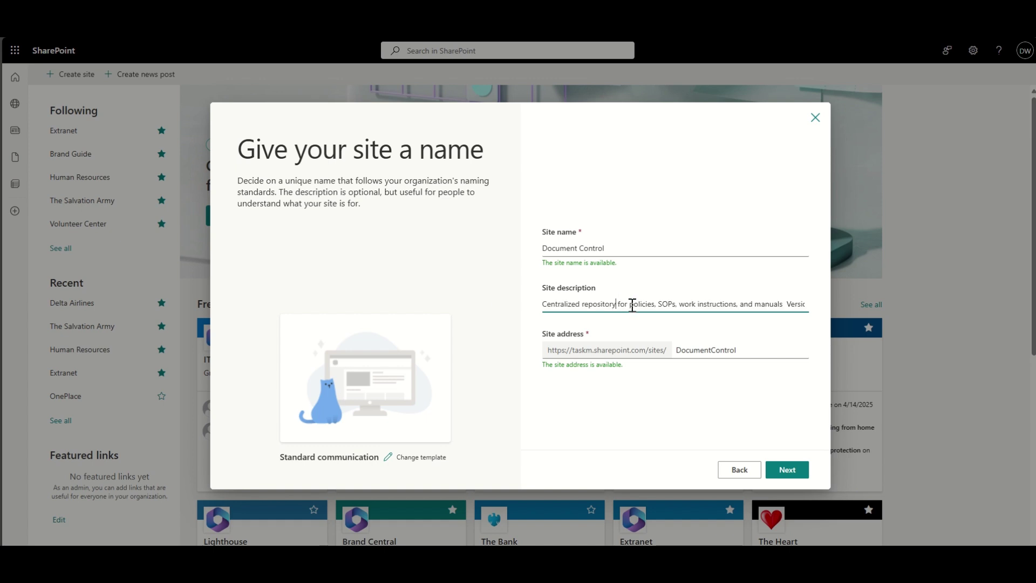
left_click_drag(739, 304, 802, 304)
left_click(822, 312)
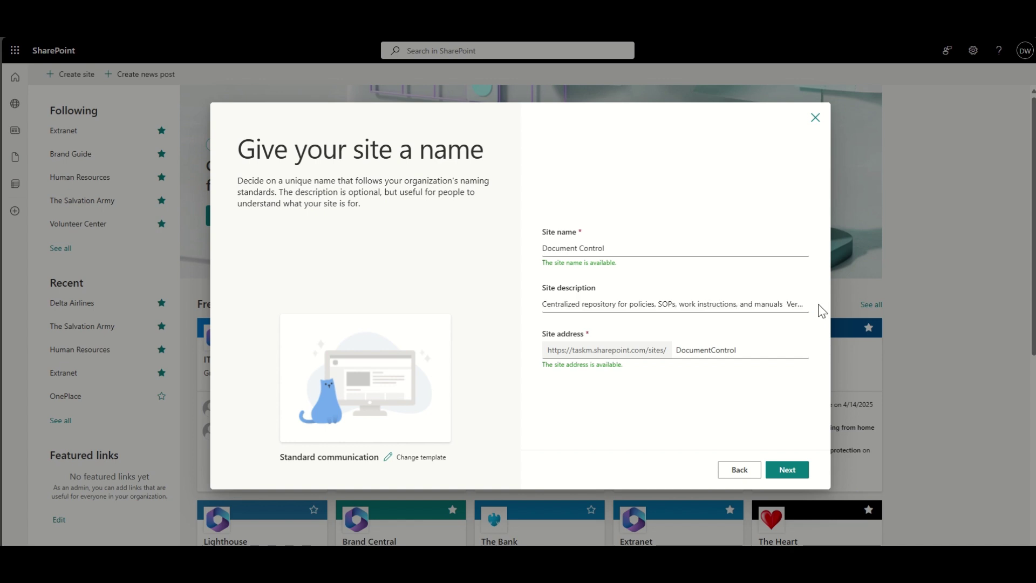
left_click(788, 471)
left_click(787, 476)
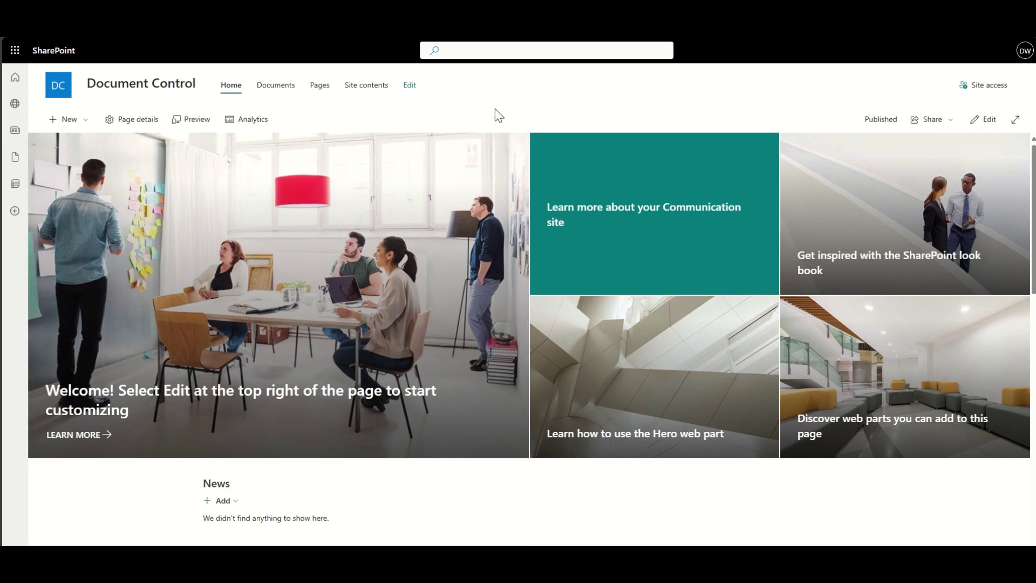
Step: Add an Owner person column showing profile photos to the Documents library
left_click(275, 93)
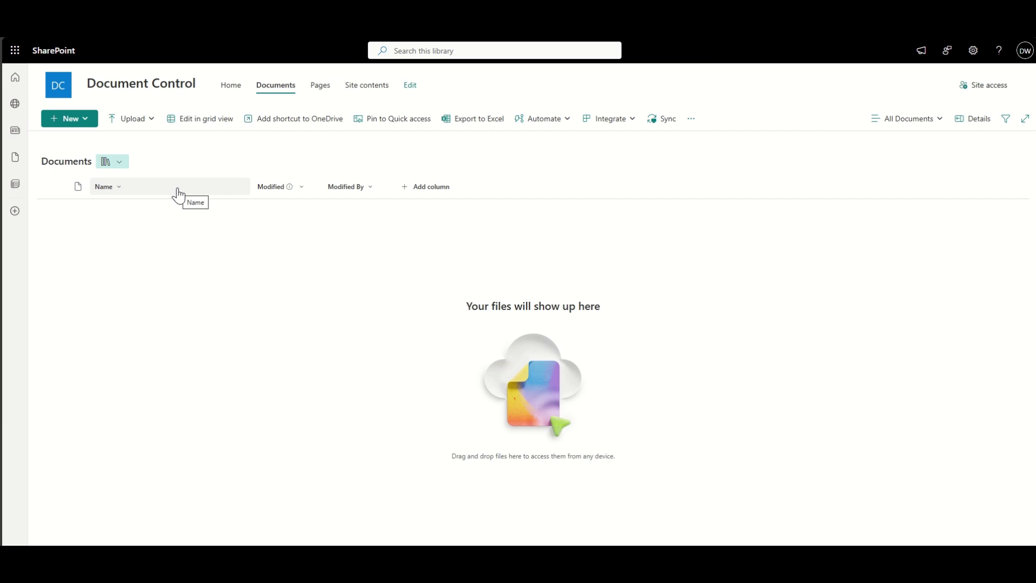
left_click(429, 190)
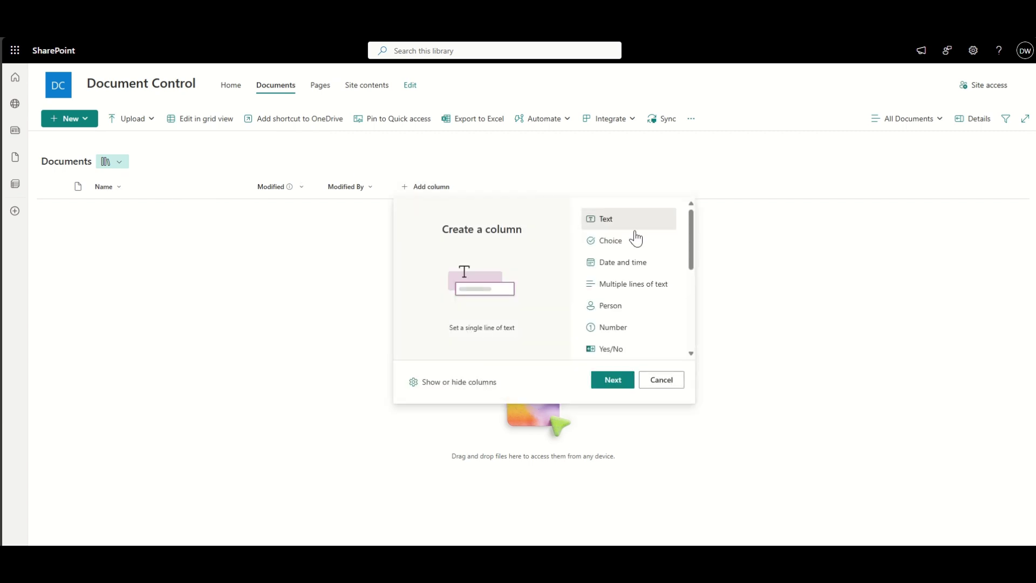
scroll(650, 277, "down", 1)
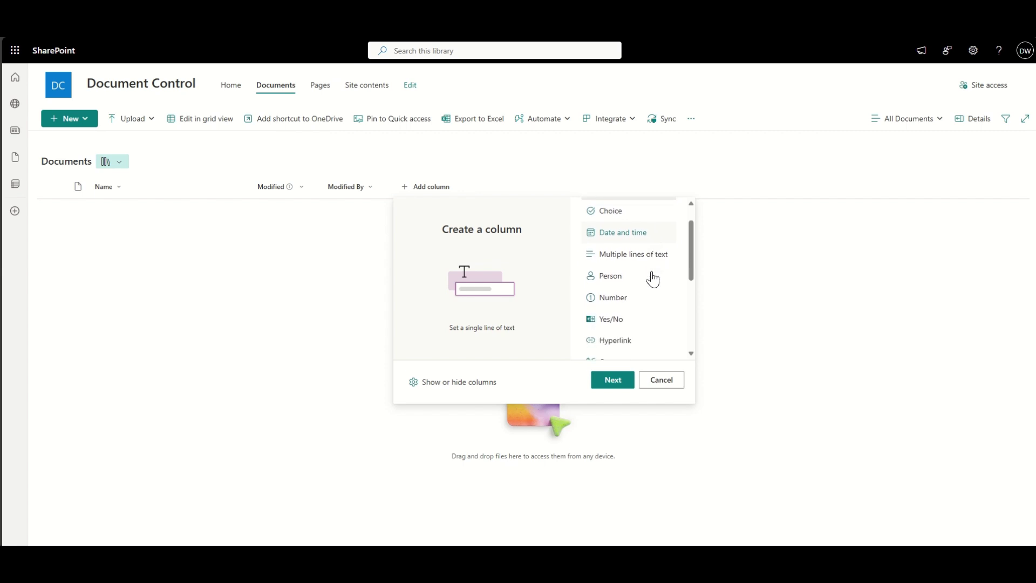
left_click(620, 273)
left_click(613, 379)
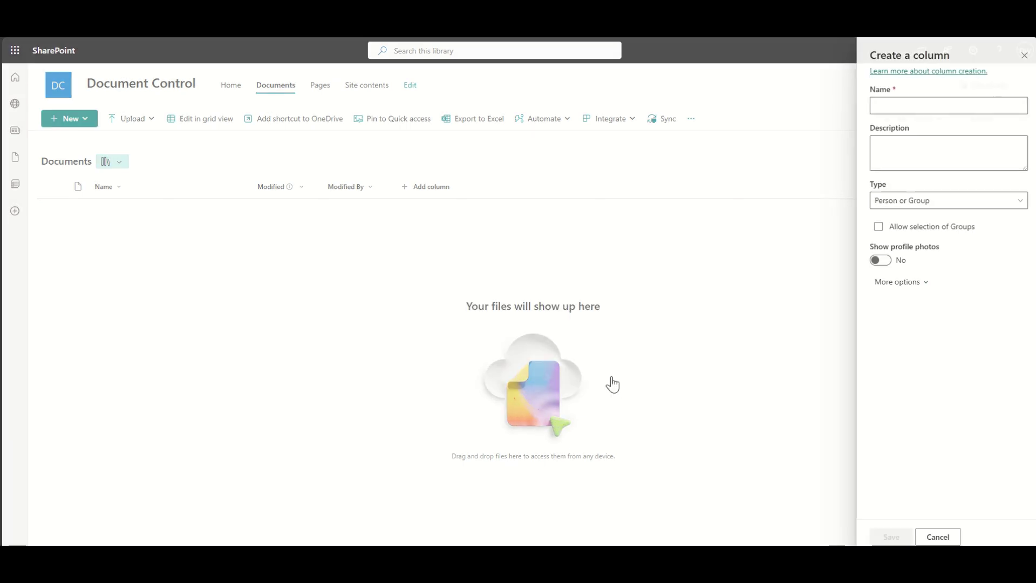
left_click(907, 107)
type("Owner")
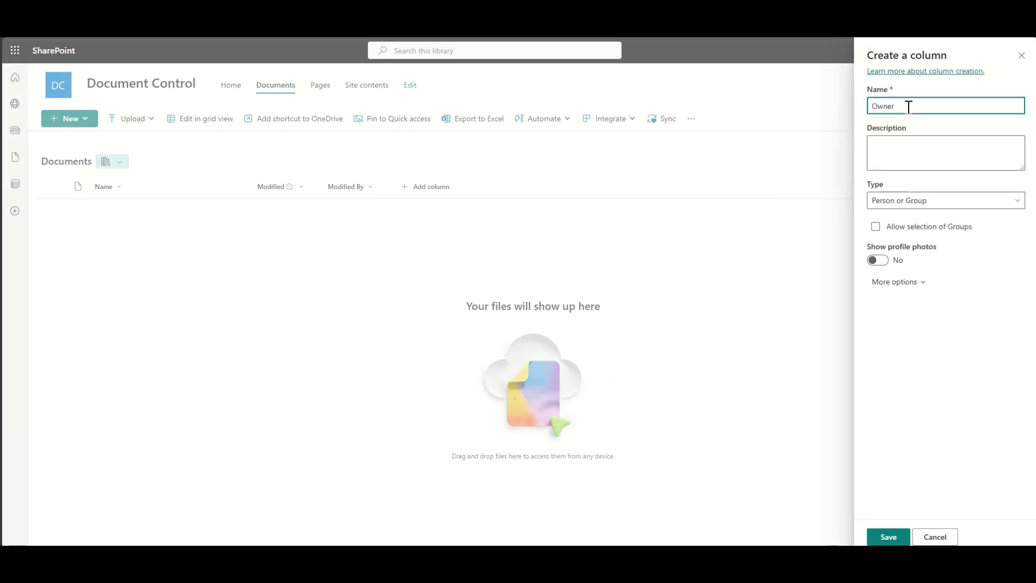
left_click(880, 261)
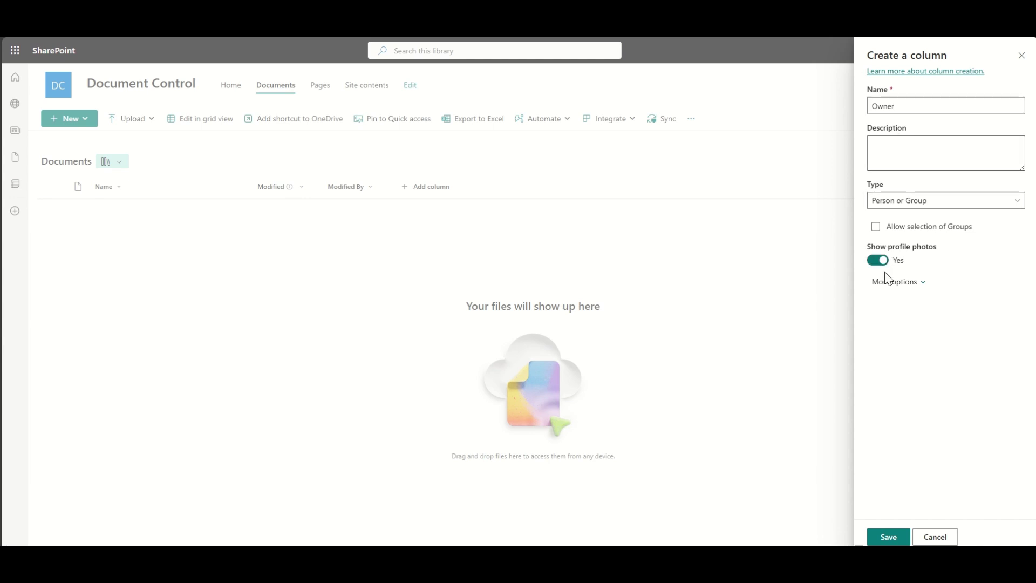
left_click(889, 282)
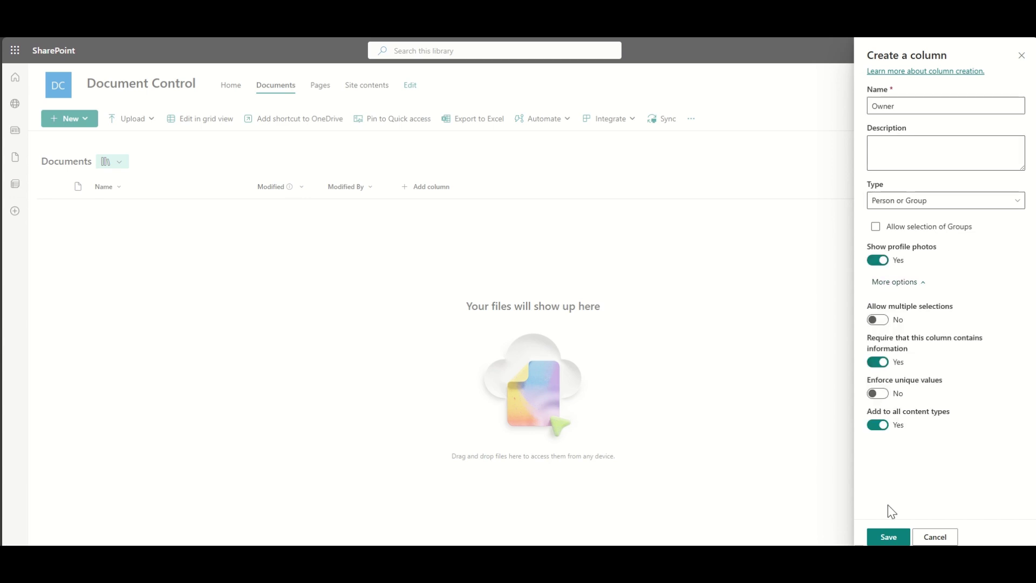
left_click(888, 536)
Step: Add a required Approver person column with profile photos shown
left_click(500, 188)
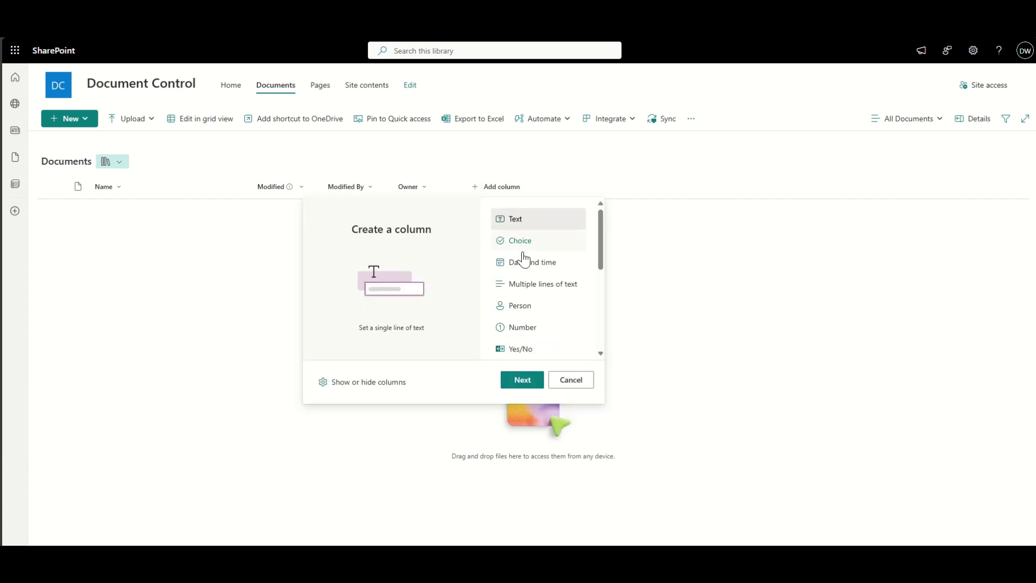
left_click(528, 305)
left_click(522, 380)
left_click(896, 105)
type("Approver")
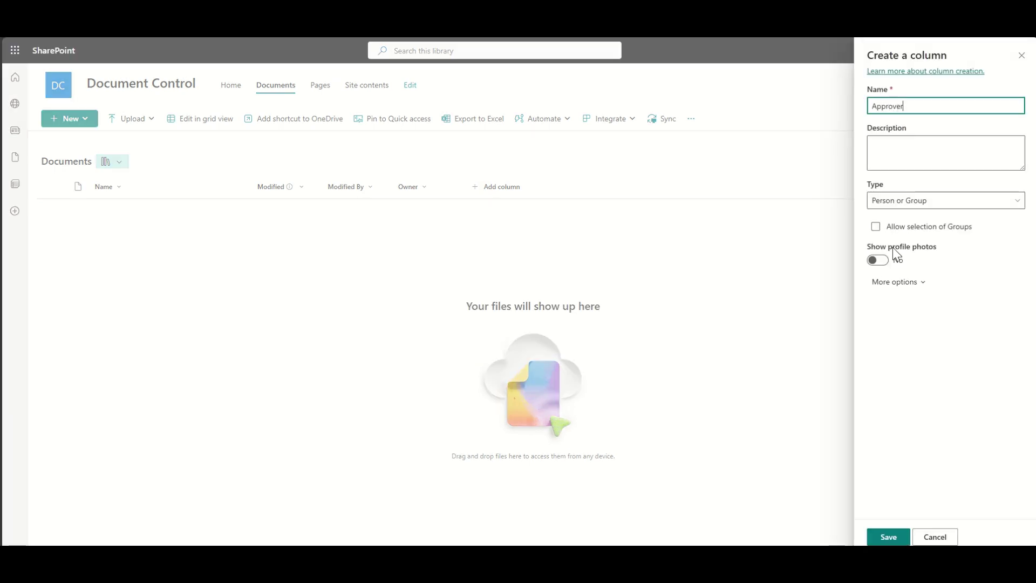
left_click(877, 260)
left_click(895, 282)
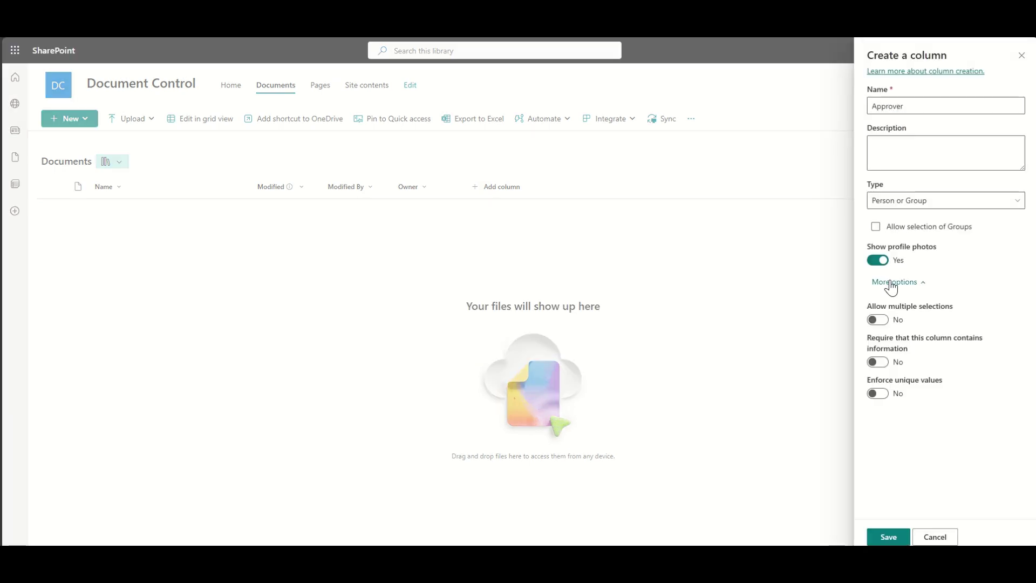
left_click(878, 361)
left_click(885, 535)
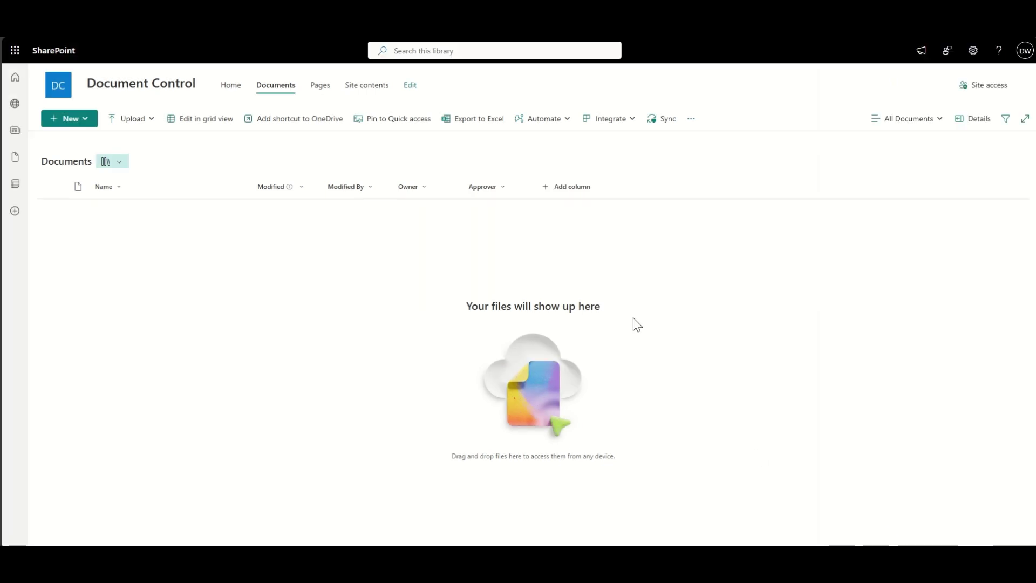
Step: Add a Review Date date-and-time column to the library
left_click(574, 190)
scroll(602, 301, "down", 1)
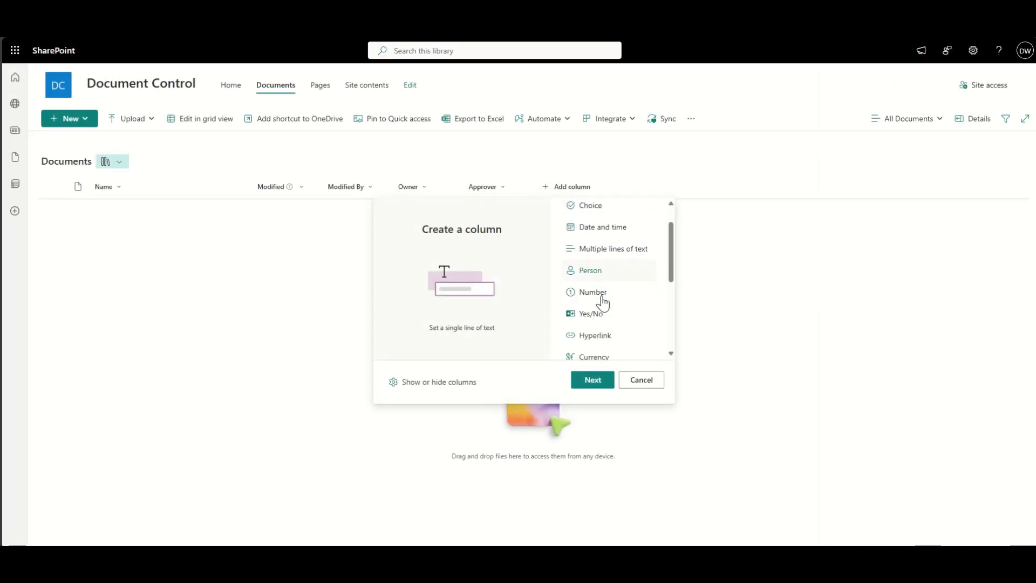
scroll(620, 278, "down", 3)
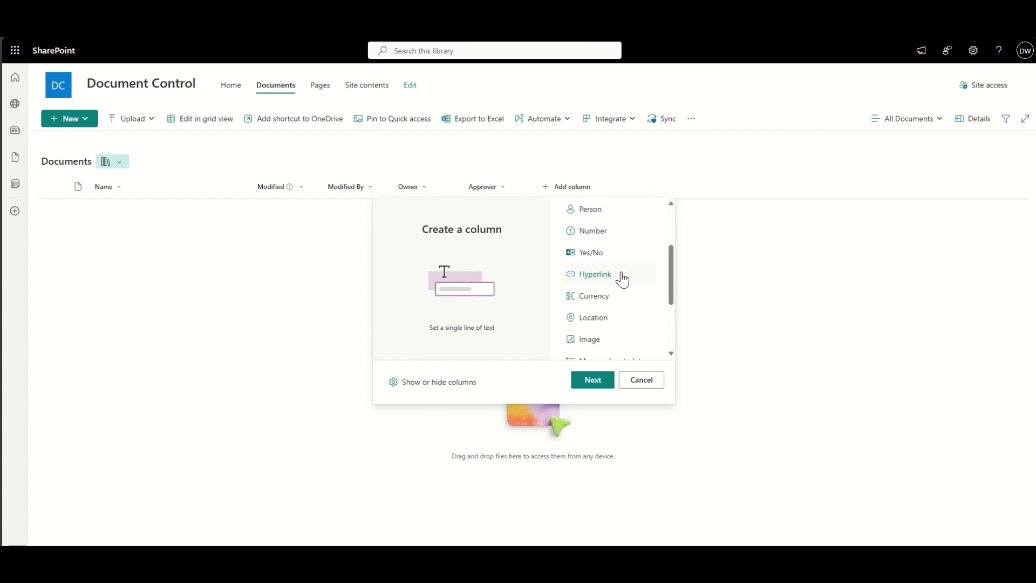
scroll(594, 278, "up", 4)
left_click(593, 380)
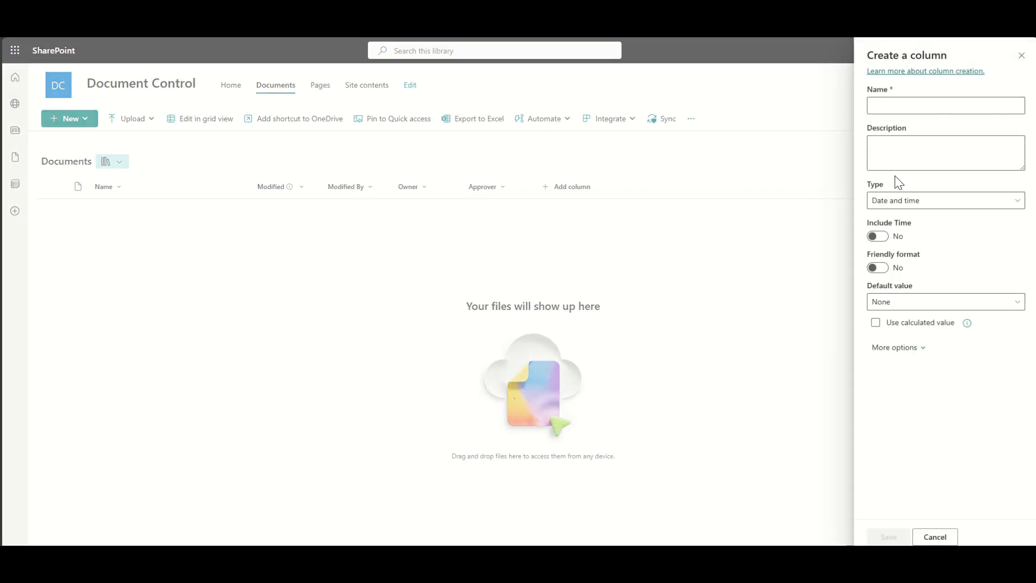
left_click(899, 106)
type("Review Date")
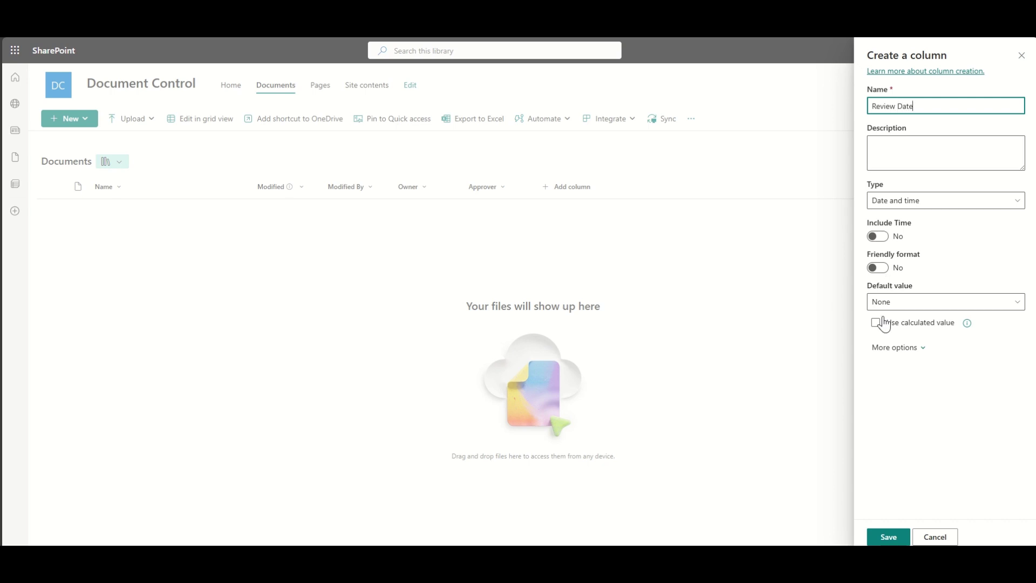
left_click(893, 537)
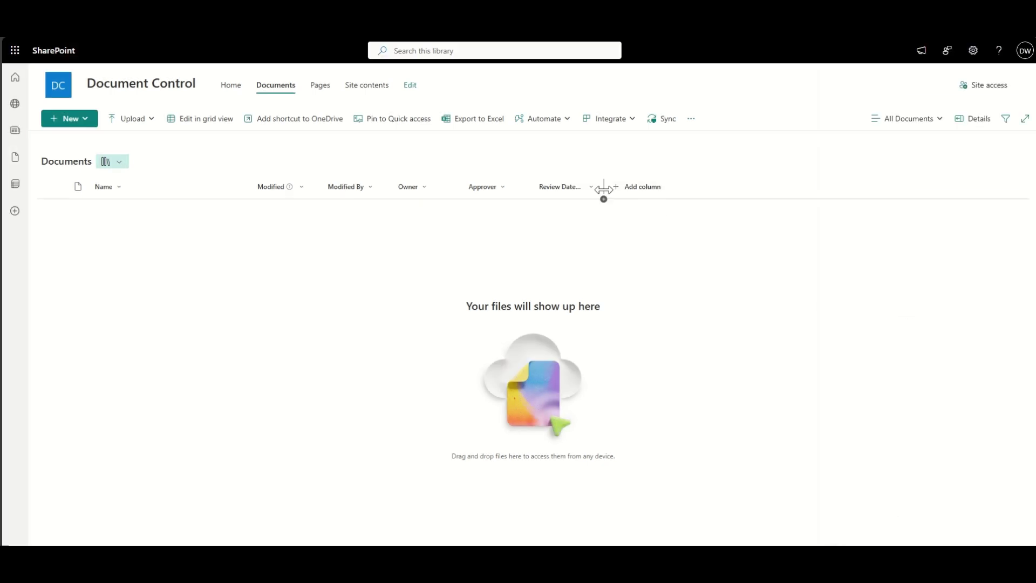
Step: Start a Frequency choice column with the description 'In Months'
left_click(630, 190)
scroll(694, 290, "down", 1)
scroll(692, 290, "up", 1)
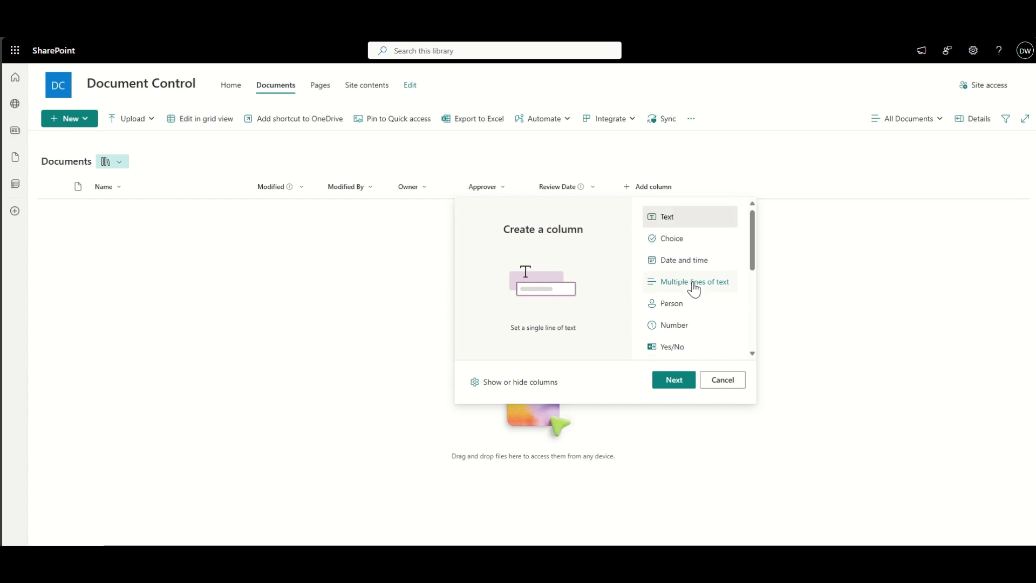
left_click(672, 240)
left_click(674, 380)
left_click(897, 106)
type("Fi")
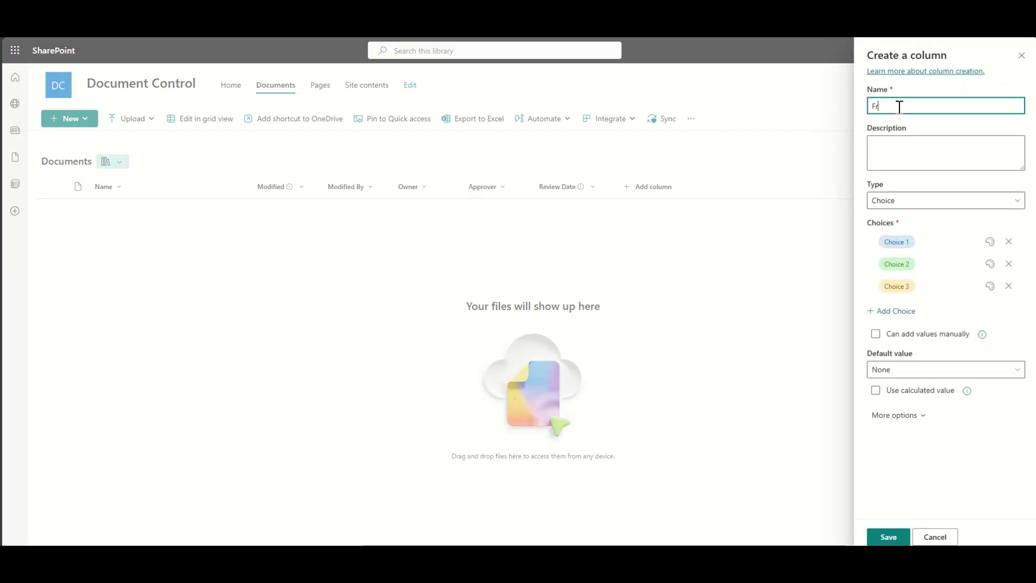
type("equency")
key("Tab")
type("In M")
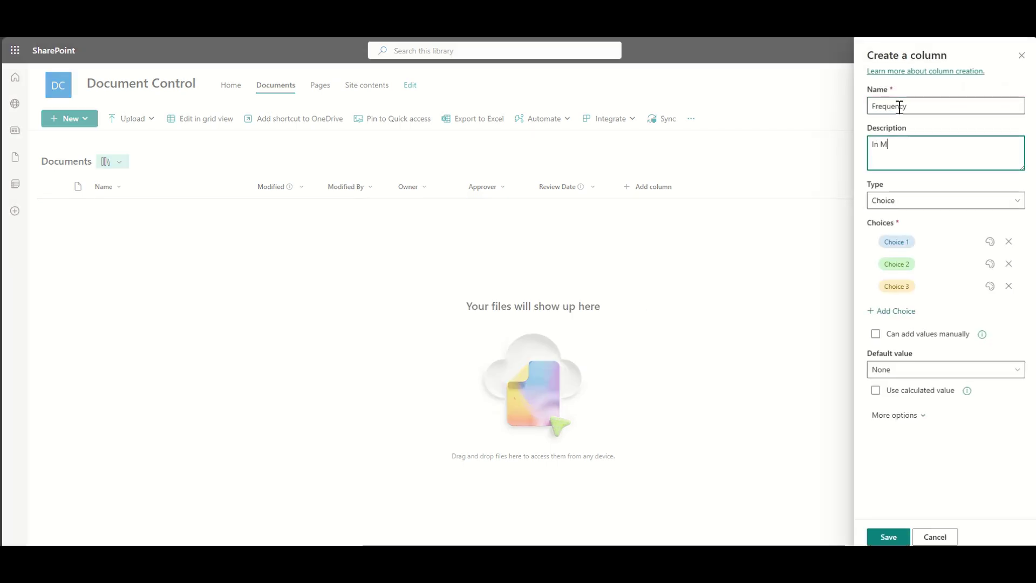
type("onths")
Step: Give Frequency the choices 12, 24 and 36, default 12, required, and save it
left_click(922, 241)
type("12")
left_click(924, 262)
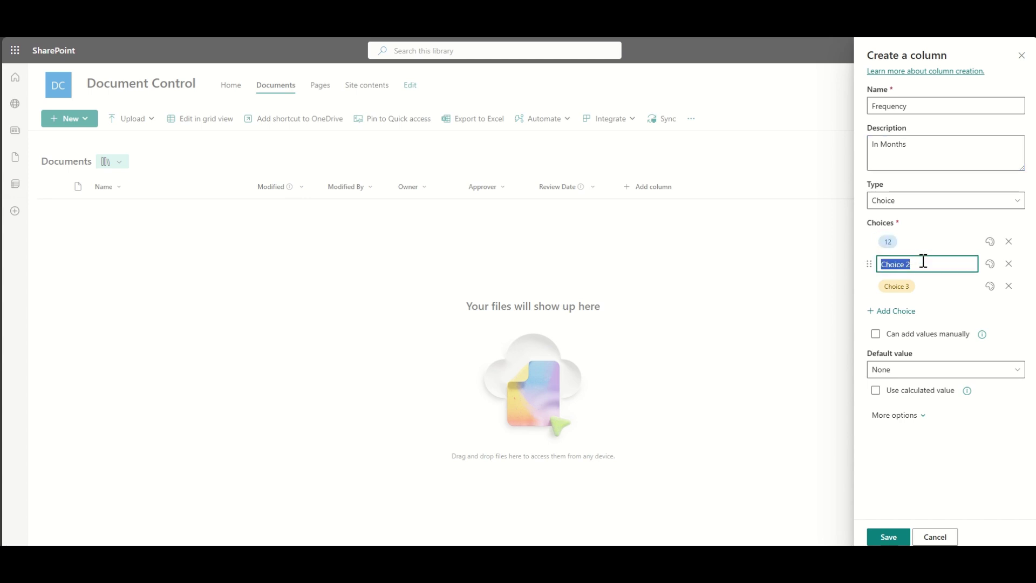
type("24")
left_click(923, 285)
type("36")
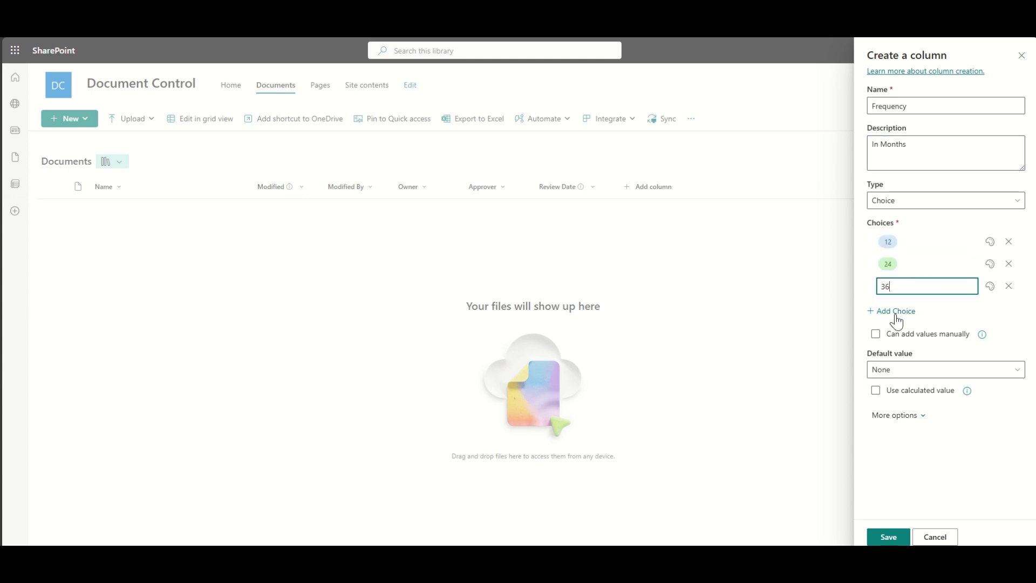
left_click(973, 470)
left_click(917, 370)
left_click(898, 407)
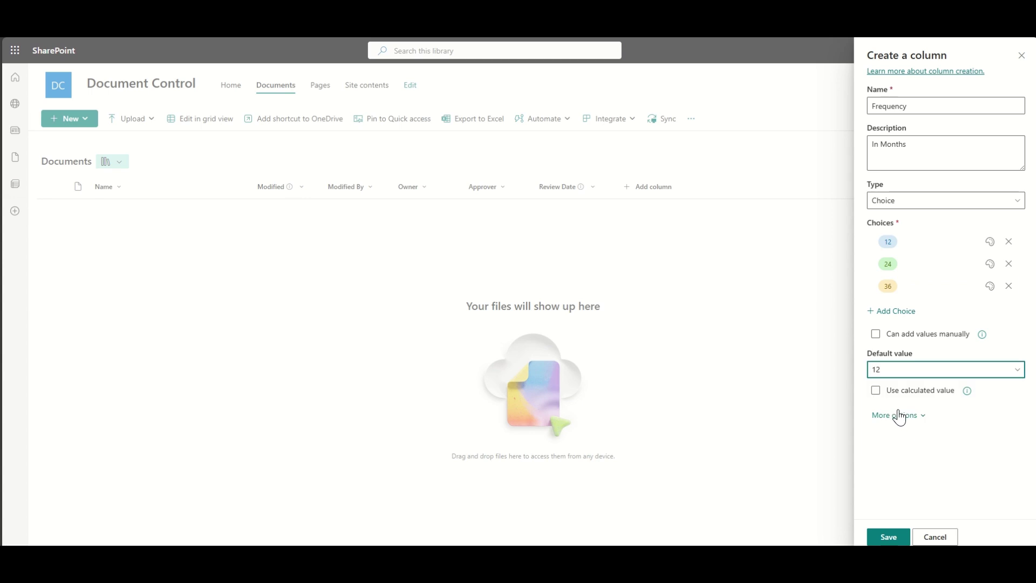
left_click(899, 416)
scroll(909, 453, "down", 2)
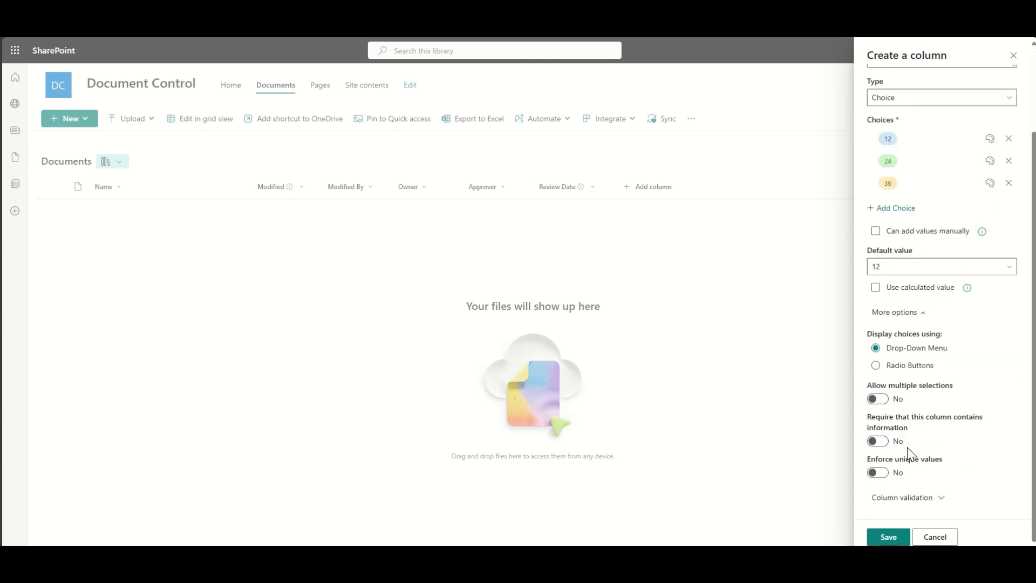
left_click(888, 536)
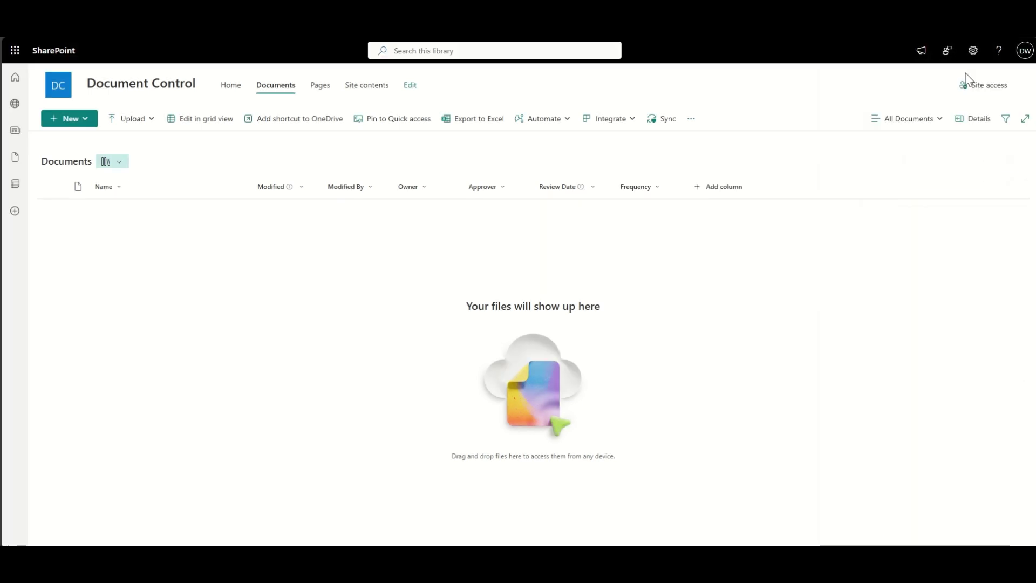
left_click(973, 50)
Step: Start a new choice column named Document Type
left_click(1020, 81)
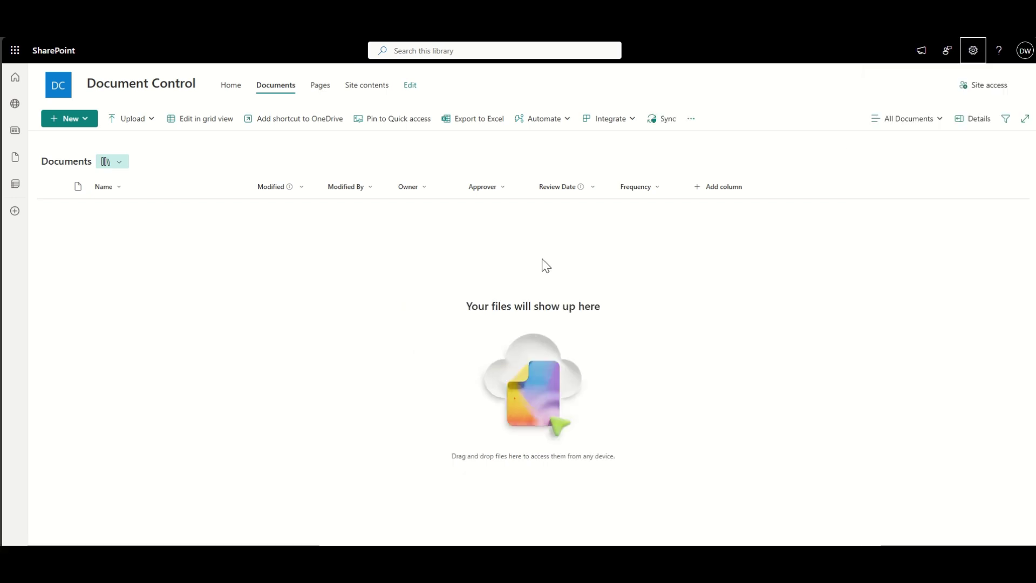
left_click(80, 121)
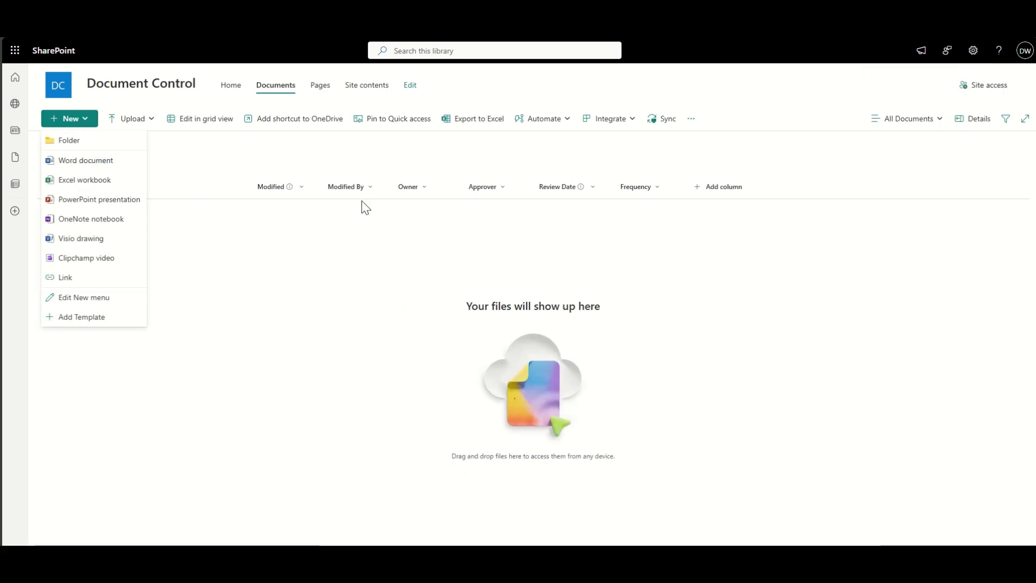
left_click(753, 194)
left_click(721, 188)
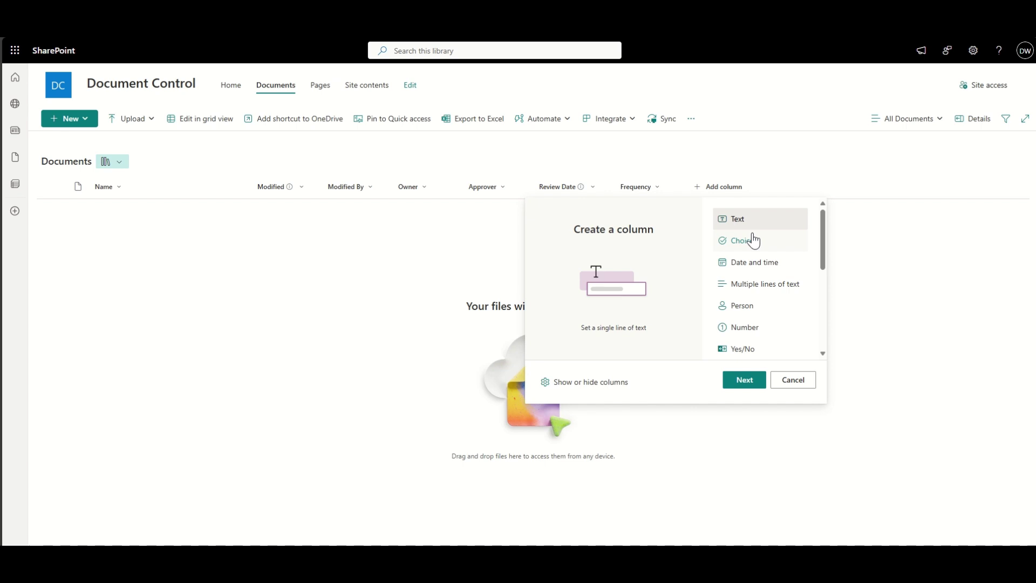
left_click(742, 240)
left_click(744, 380)
left_click(889, 105)
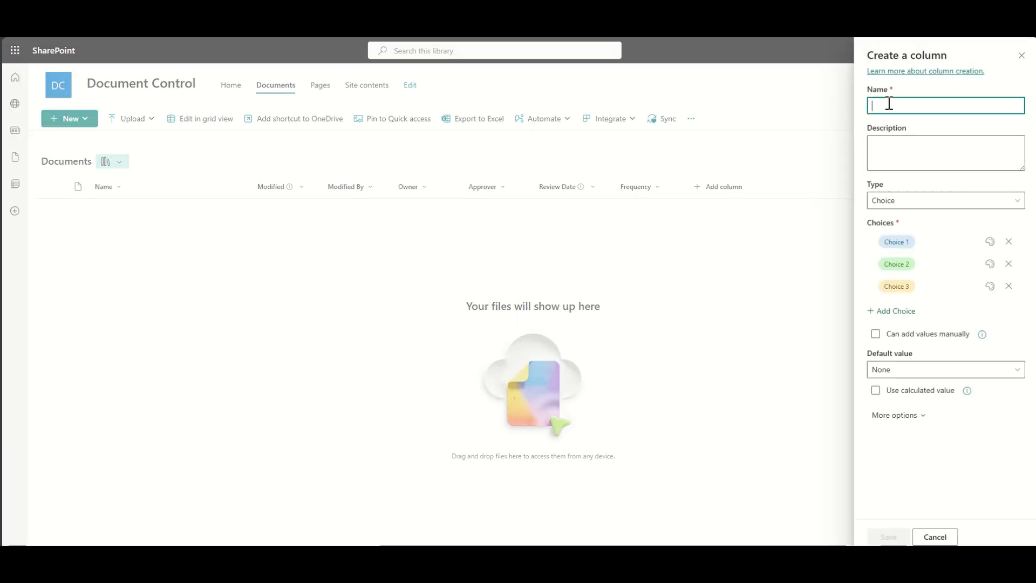
type("Docume")
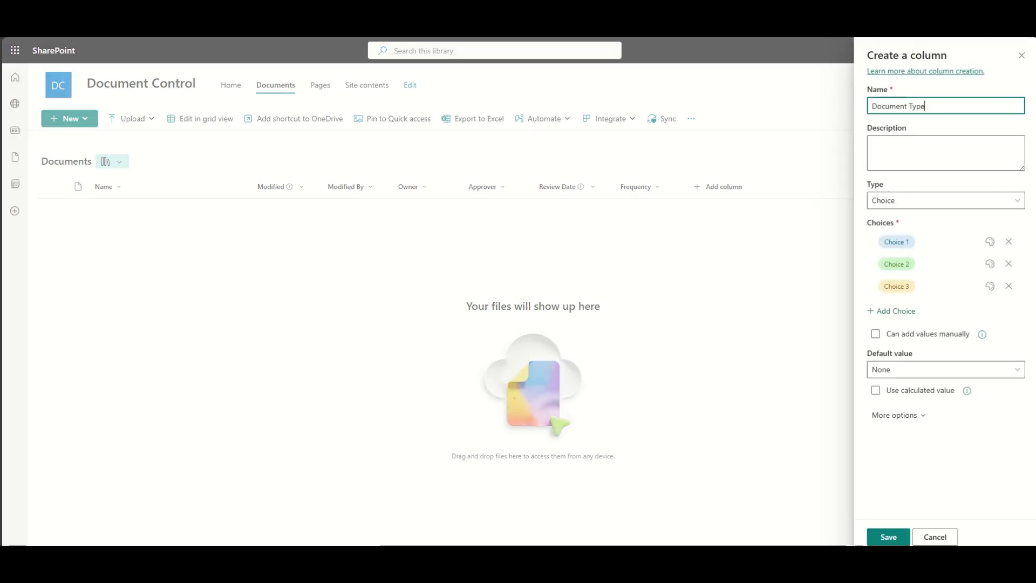
type("nt Type")
Step: Enter the choices Policies, SOPs, Work Instructions, Manual and Training
left_click(927, 240)
type("P")
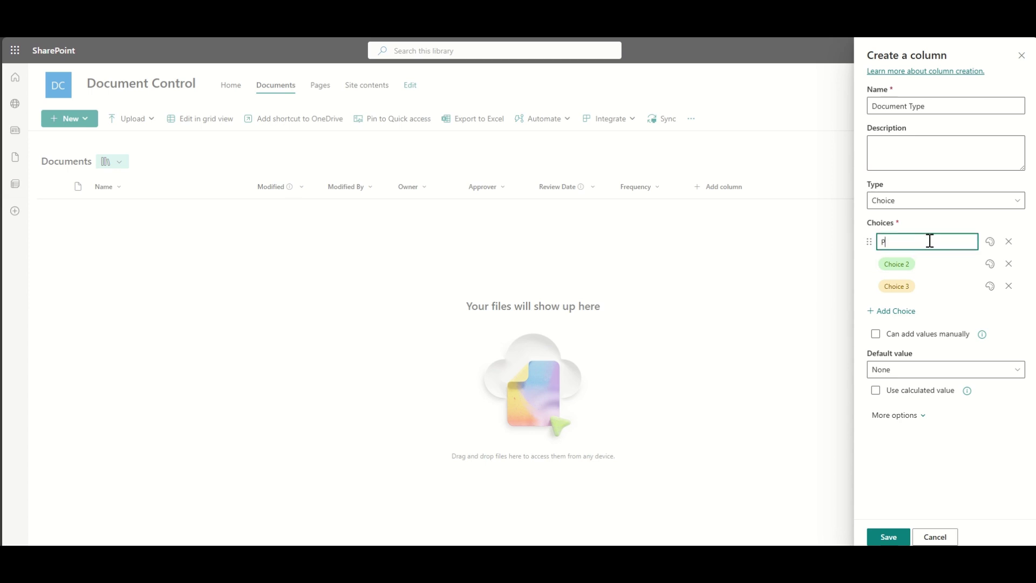
type("olicies")
left_click(924, 265)
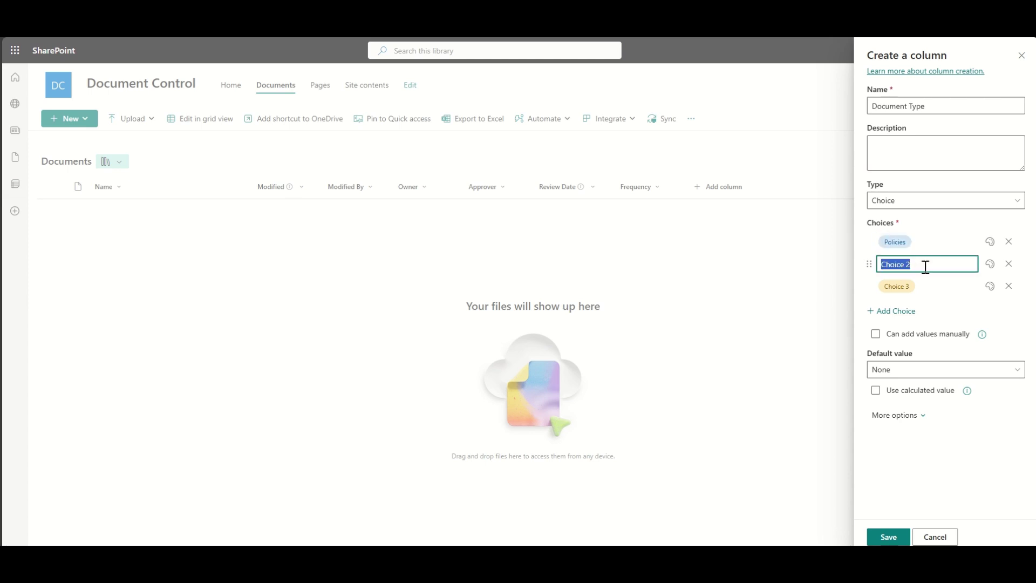
type("SOPs")
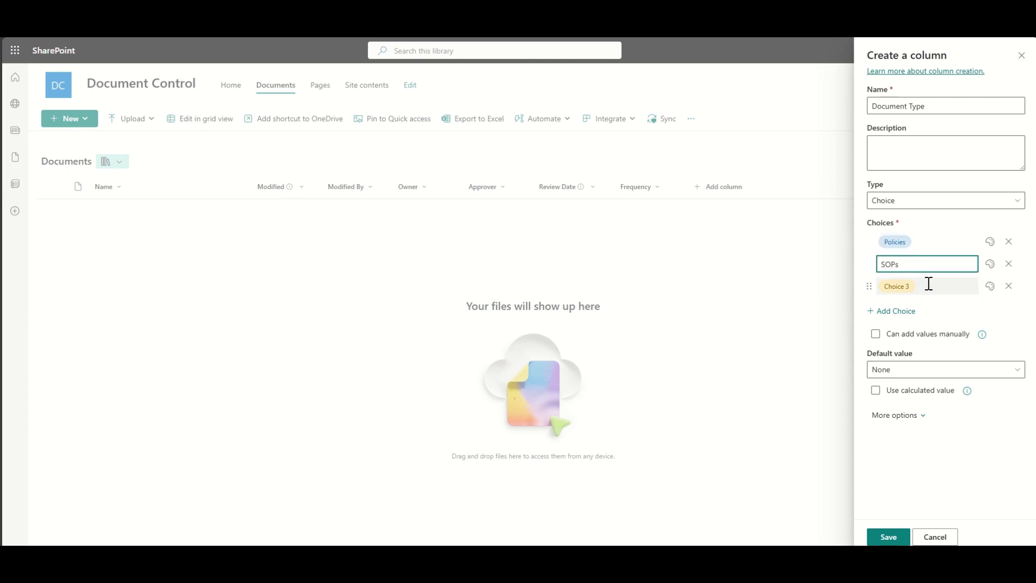
left_click(929, 283)
type("Work Inst")
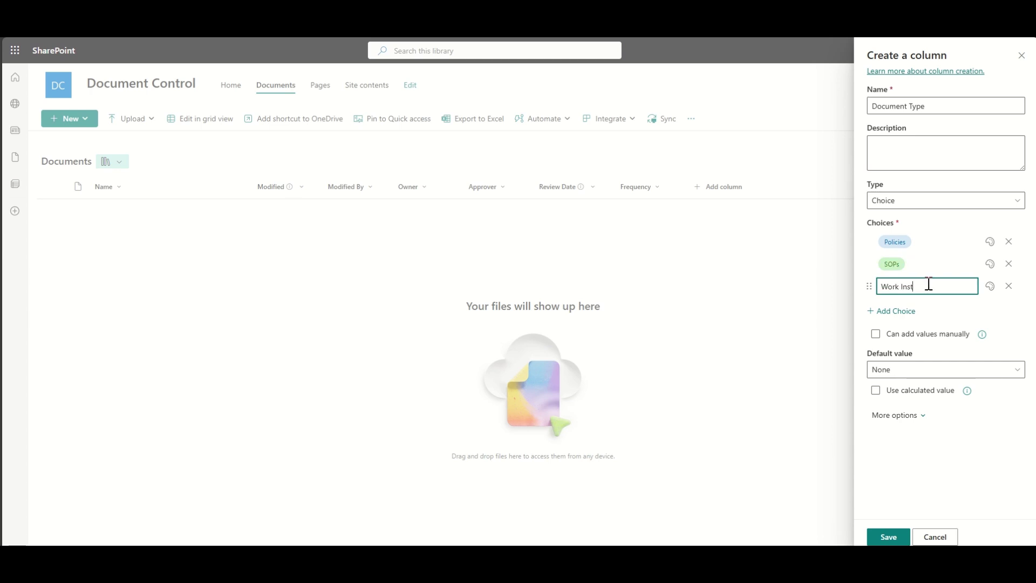
type("ructions")
key("Return")
type("Manual")
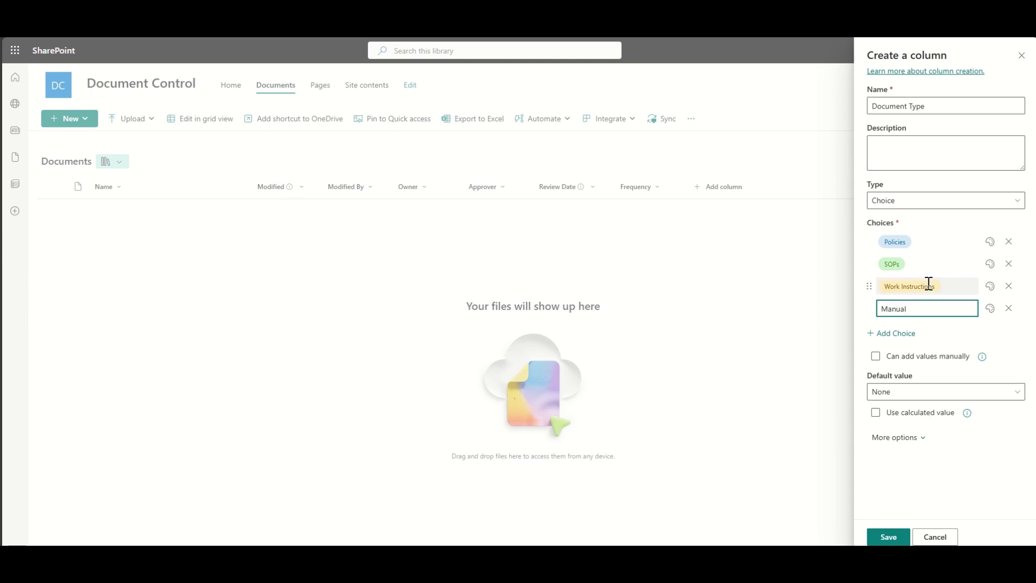
key("Return")
type("Training")
key("Return")
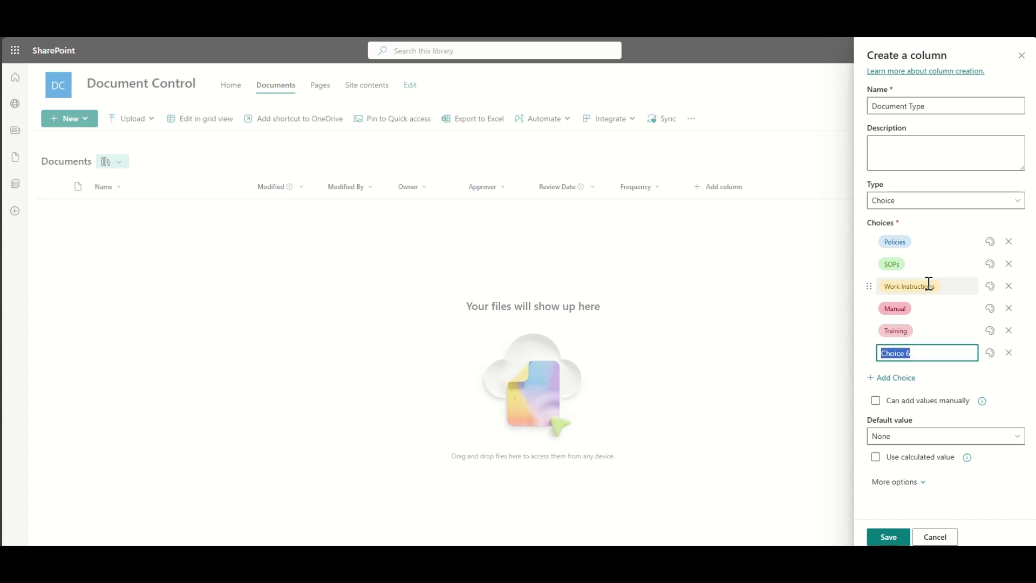
Step: Colour Manual dark blue and Training cyan, and remove the empty sixth choice
left_click(990, 309)
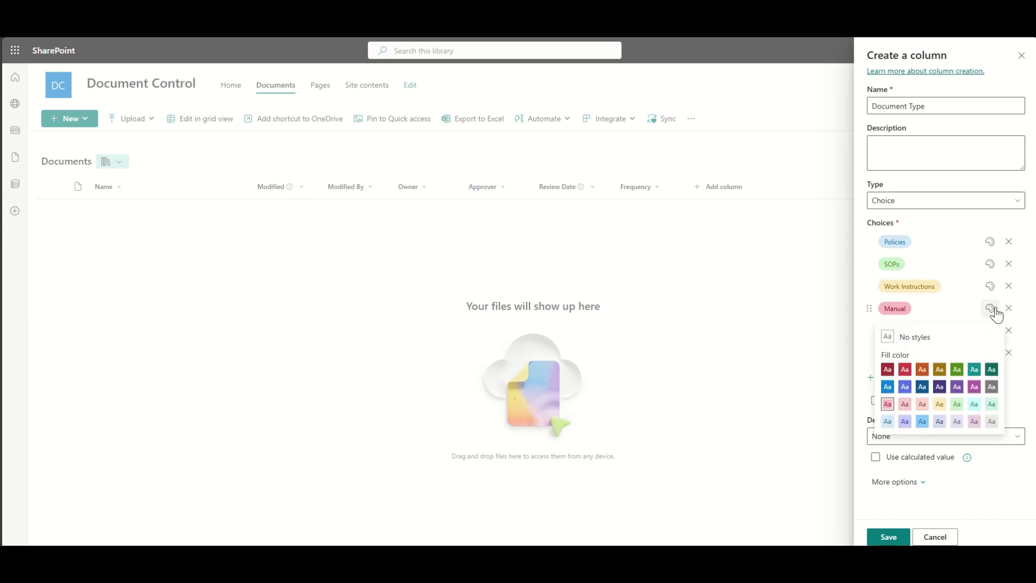
left_click(901, 381)
left_click(990, 330)
left_click(974, 429)
left_click(1009, 352)
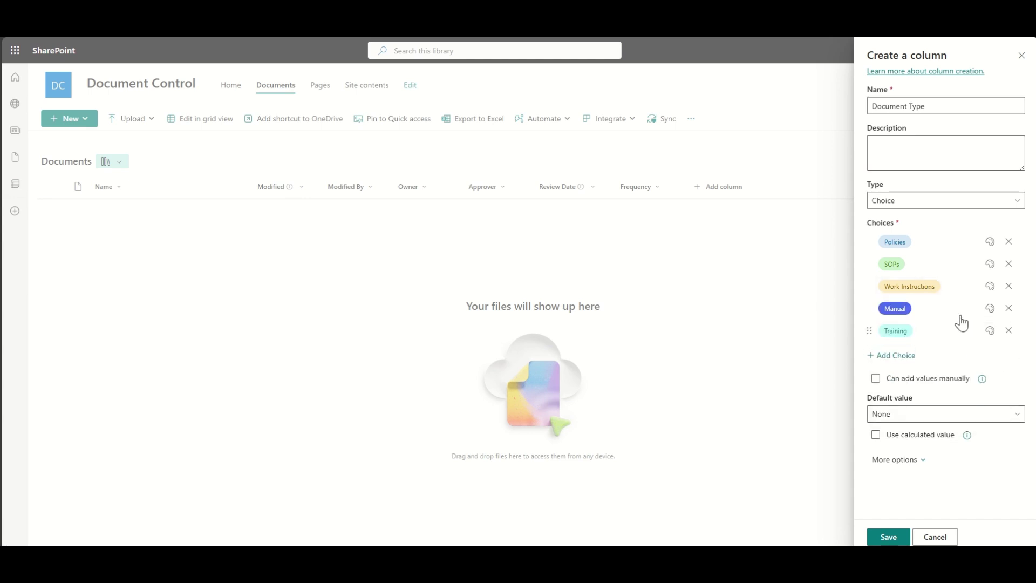
Step: Default Document Type to Policies, make it required, and save the column
left_click(913, 420)
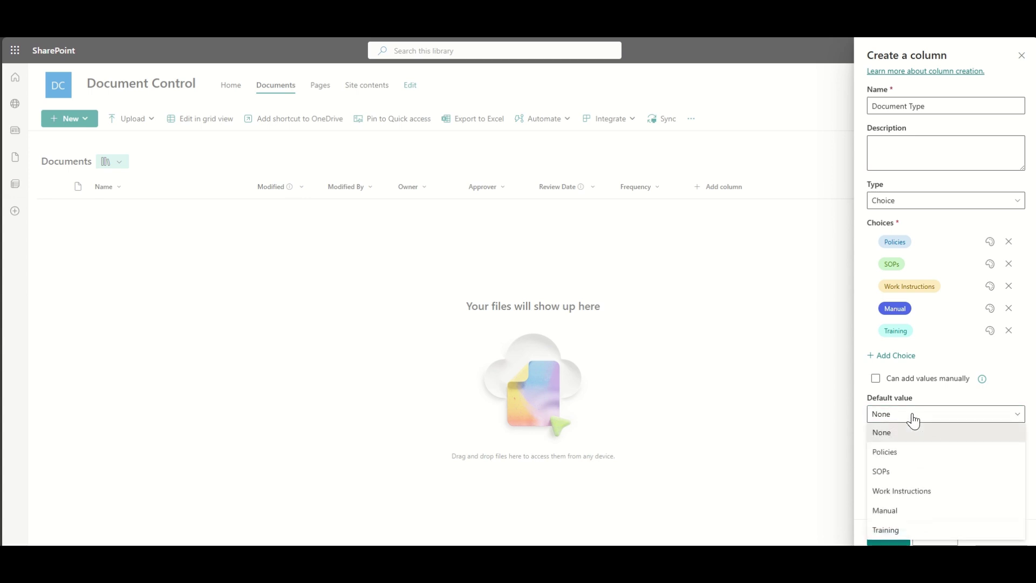
left_click(907, 458)
left_click(897, 463)
scroll(897, 469, "down", 3)
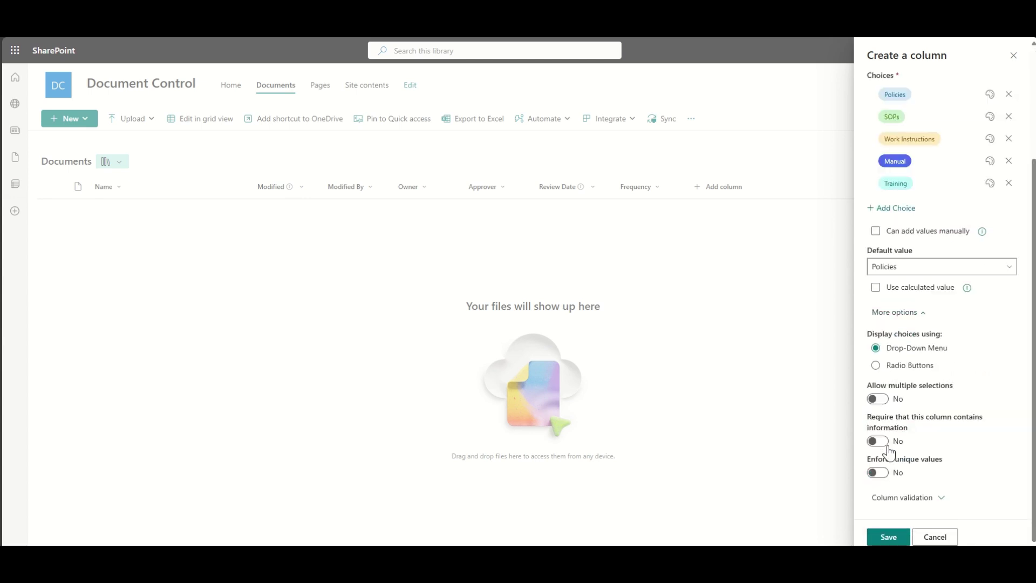
left_click(874, 440)
left_click(880, 537)
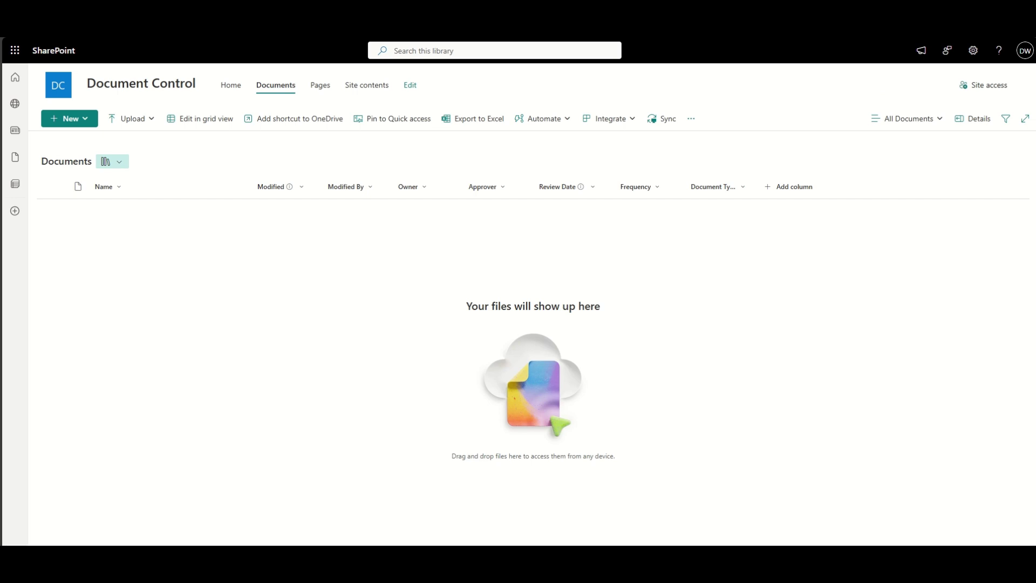
Step: Create a new Word document filled with repeated lines of 'This is some text'
left_click(68, 119)
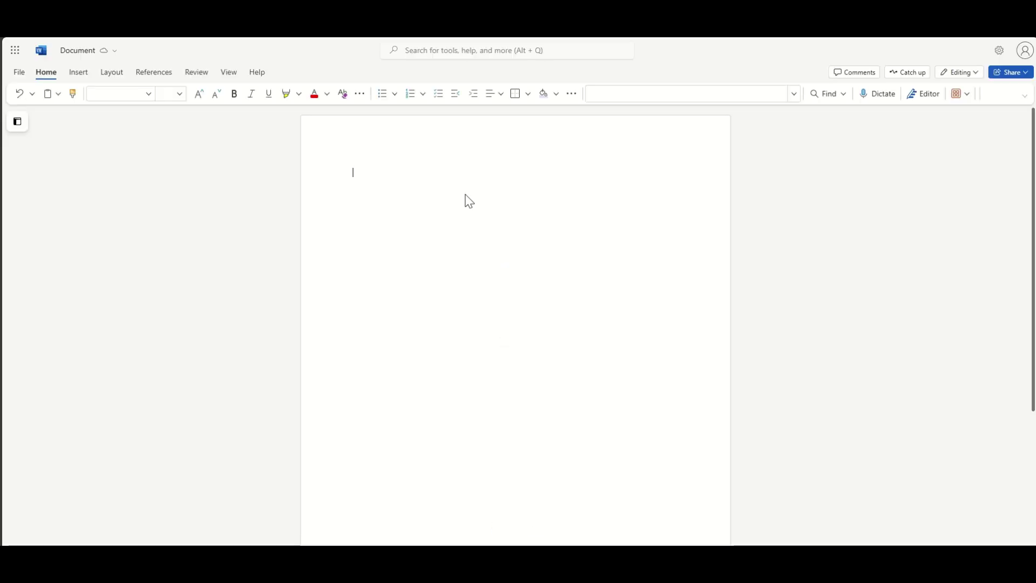
type("This is so")
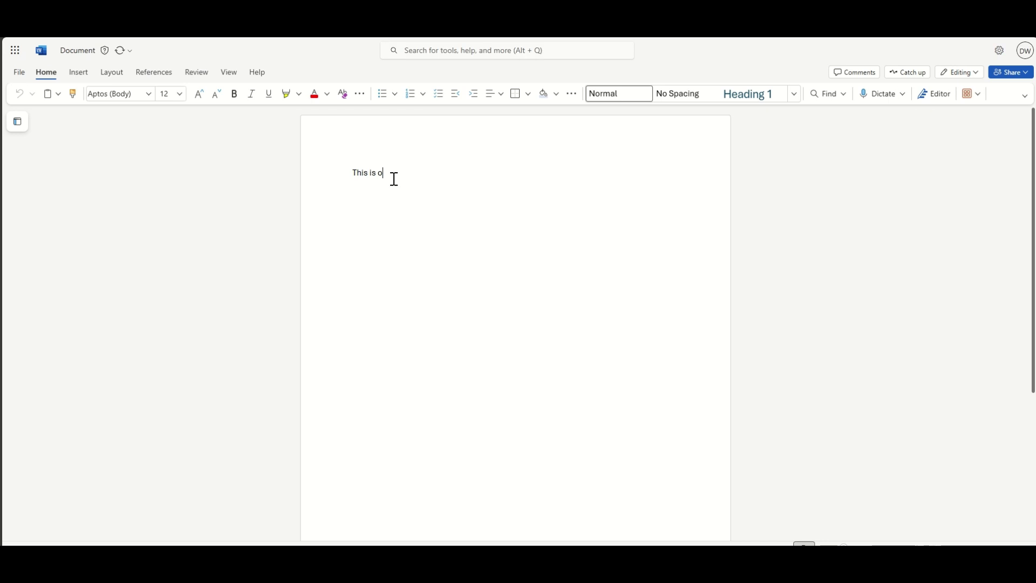
type("me text")
key("ctrl+a")
key("ctrl+v")
key("ctrl+v")
key("ctrl+v")
key("ctrl+v")
key("ctrl+v")
key("ctrl+v")
key("ctrl+v")
key("ctrl+v")
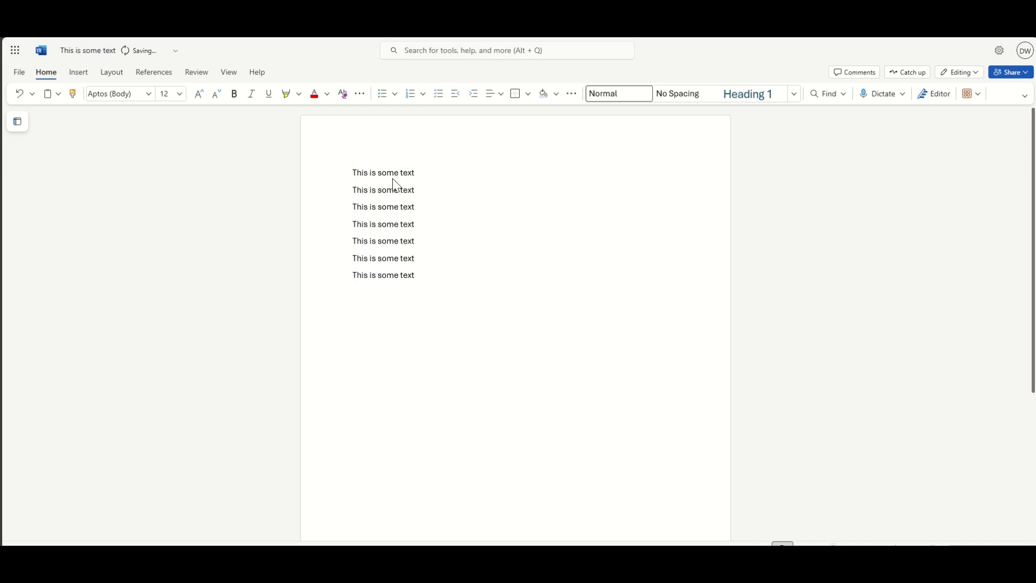
key("ctrl+w")
left_click(615, 86)
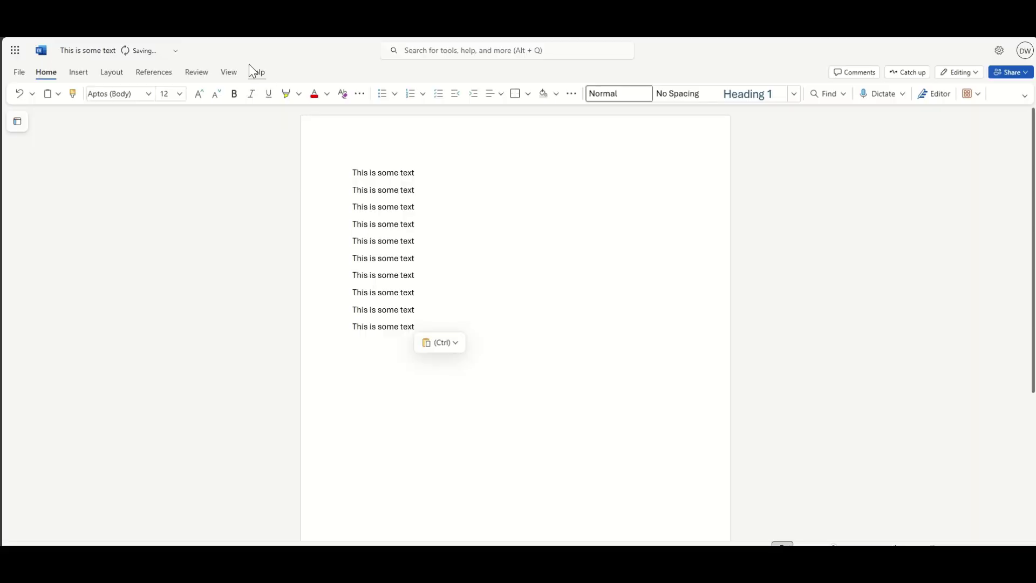
Step: Rename the document to 'Quality Policy' and return to the library
left_click(97, 54)
type("Quality Pol")
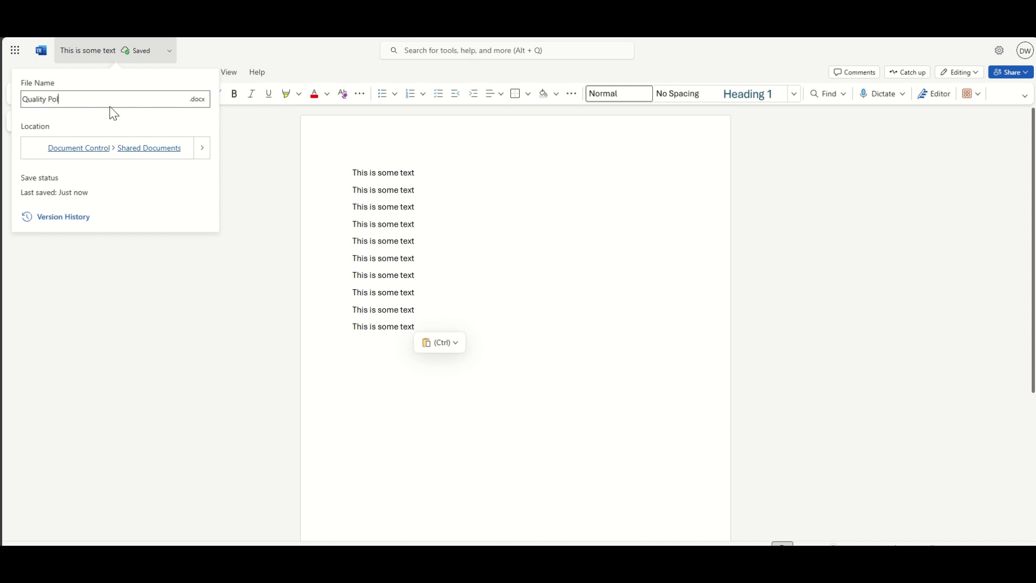
type("icy")
left_click(449, 172)
key("ctrl+w")
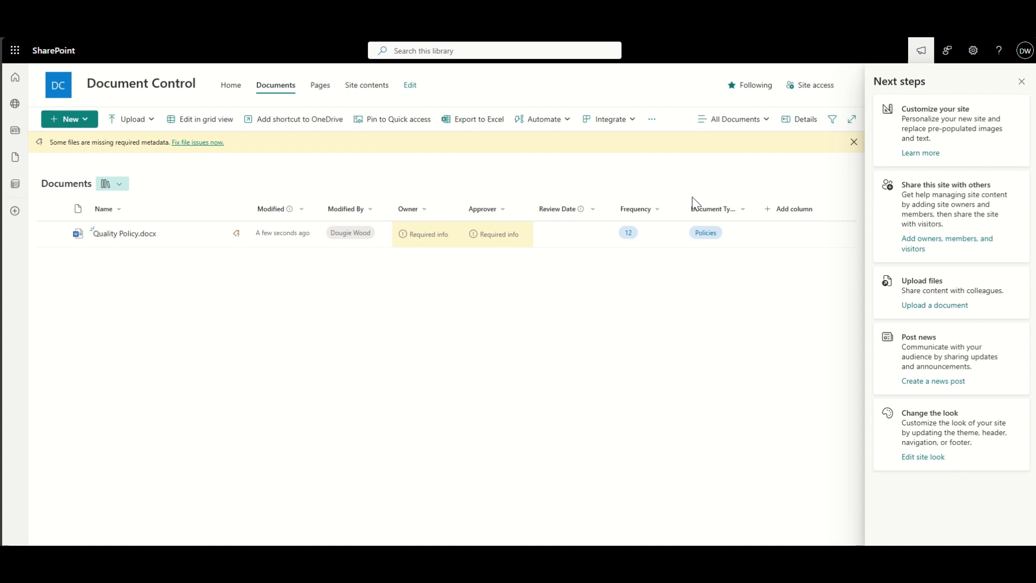
Step: Copy Quality Policy.docx into the same library repeatedly, doubling the file count each round
left_click(1022, 83)
left_click(58, 233)
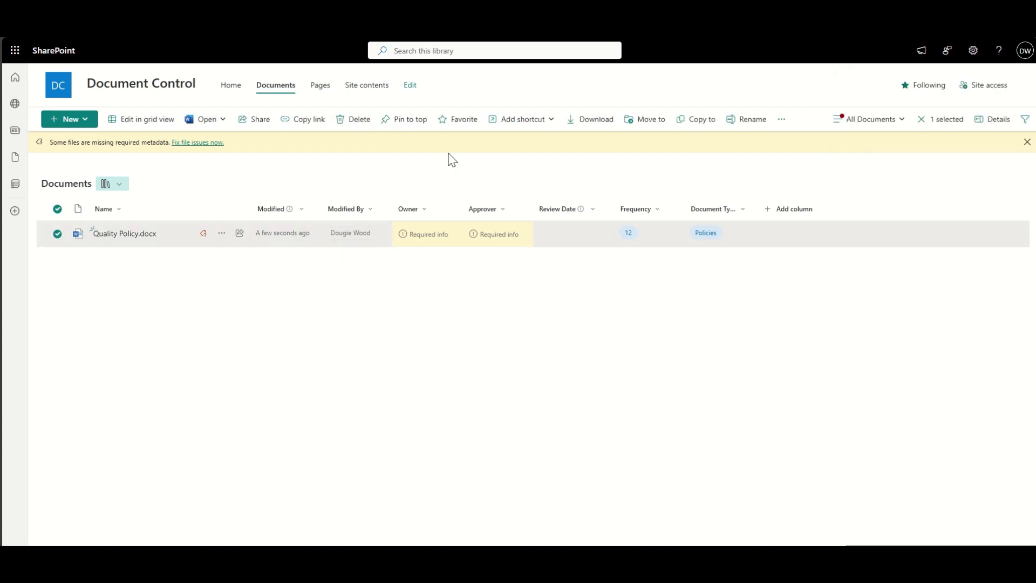
left_click(699, 120)
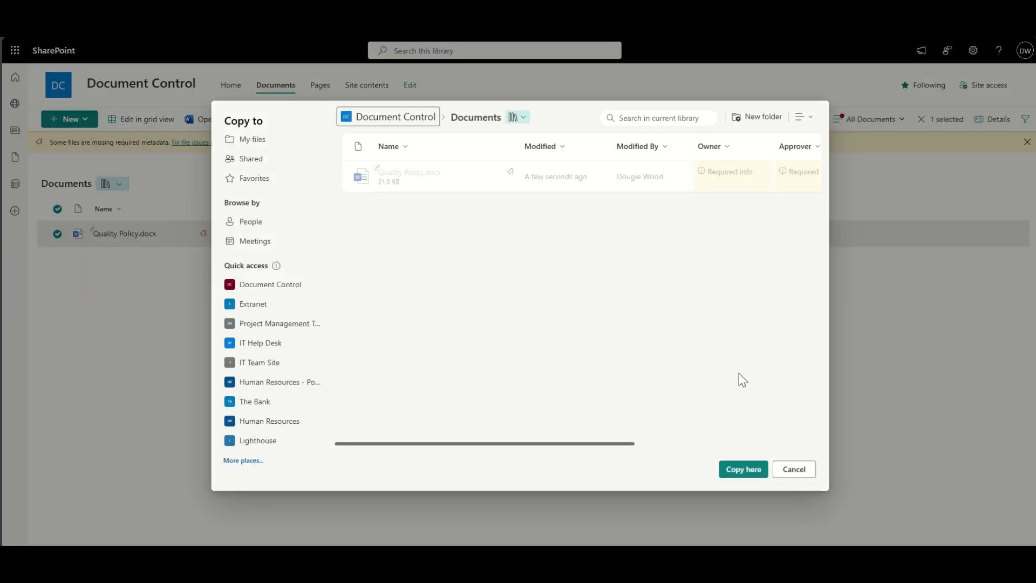
left_click(739, 474)
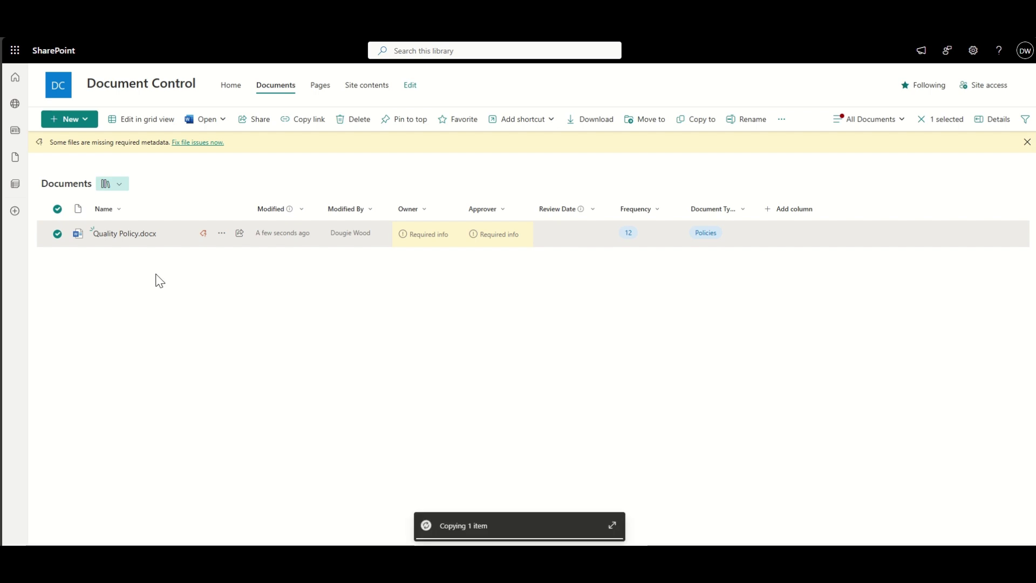
left_click(57, 186)
left_click(418, 119)
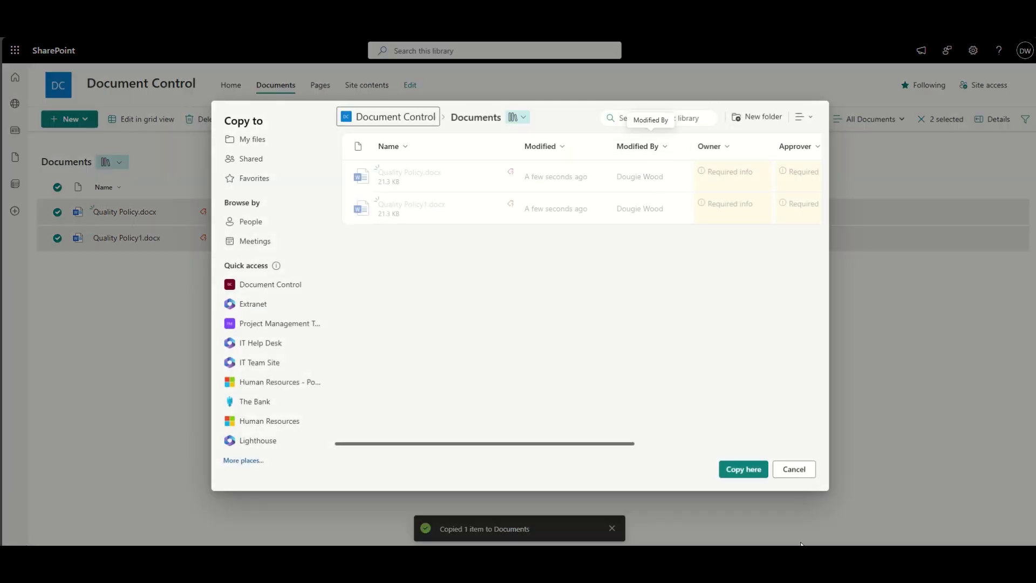
left_click(743, 469)
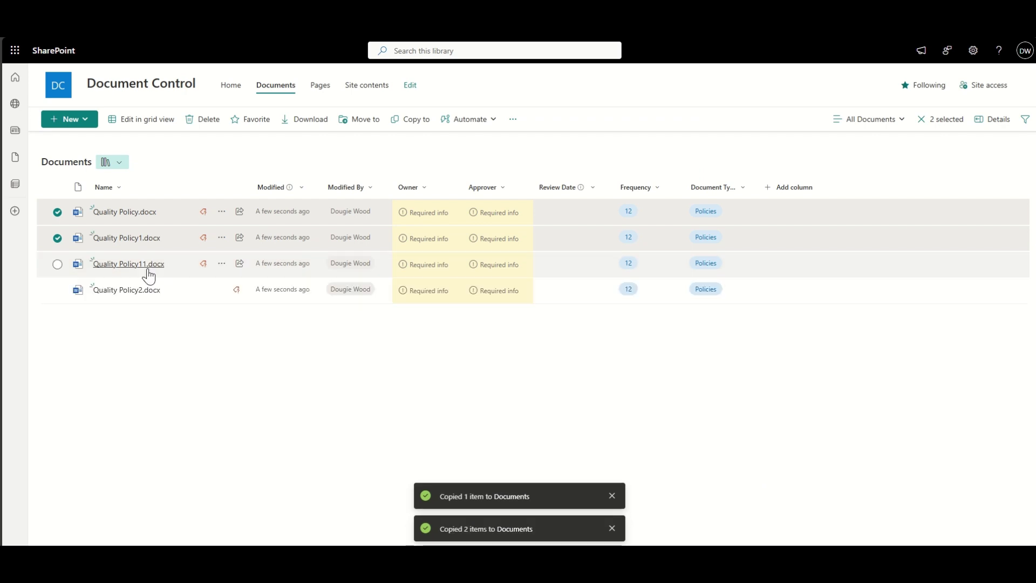
left_click(58, 187)
left_click(419, 119)
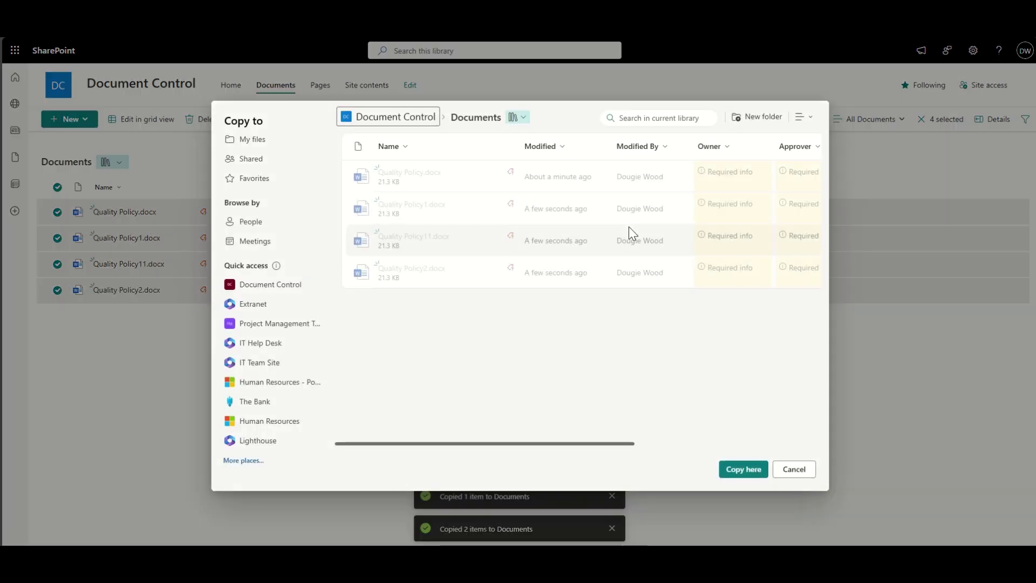
left_click(735, 468)
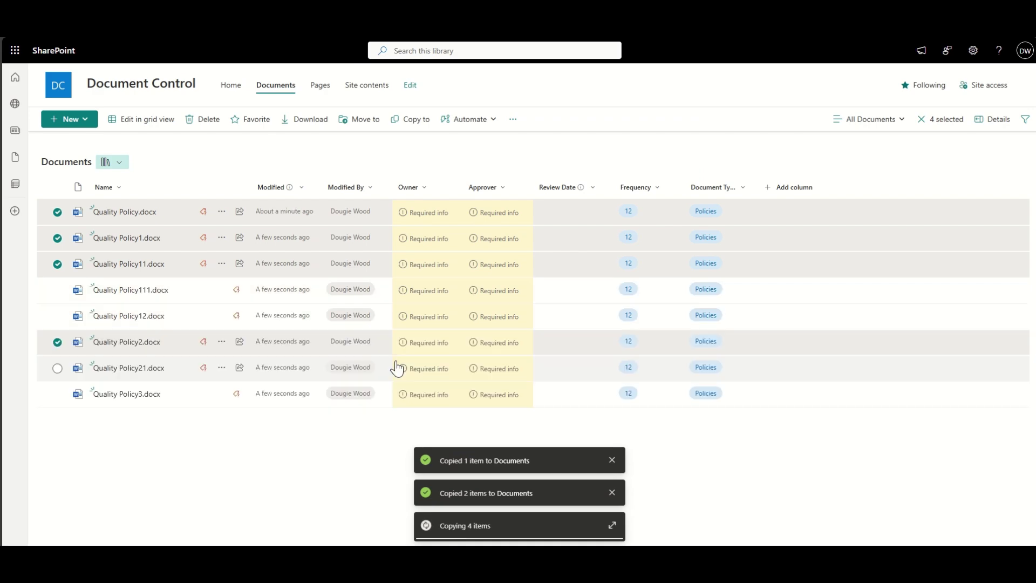
left_click(58, 187)
left_click(410, 119)
left_click(749, 470)
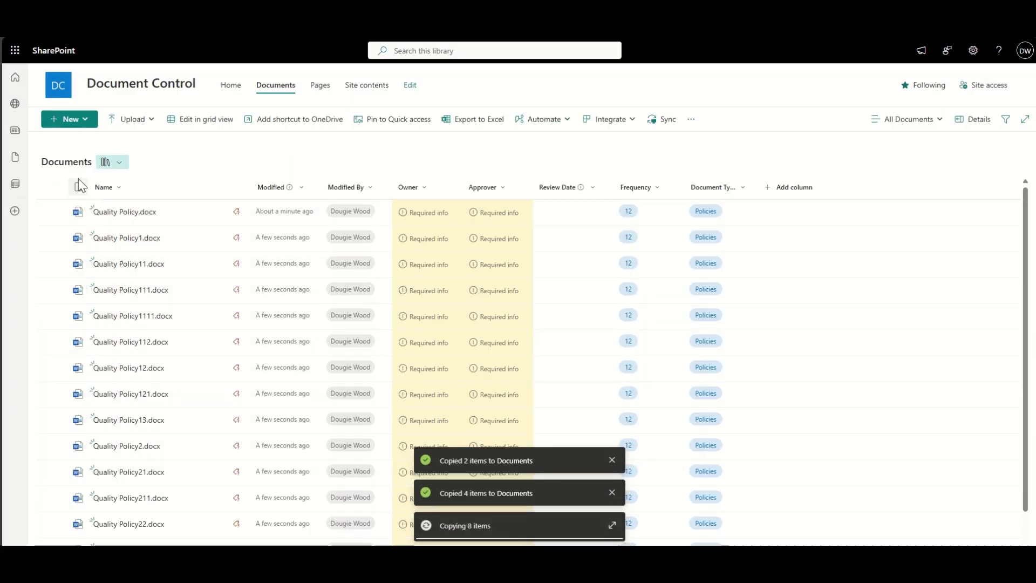
Step: In grid view, rename the copies Health & Safety Policy and Environmental Policy, fixing typos
left_click(203, 120)
left_click(186, 240)
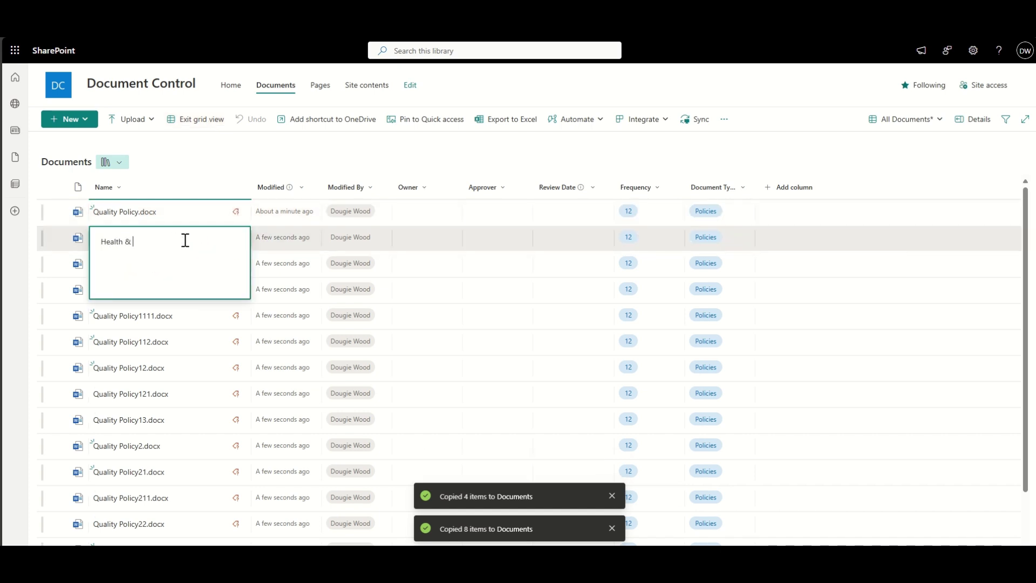
type("Health & Safety Policy")
key("Return")
left_click(184, 263)
type("Enviromental")
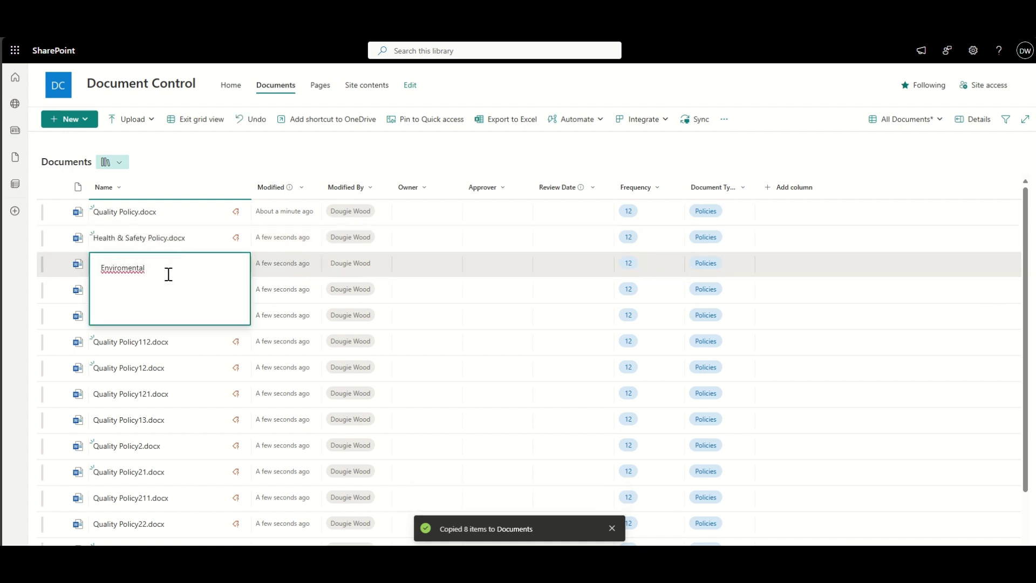
right_click(115, 271)
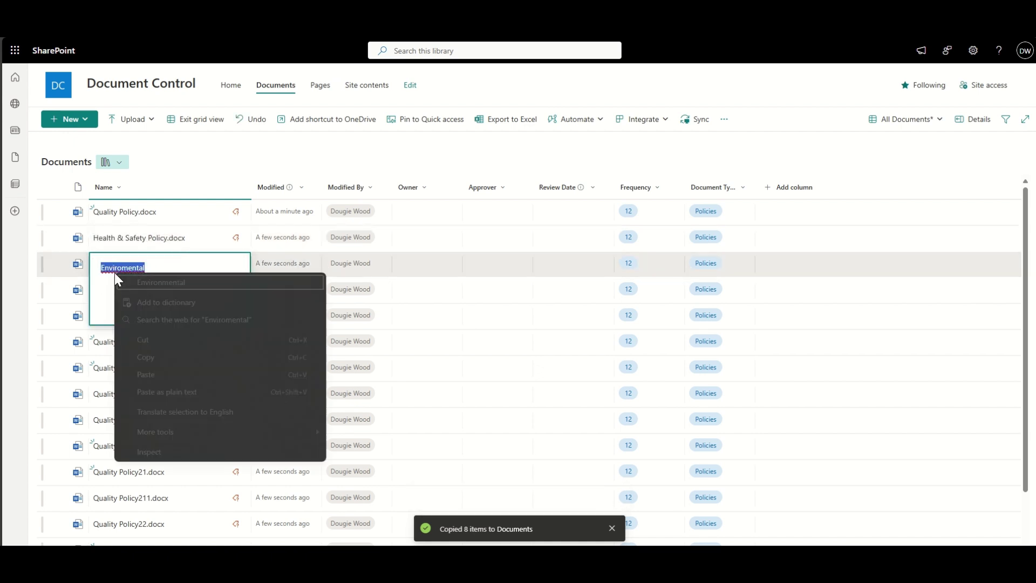
key("Escape")
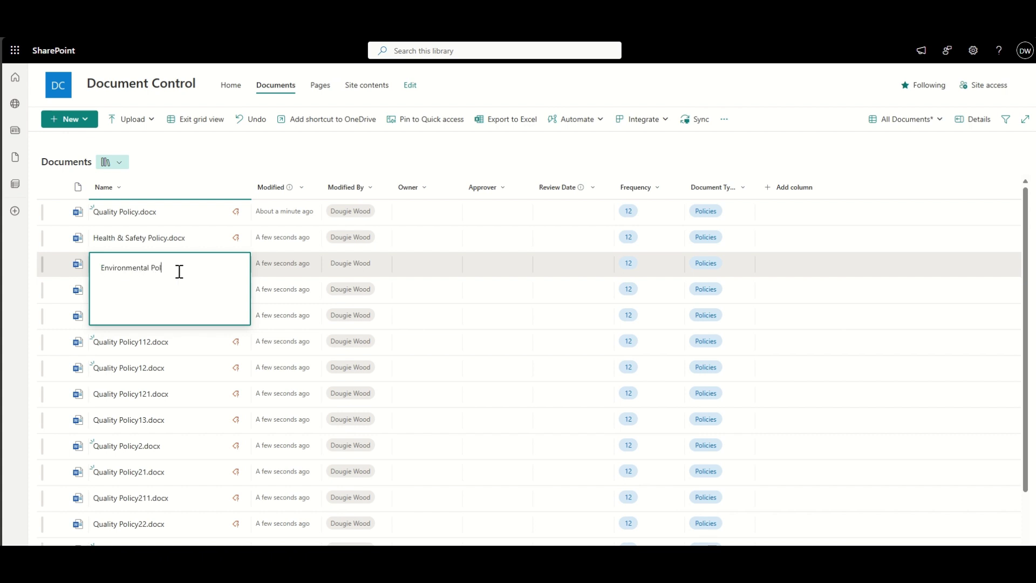
type("icy")
key("Return")
left_click(181, 288)
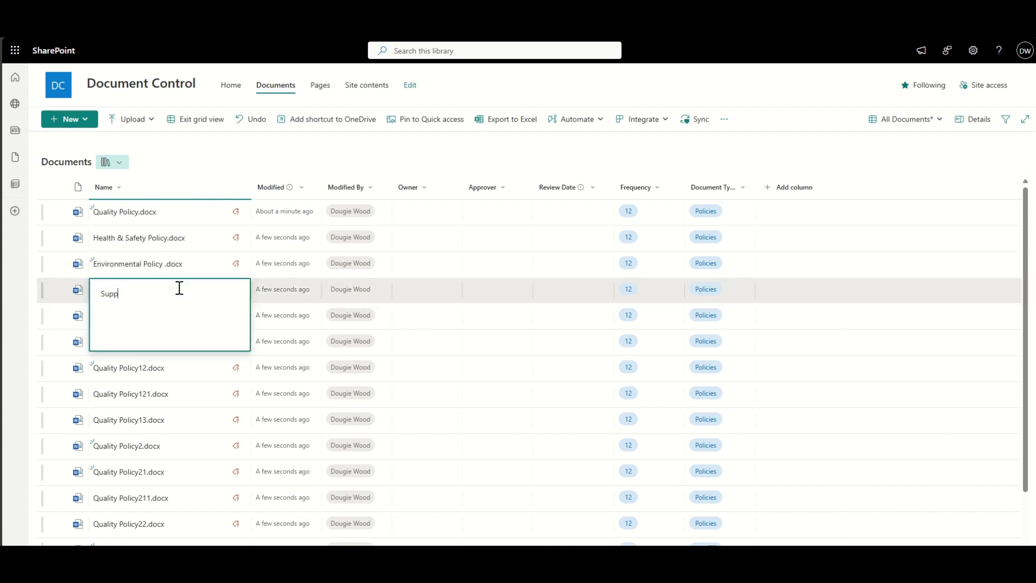
key("BackSpace")
key("BackSpace")
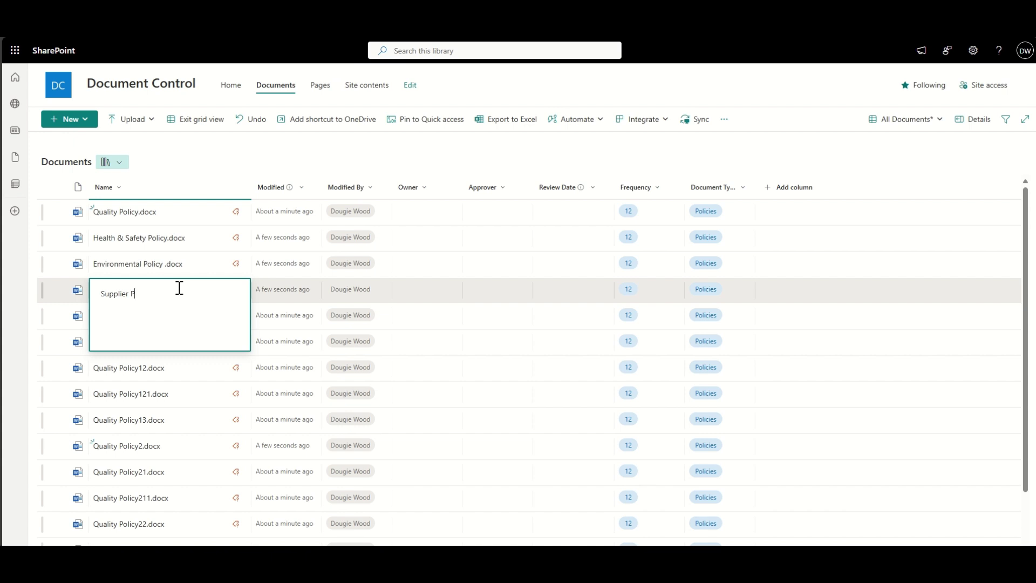
Step: Assign owners from people suggestions to the first four policies, through Supplier Policy
left_click(427, 211)
type("Dougie")
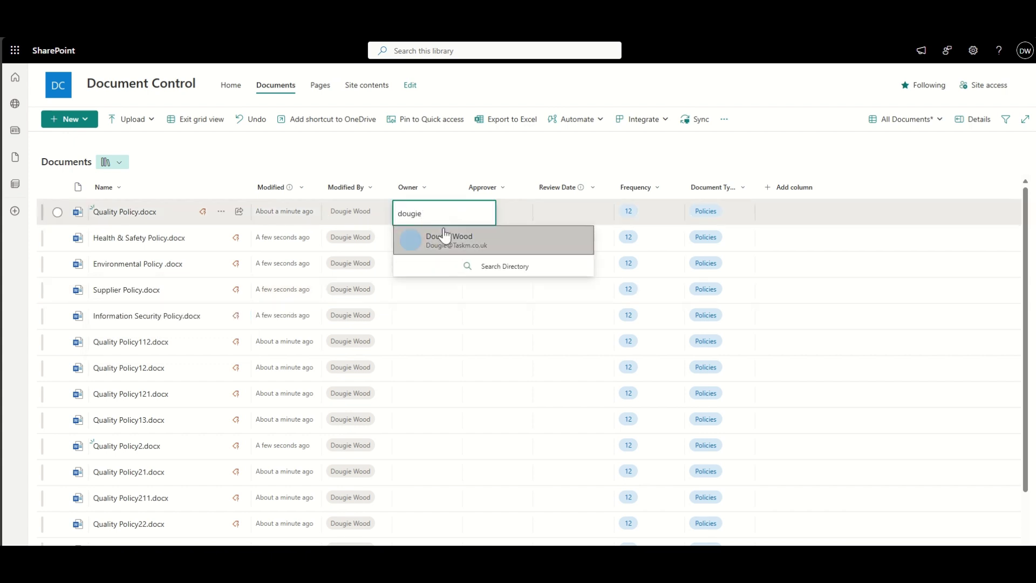
left_click(437, 238)
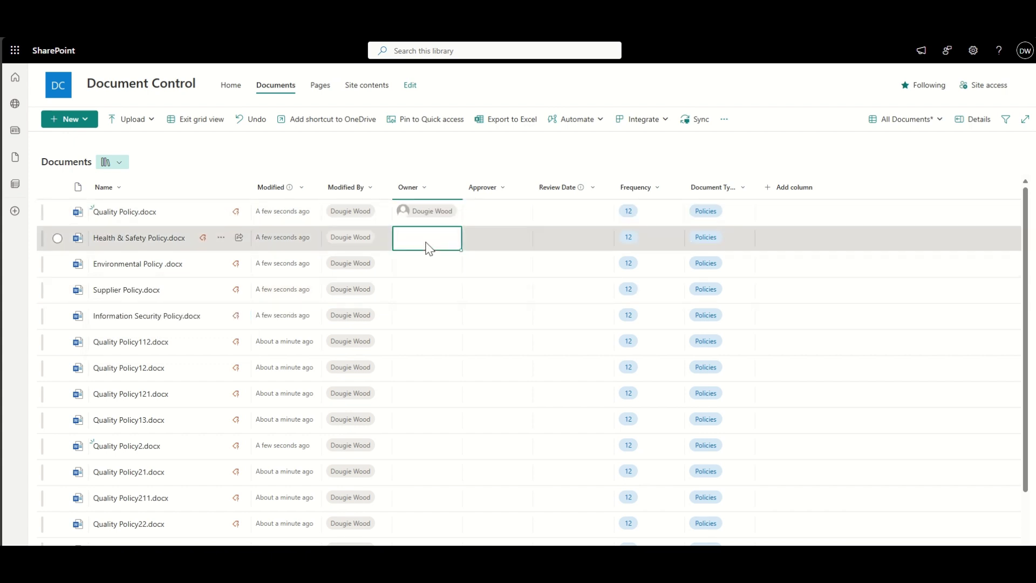
left_click(429, 248)
type("geo")
left_click(426, 267)
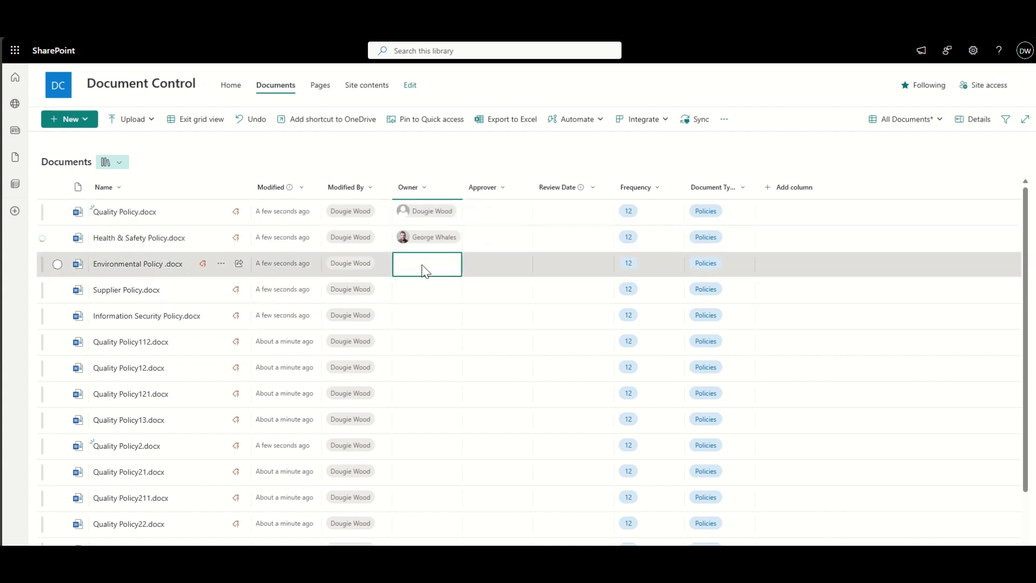
left_click(439, 269)
type("chri")
left_click(430, 296)
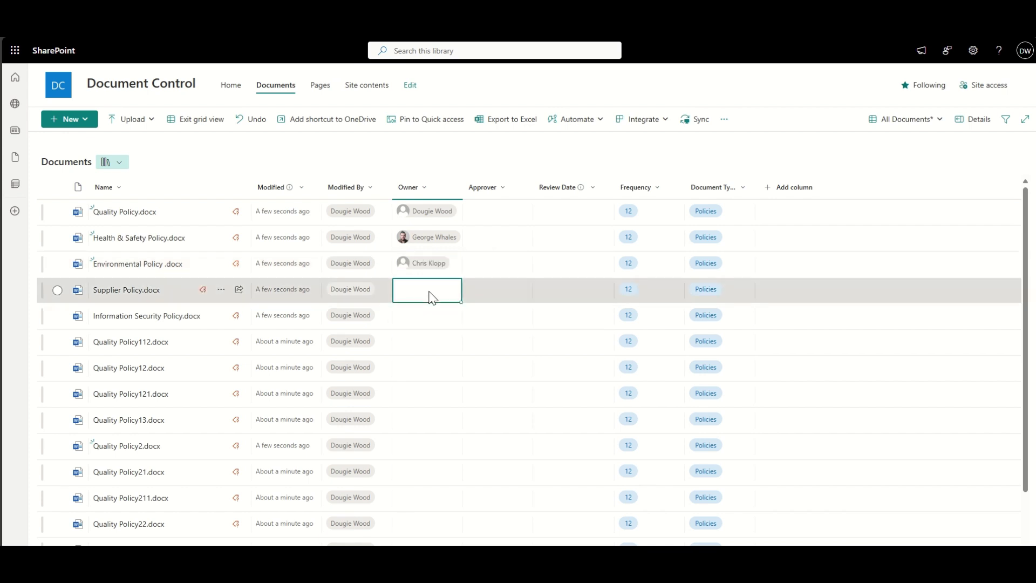
left_click(431, 298)
type("and")
left_click(439, 319)
Step: Assign owners to Information Security, Quality Policy112 and Quality Policy12, then fill down to Quality Policy31
left_click(448, 315)
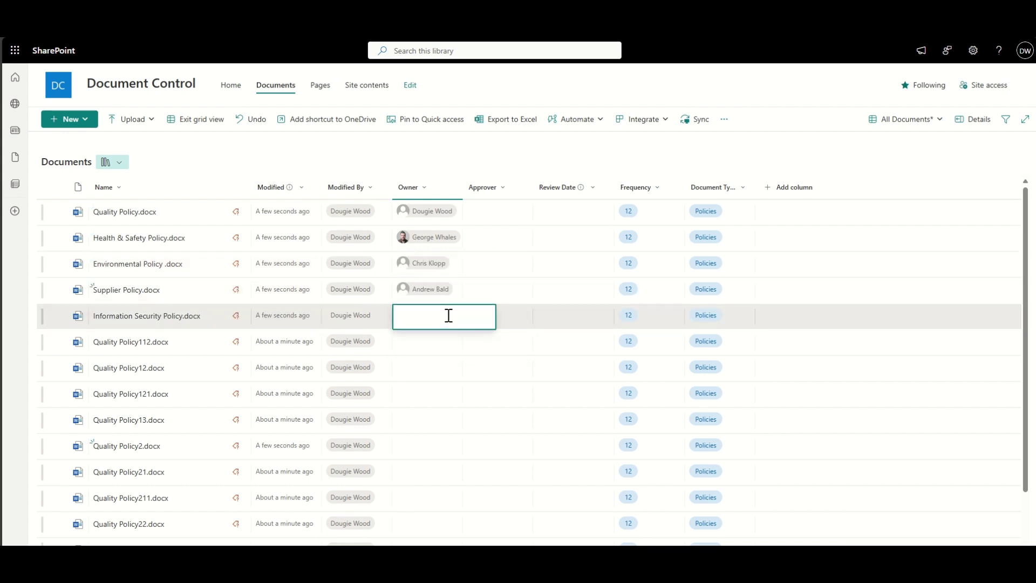
type("mar")
left_click(459, 351)
left_click(439, 351)
type("matt")
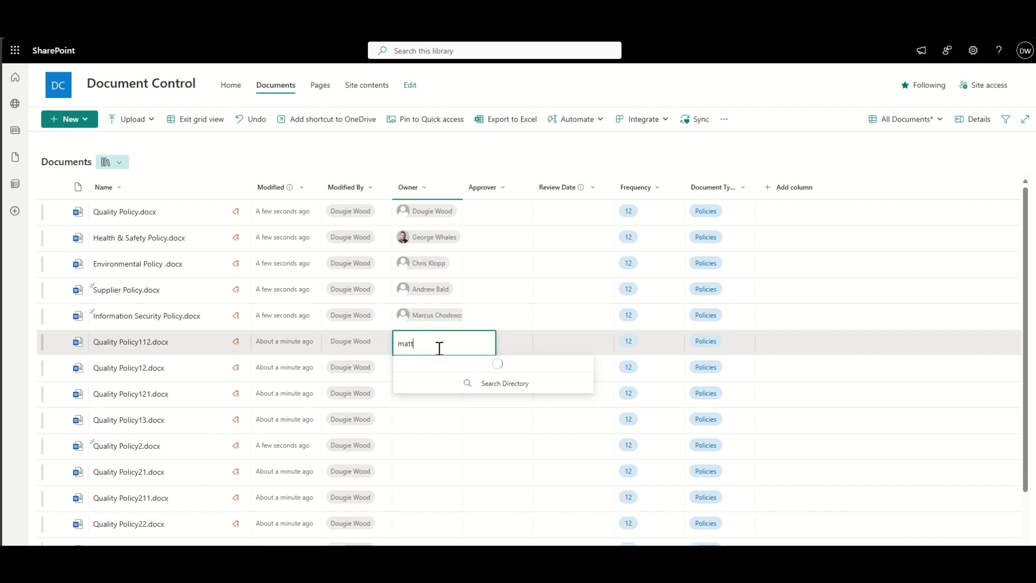
left_click(447, 375)
left_click(439, 365)
type("dougie")
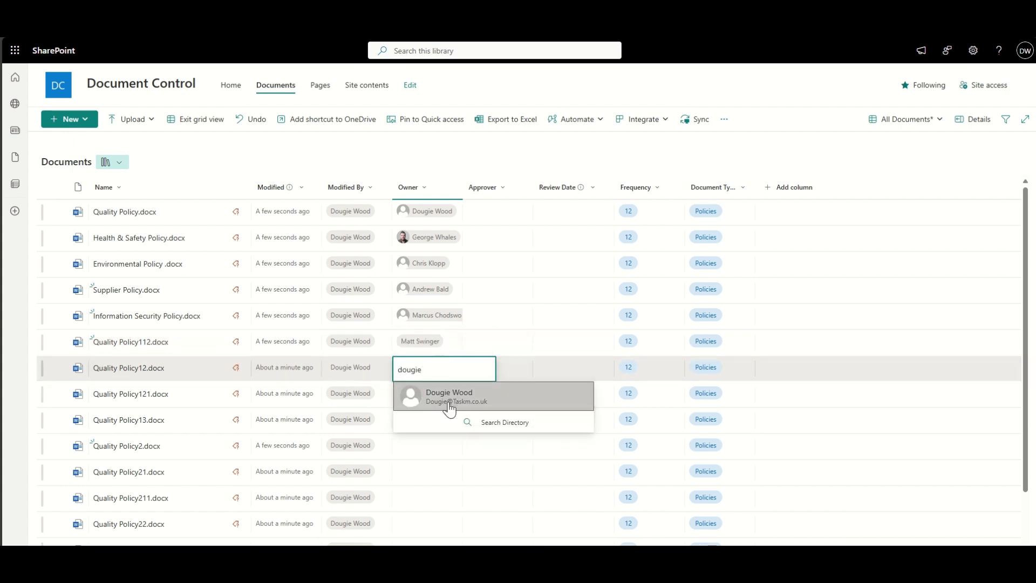
left_click(449, 409)
scroll(484, 355, "down", 1)
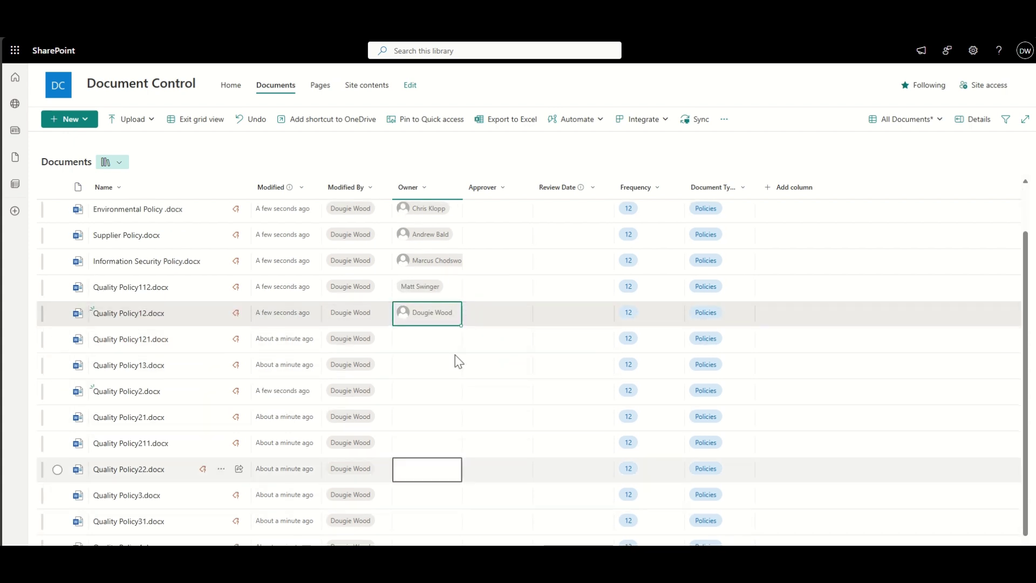
left_click_drag(461, 326, 448, 536)
left_click(489, 395)
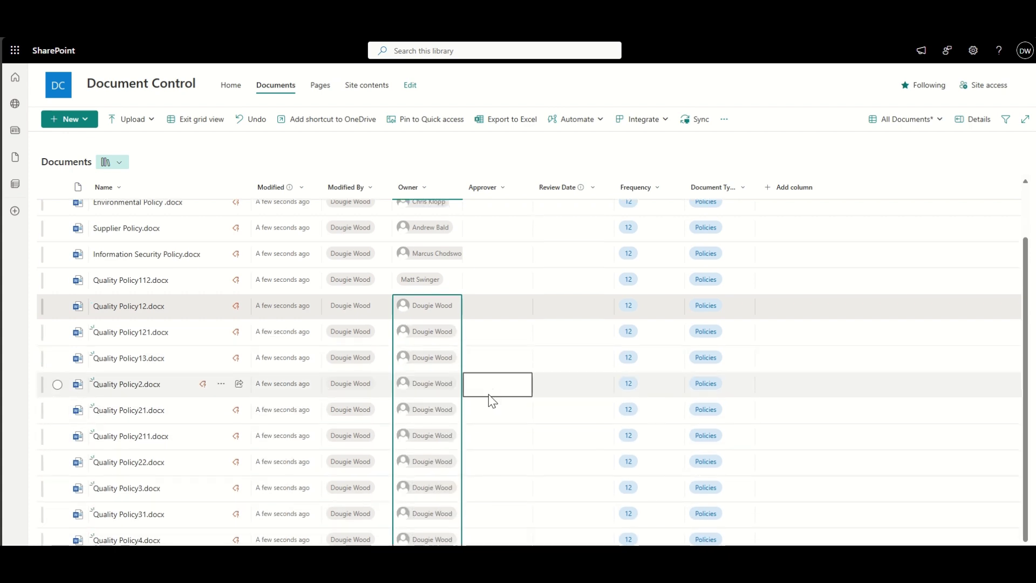
Step: Reassign the Quality Policy121 and Quality Policy13 owners and fill 10/3/2026 down Review Date
left_click(456, 331)
left_click(465, 310)
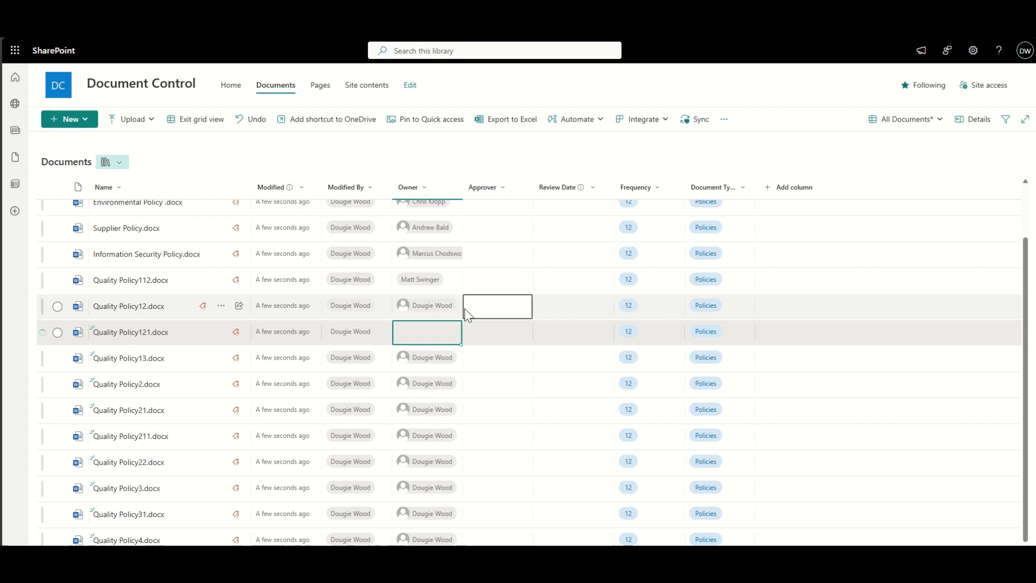
left_click(439, 330)
type("matt")
left_click(446, 361)
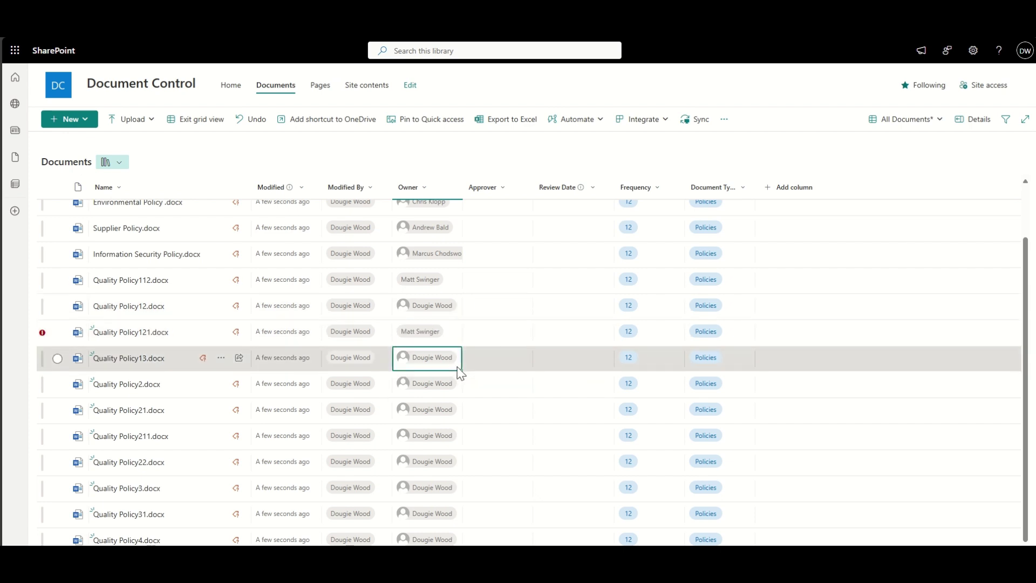
left_click(469, 353)
type("gero")
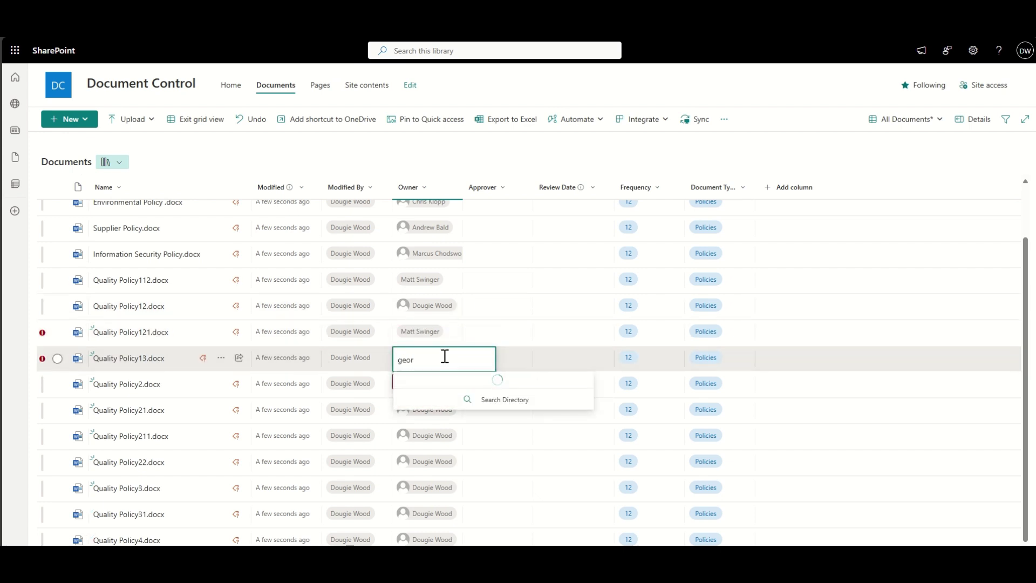
left_click(450, 382)
left_click(431, 387)
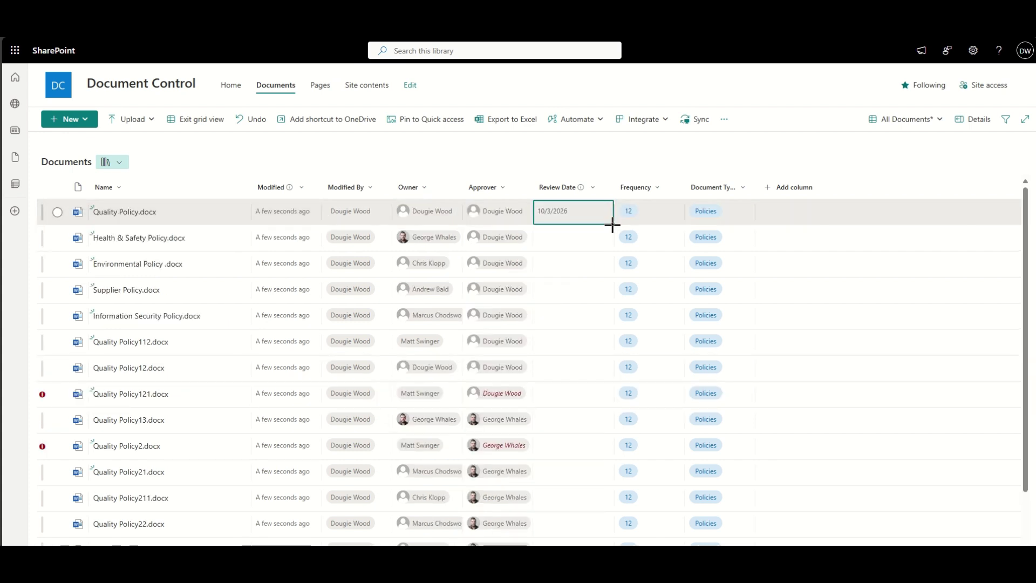
left_click_drag(613, 225, 612, 501)
scroll(712, 254, "up", 2)
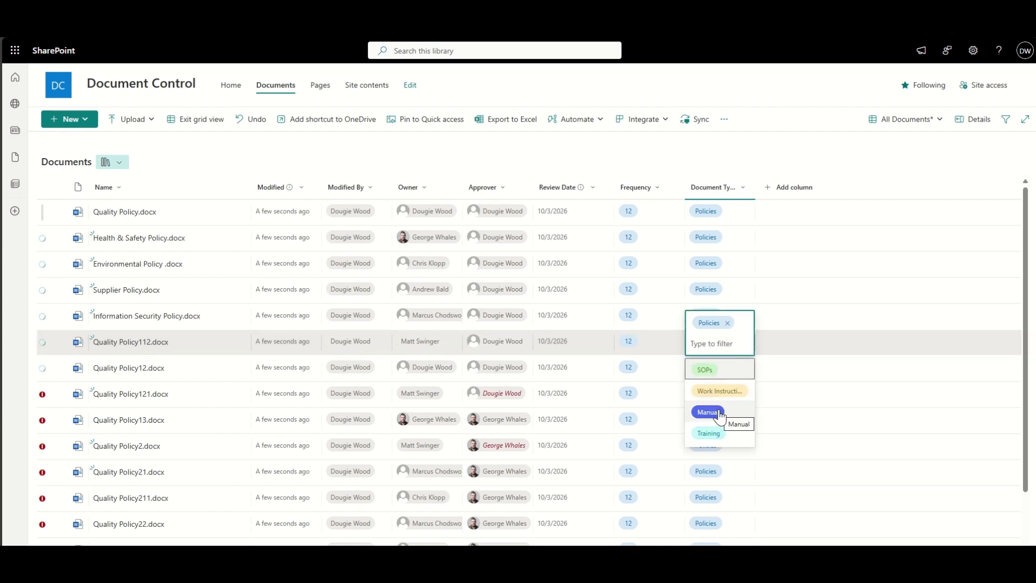
Step: Tag Quality Policy112 through Quality Policy2 as SOPs, and Quality Policy21 plus four rows as Manual
left_click(704, 369)
left_click_drag(753, 352, 747, 446)
scroll(755, 432, "down", 1)
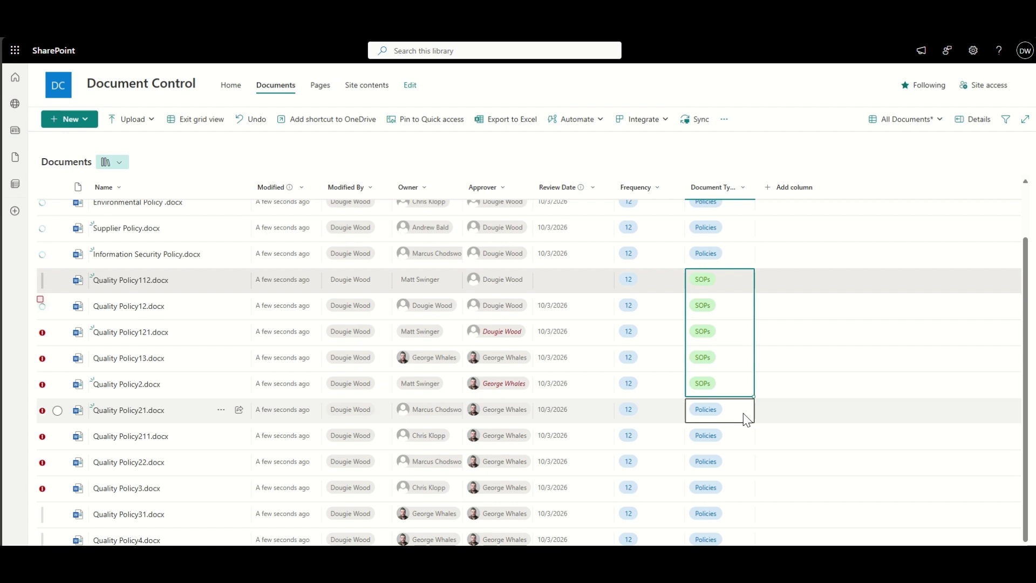
left_click(746, 420)
left_click(744, 415)
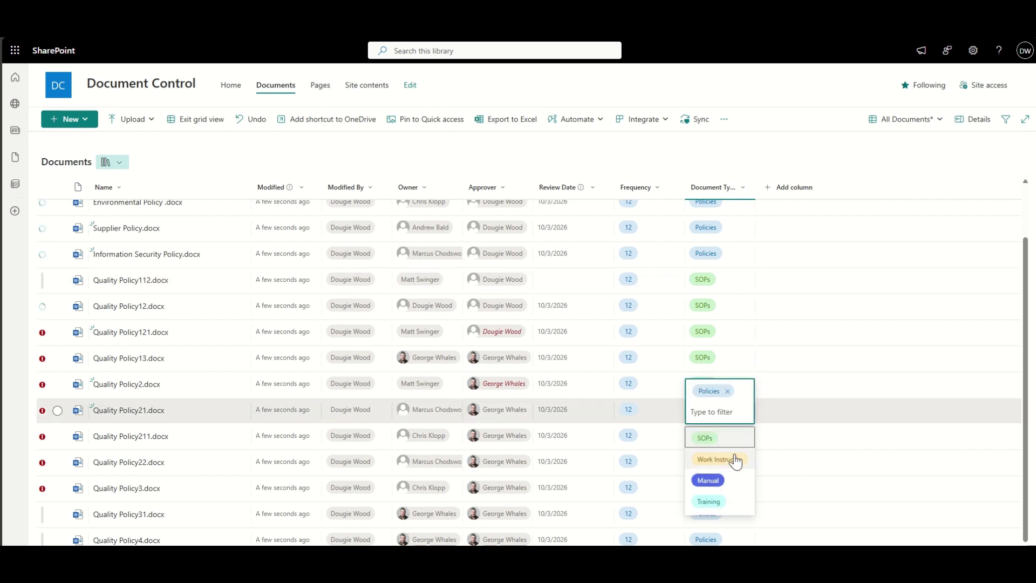
left_click(713, 483)
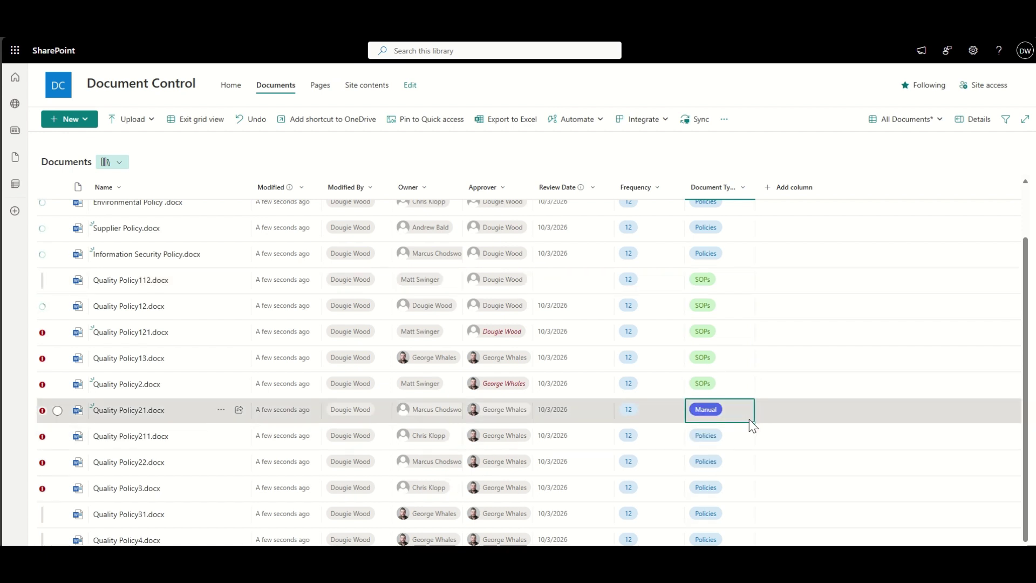
left_click_drag(750, 423, 750, 526)
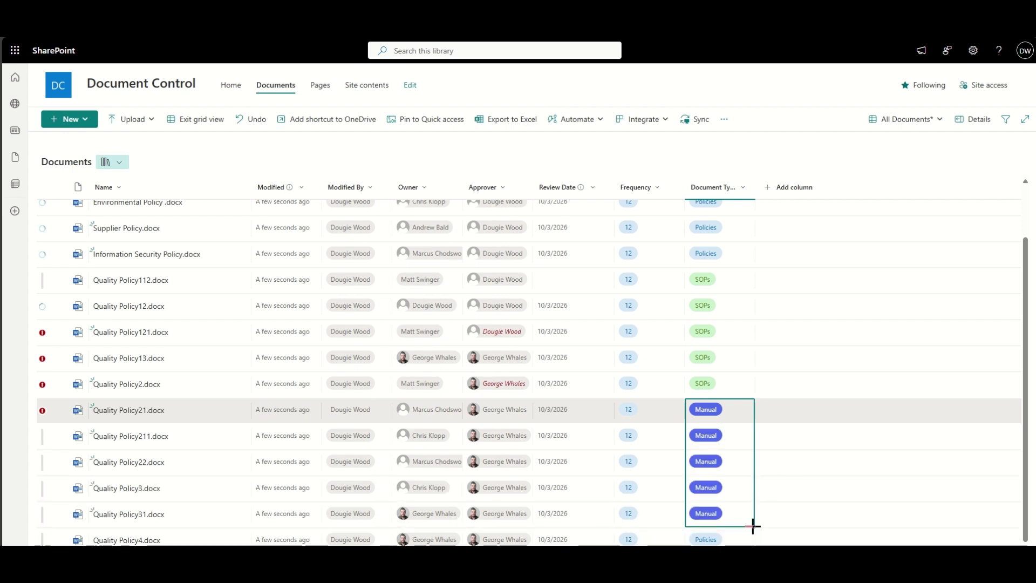
scroll(809, 387, "up", 1)
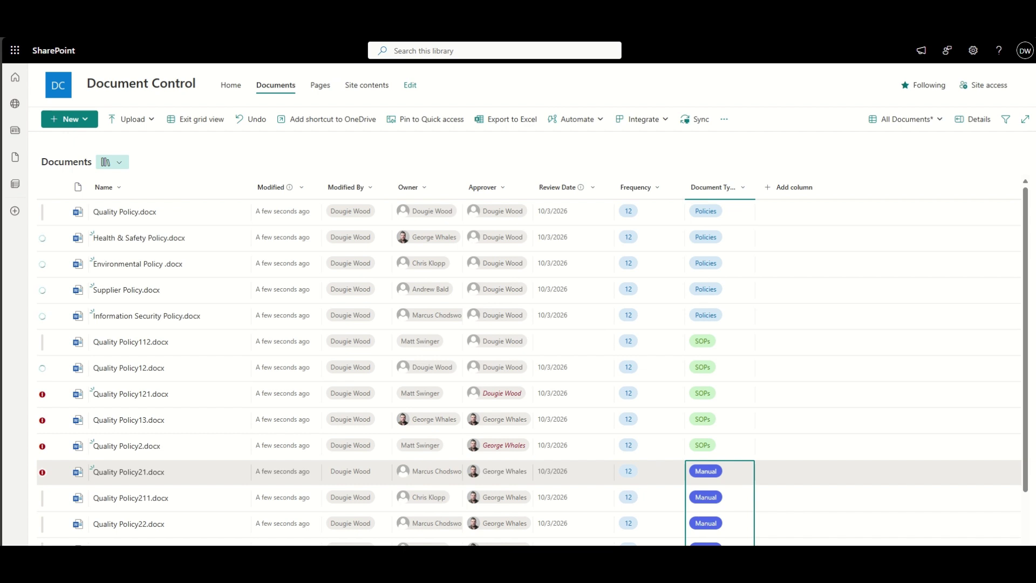
Step: Rename two files to Incoming Material Inspection and Equipment Calibration & Maintenance, then exit grid view
double_click(207, 346)
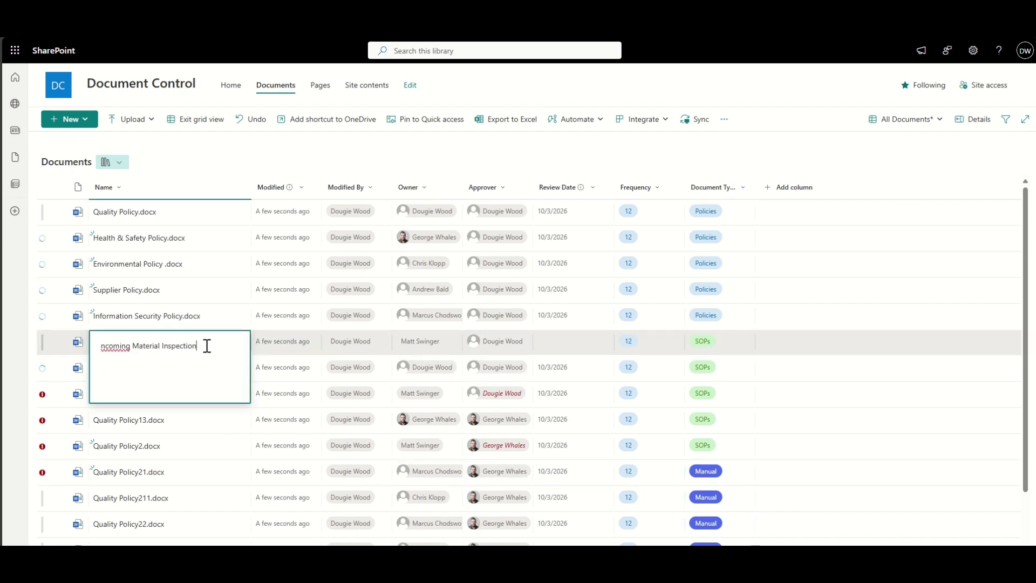
key("Return")
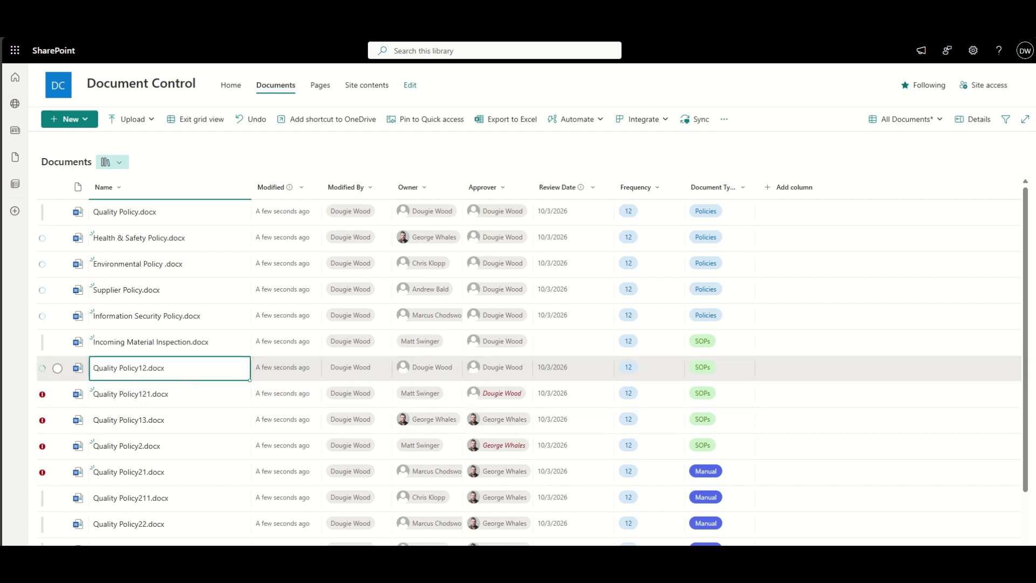
double_click(205, 368)
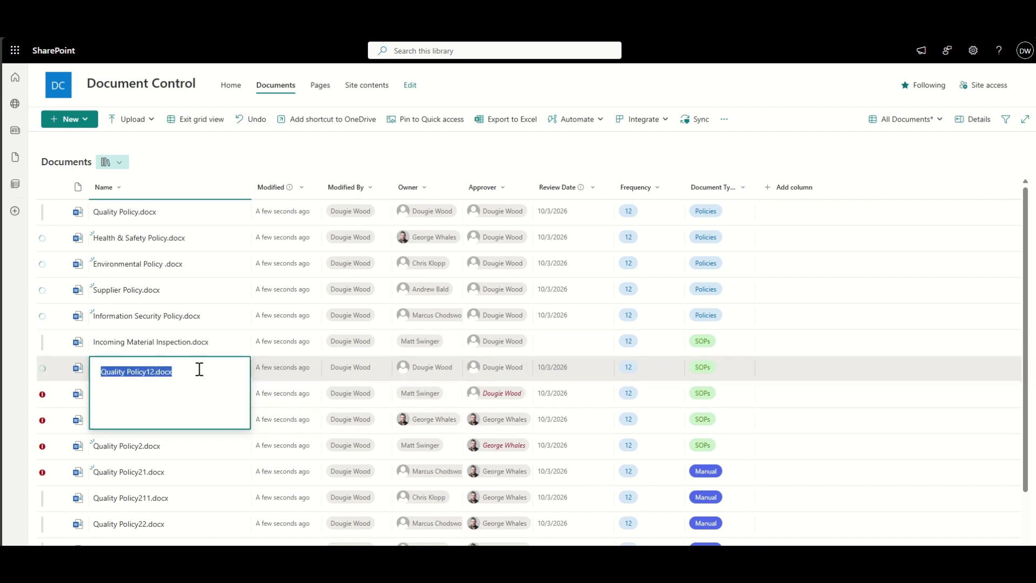
type("Equipment Calibration & Maintenance")
left_click(277, 374)
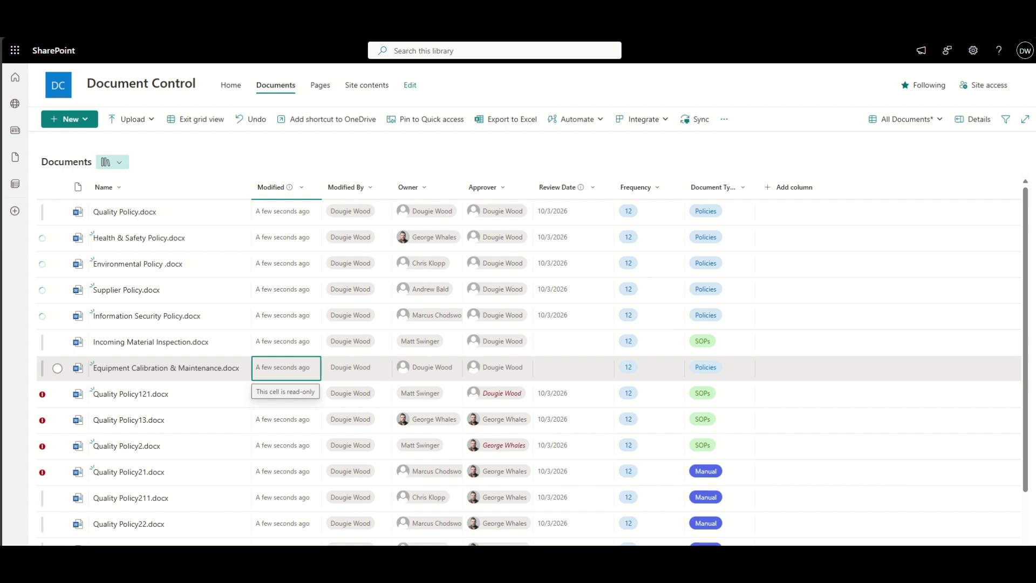
left_click(198, 118)
Step: Set a suggested person as the required Approver for Quality Policy121
left_click(519, 338)
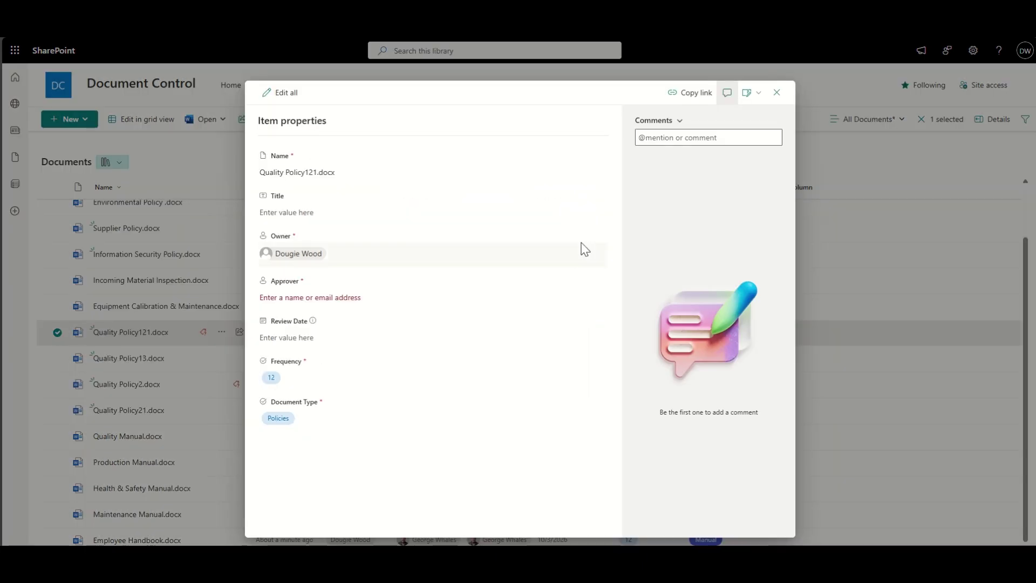
left_click(395, 298)
type("dougie")
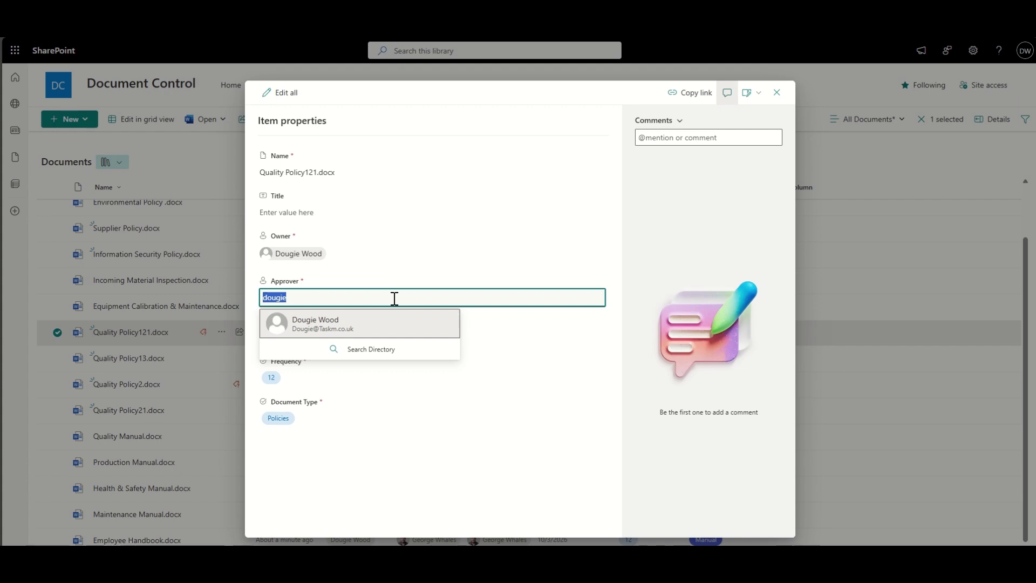
type("matt")
key("Return")
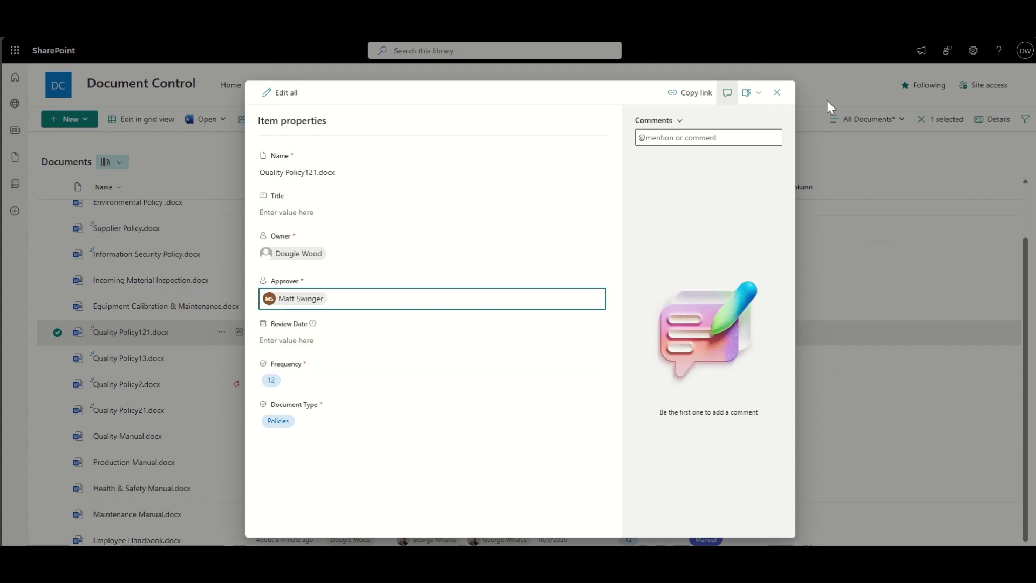
left_click(776, 92)
Step: Try twice to set a suggested person as Approver for Quality Policy2
left_click(504, 383)
left_click(356, 296)
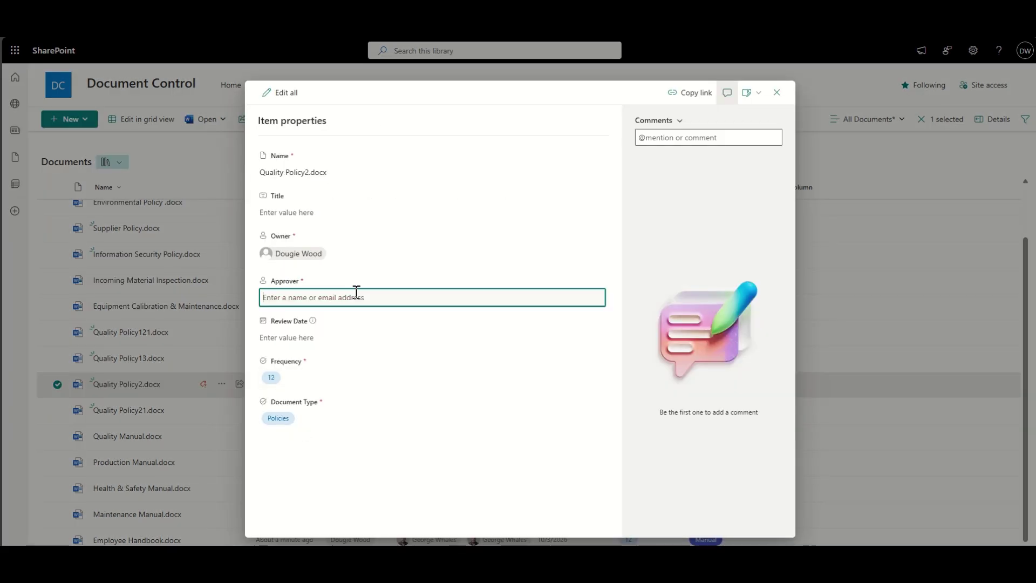
type("geo")
key("Return")
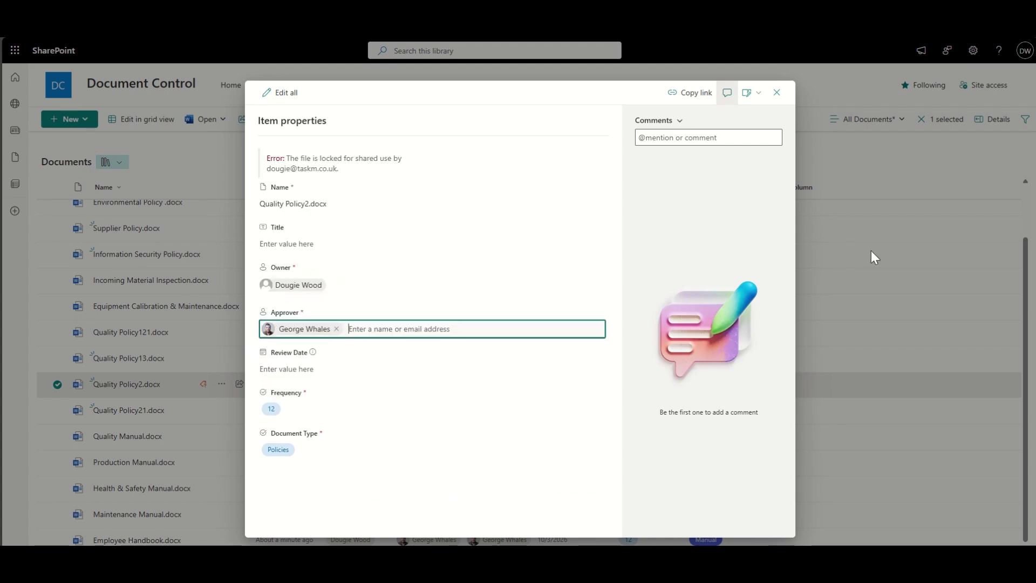
left_click(776, 92)
left_click(503, 386)
left_click(340, 297)
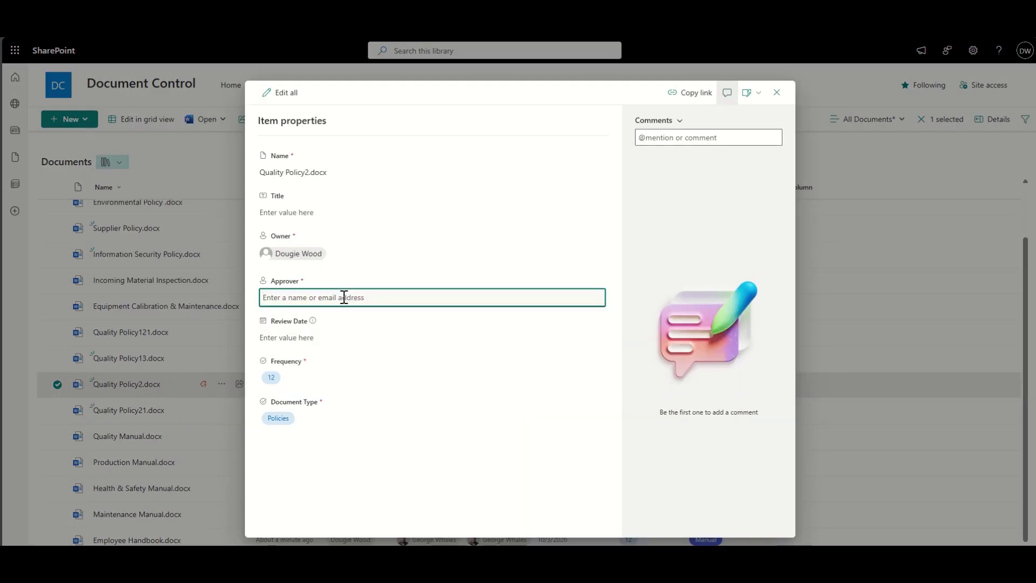
type("geo")
left_click(346, 326)
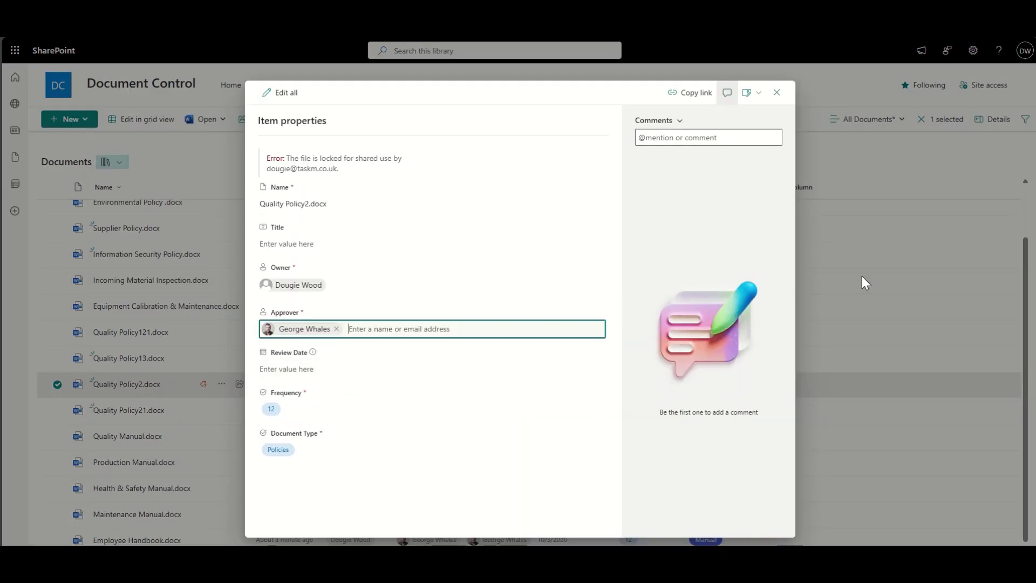
left_click(777, 92)
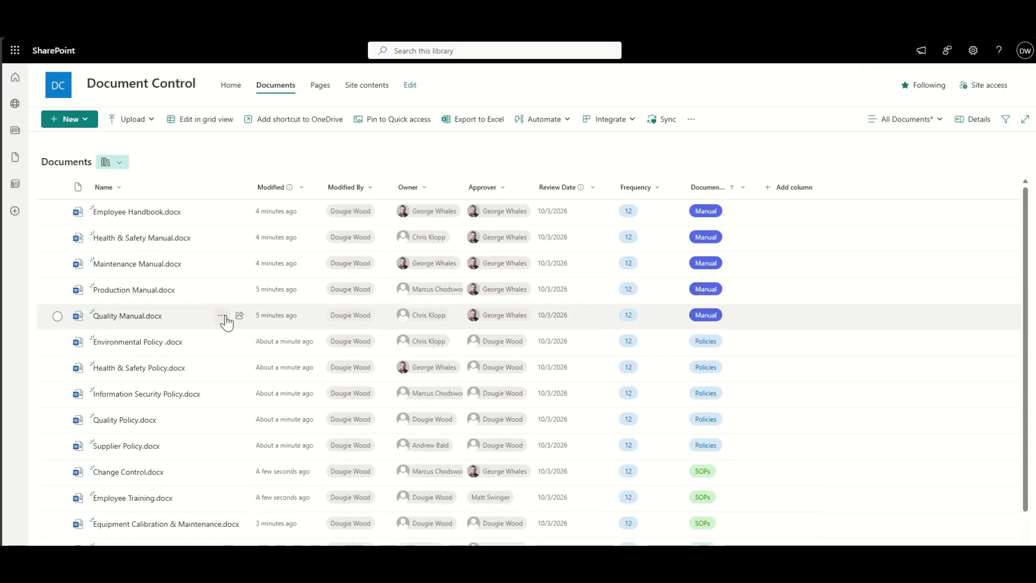
Step: Widen the Owner column, filter Document Type to Manual, then clear that filter
left_click_drag(463, 187, 495, 188)
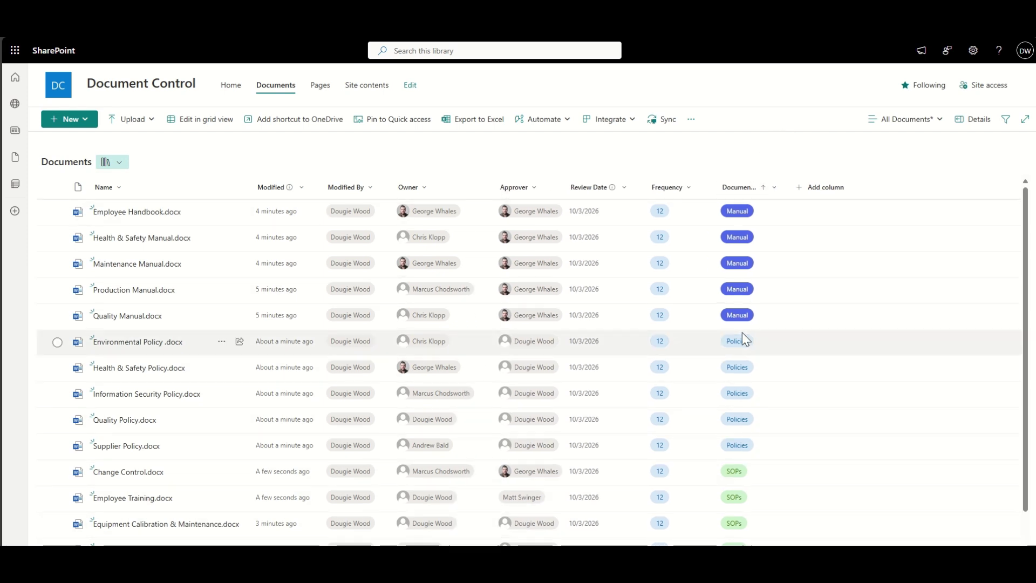
left_click(770, 190)
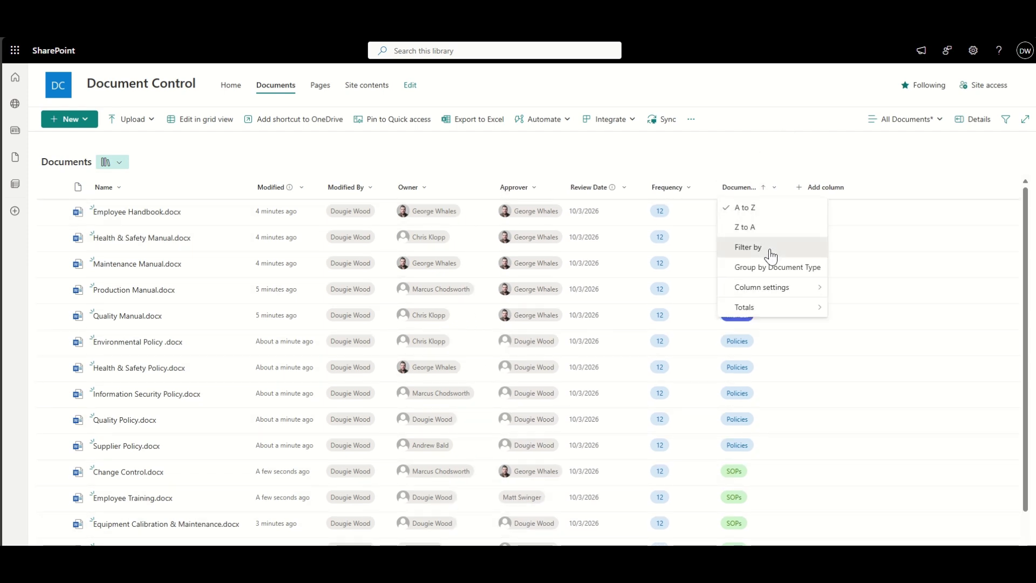
left_click(771, 249)
left_click(881, 78)
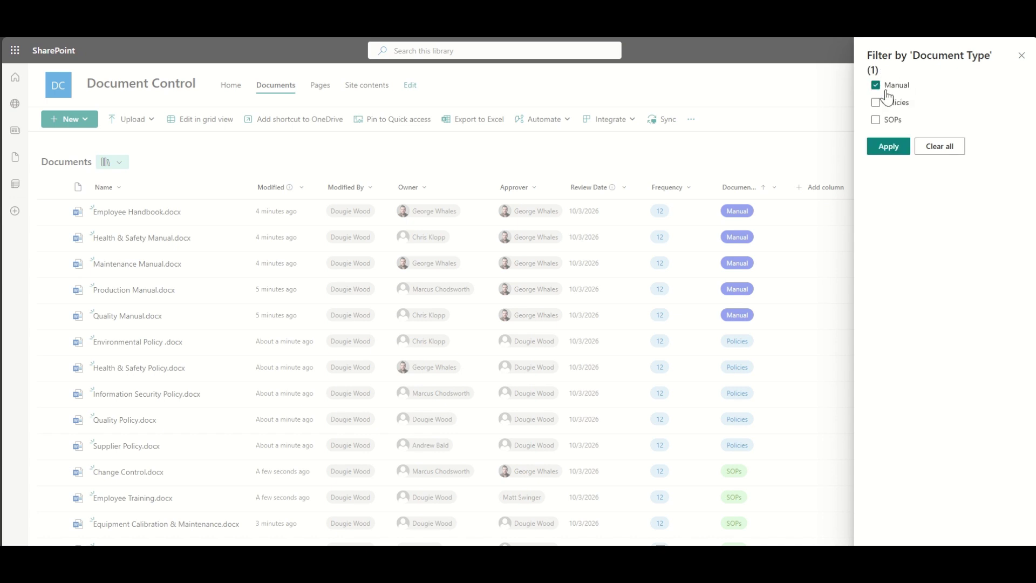
left_click(888, 147)
left_click(923, 120)
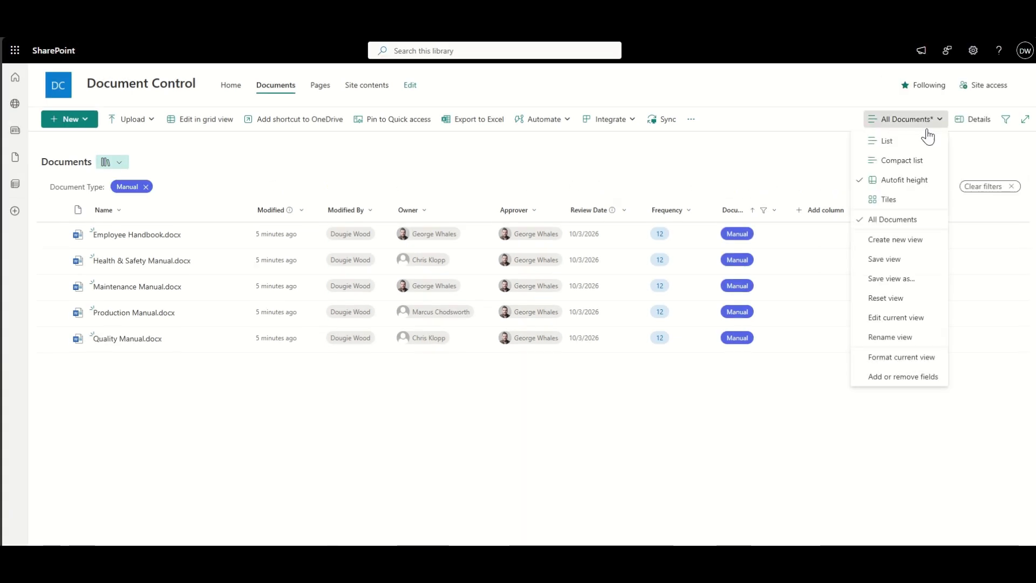
left_click(907, 258)
left_click(931, 120)
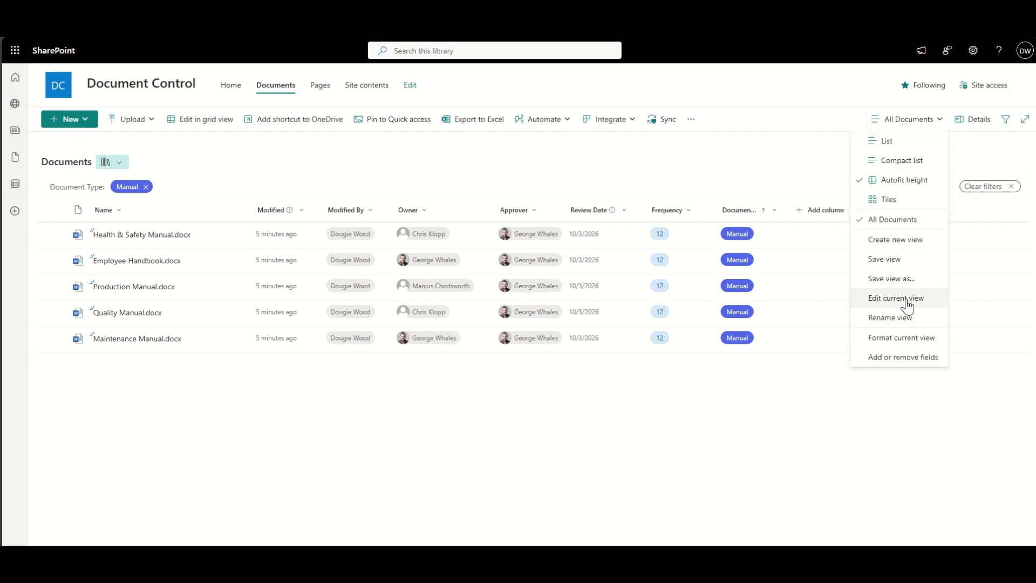
left_click(990, 186)
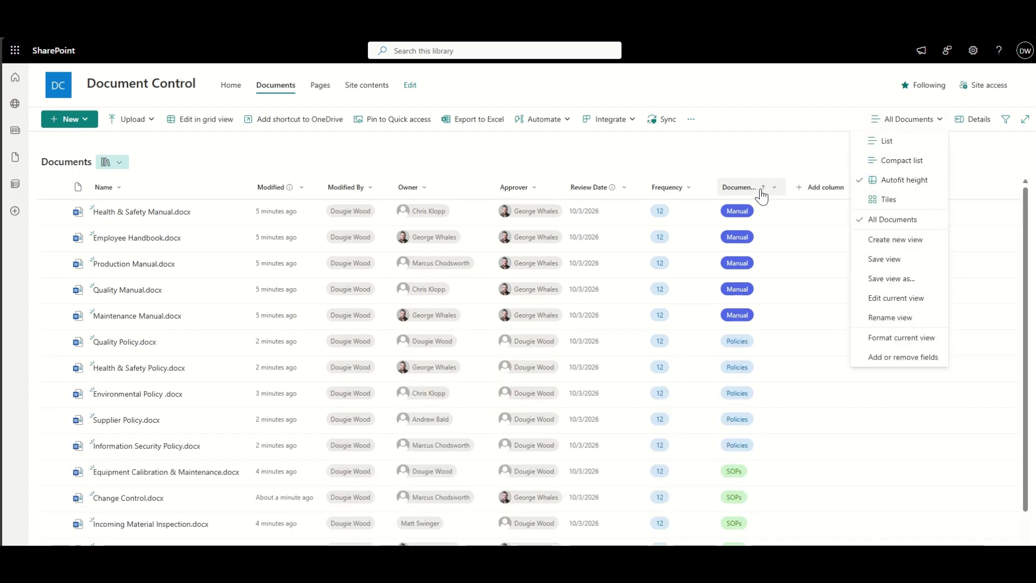
Step: Filter Document Type to Manual again and save it as a view named Manuals
left_click(753, 187)
left_click(766, 247)
left_click(874, 83)
left_click(886, 152)
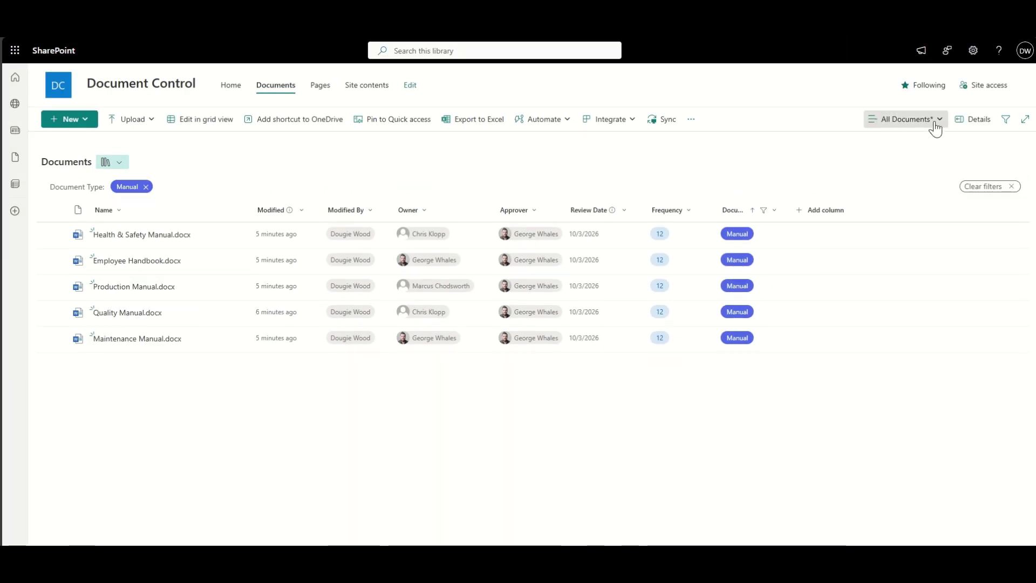
left_click(929, 119)
left_click(905, 261)
key("ctrl+a")
type("Manuals")
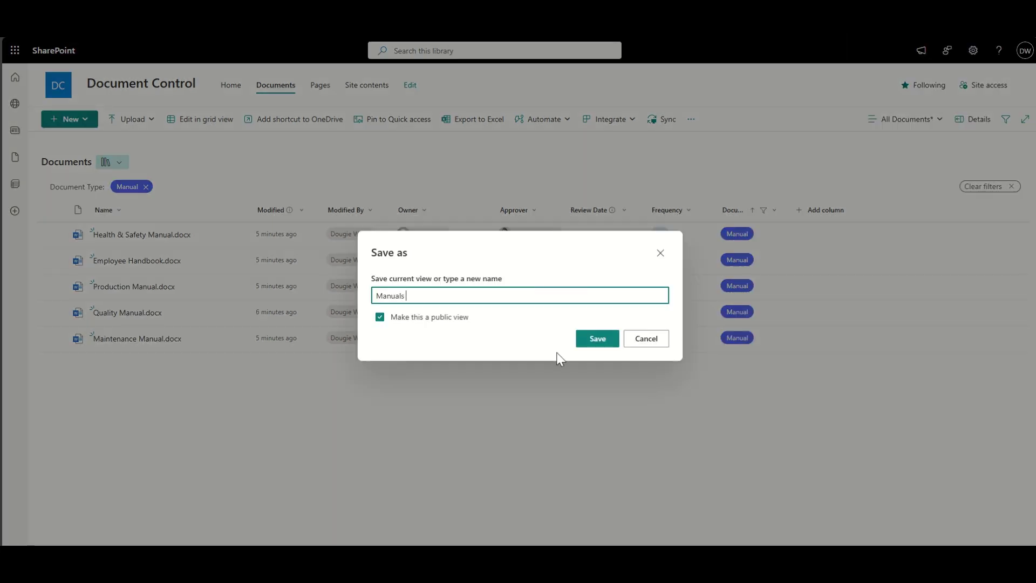
left_click(597, 341)
left_click(931, 121)
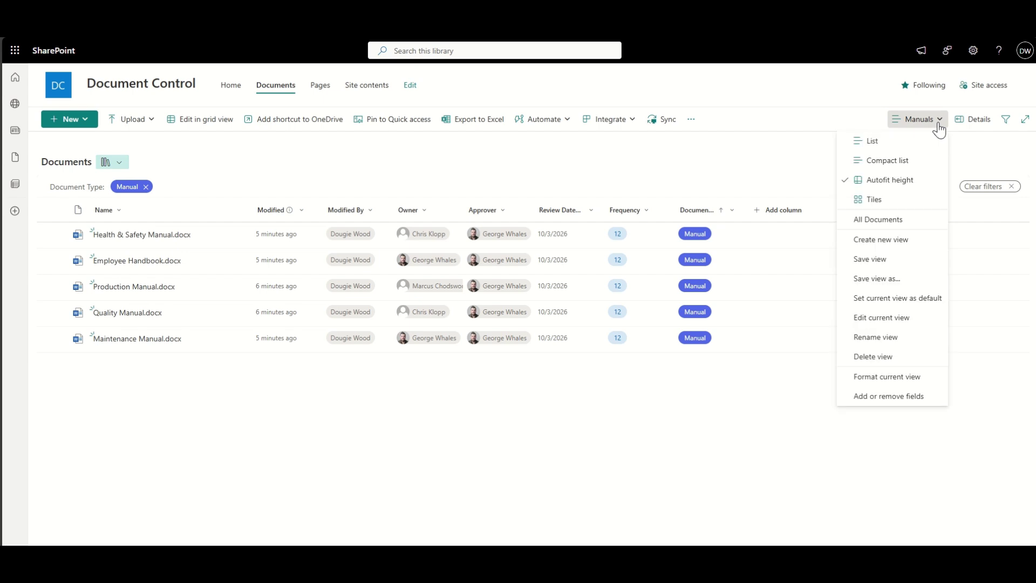
Step: Return to All Documents, then go via Library settings to the Versioning settings page
left_click(892, 222)
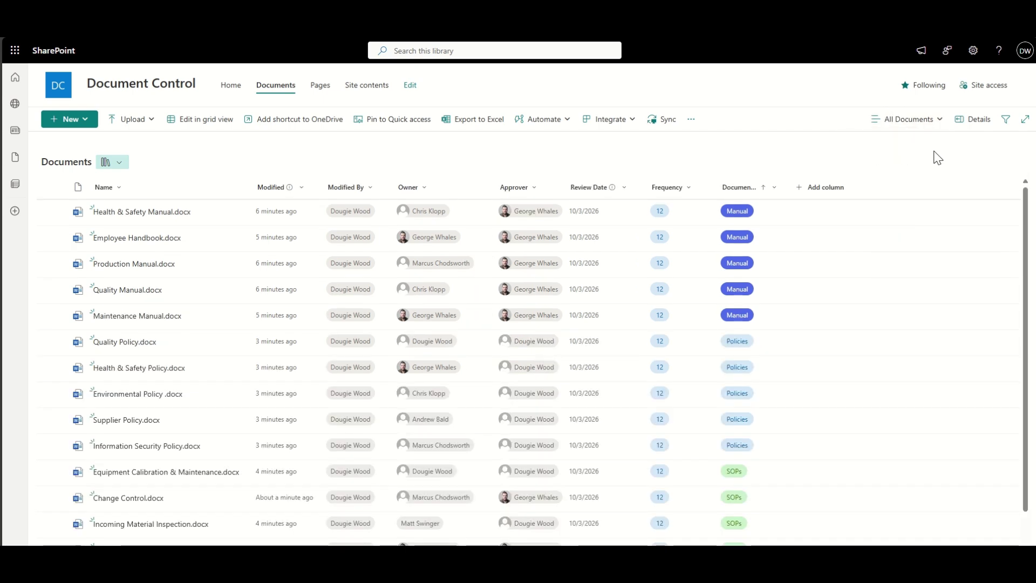
left_click(939, 120)
left_click(1020, 174)
left_click_drag(979, 120, 1000, 199)
left_click(972, 50)
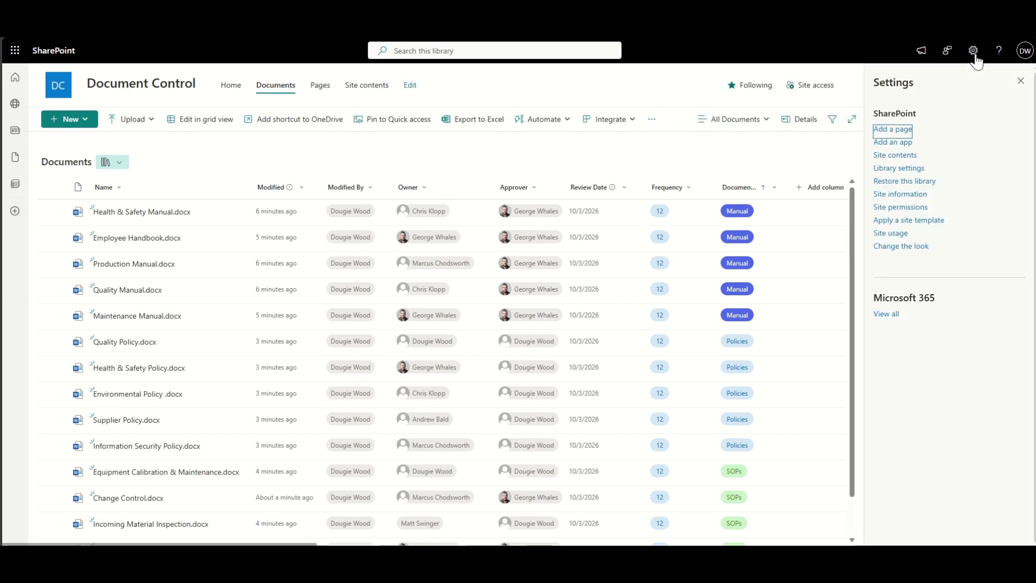
left_click(904, 171)
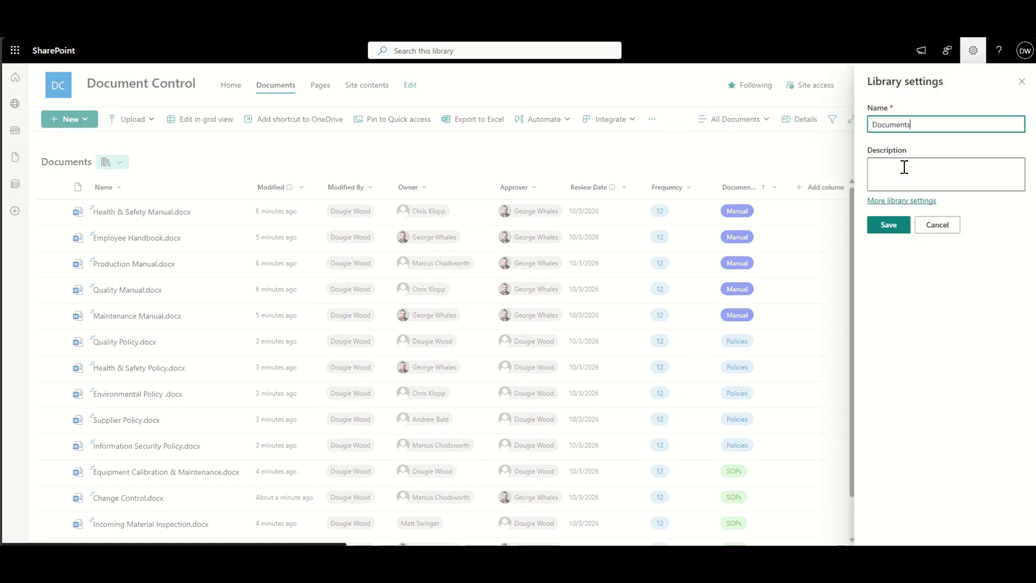
left_click(902, 201)
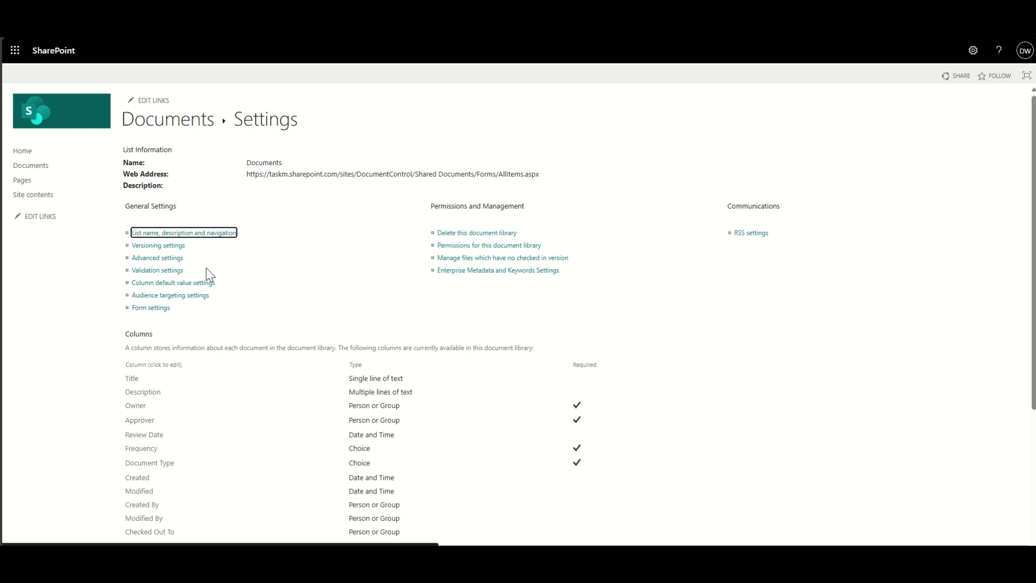
left_click(172, 260)
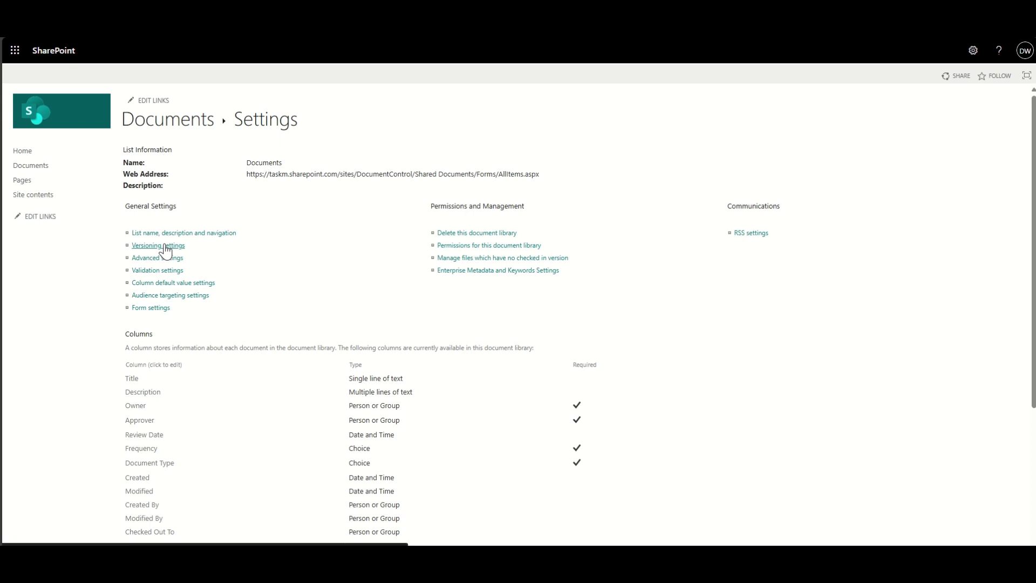
left_click(165, 246)
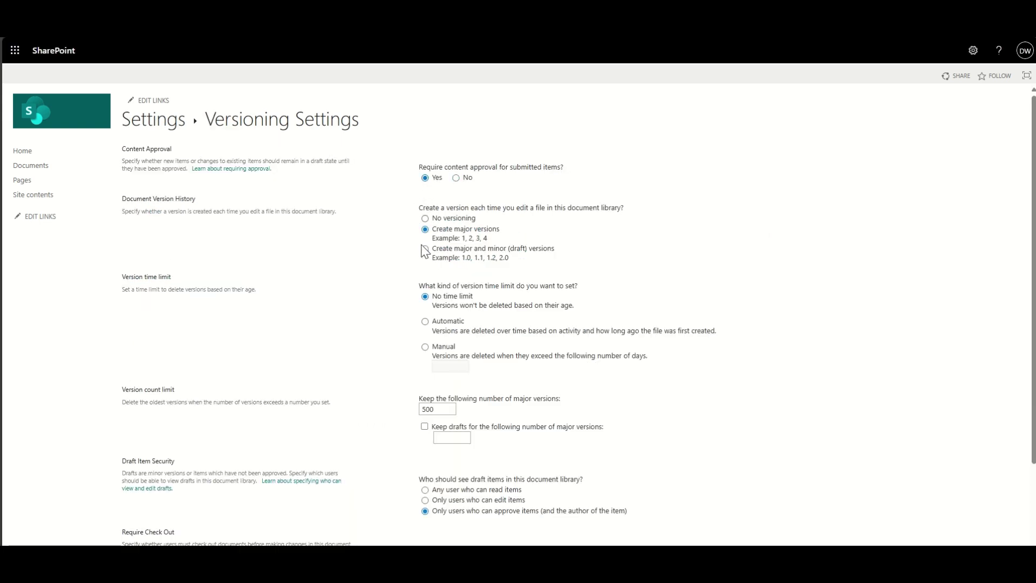
Step: Choose major and minor draft versions, keep 50 major versions, and save the settings
scroll(415, 294, "down", 2)
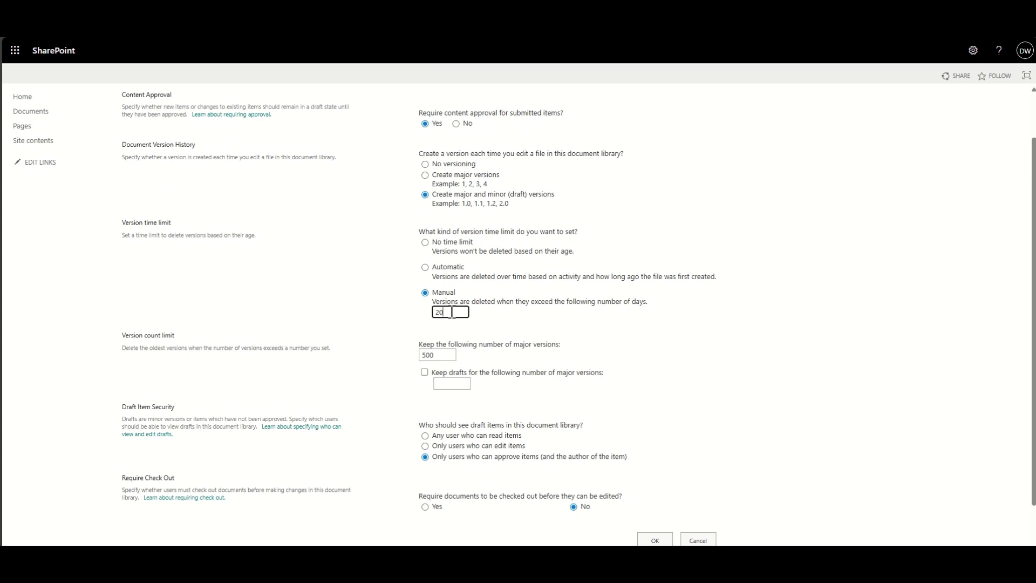
scroll(398, 369, "down", 1)
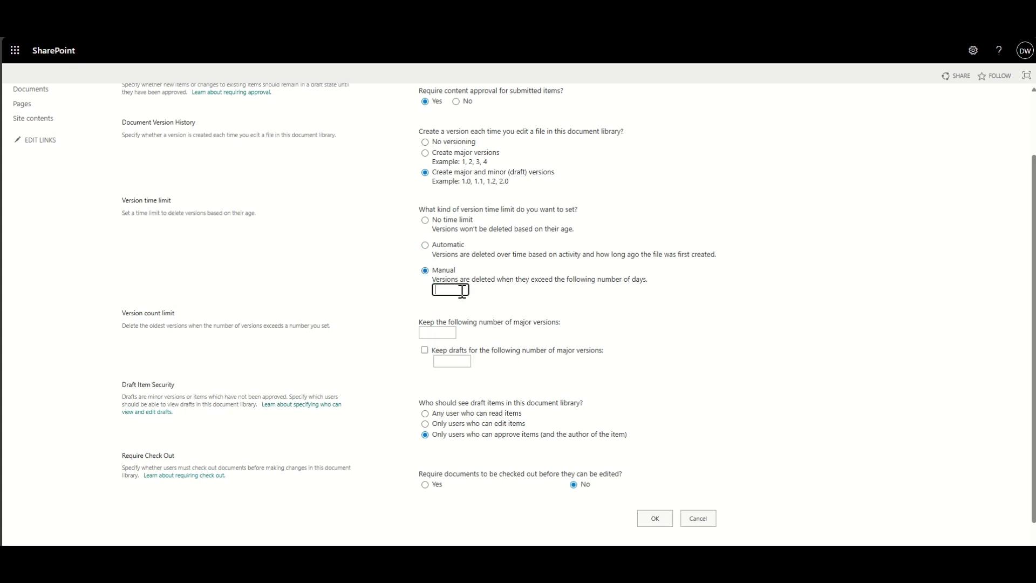
left_click(441, 333)
left_click(377, 391)
scroll(377, 392, "down", 1)
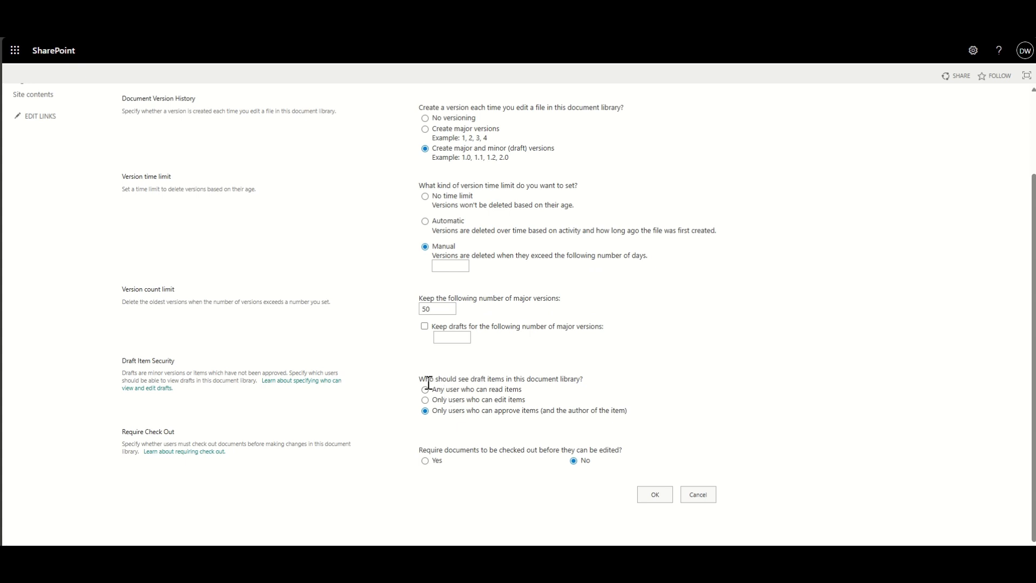
triple_click(587, 377)
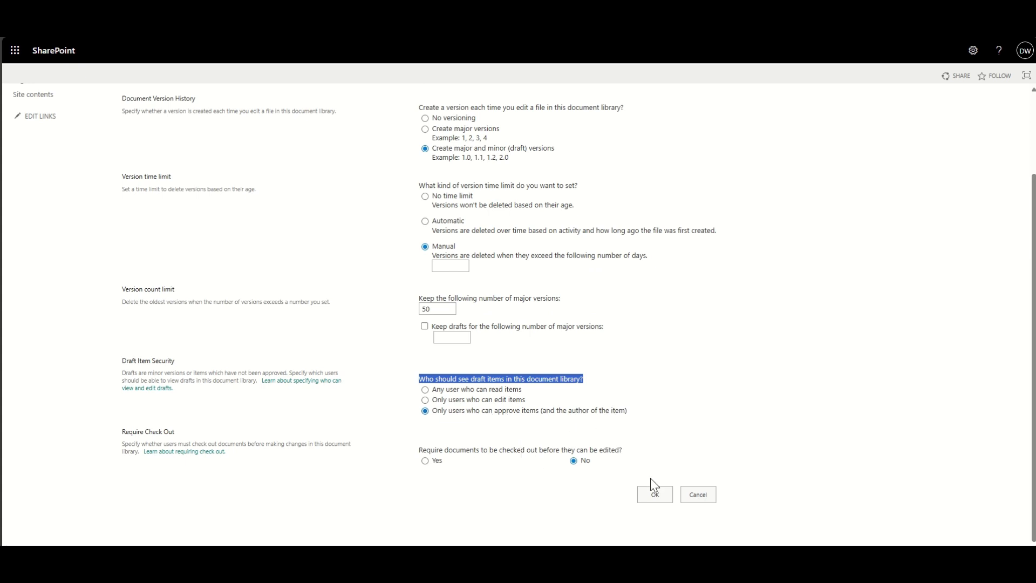
left_click(654, 494)
left_click(32, 168)
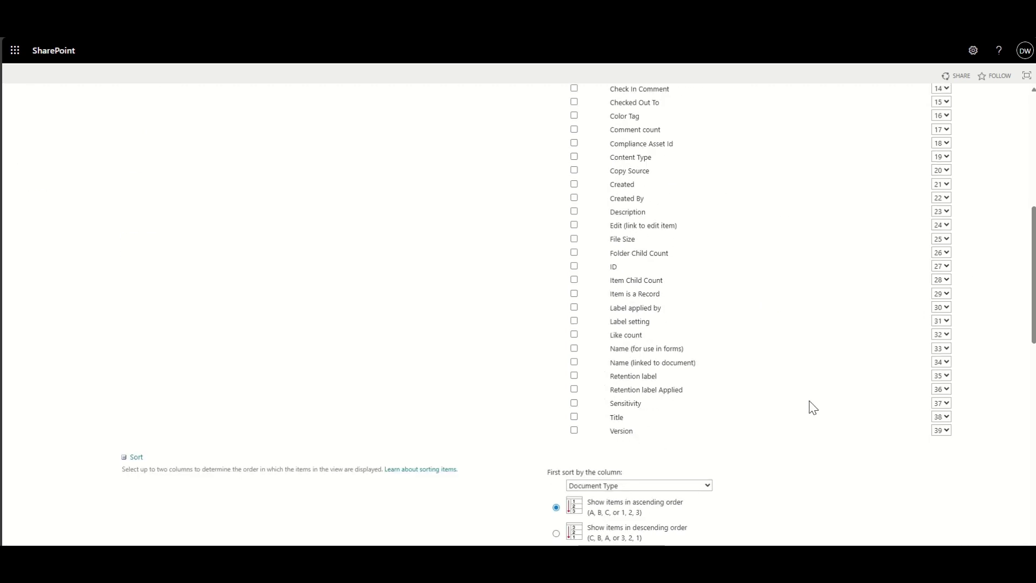
Step: In the All Documents view, put Version at position 2 and Approval Status at 3
left_click(941, 430)
scroll(939, 243, "up", 6)
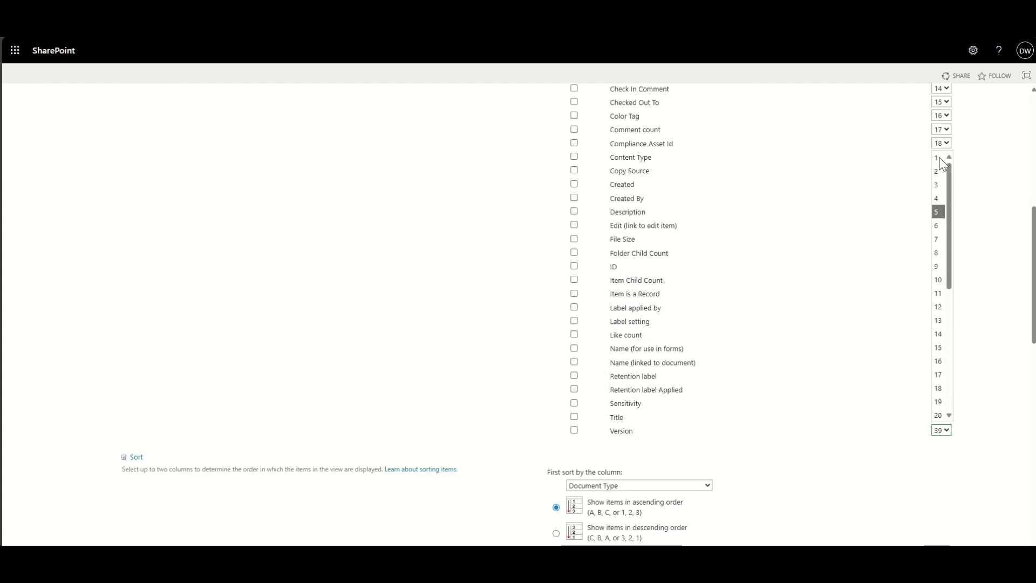
left_click(938, 208)
scroll(499, 292, "up", 3)
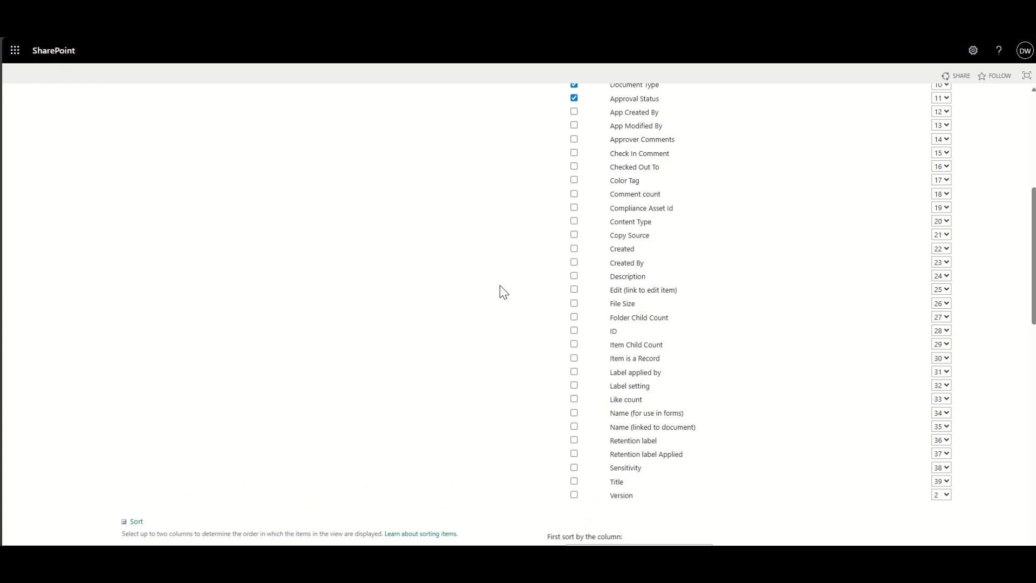
scroll(500, 292, "up", 1)
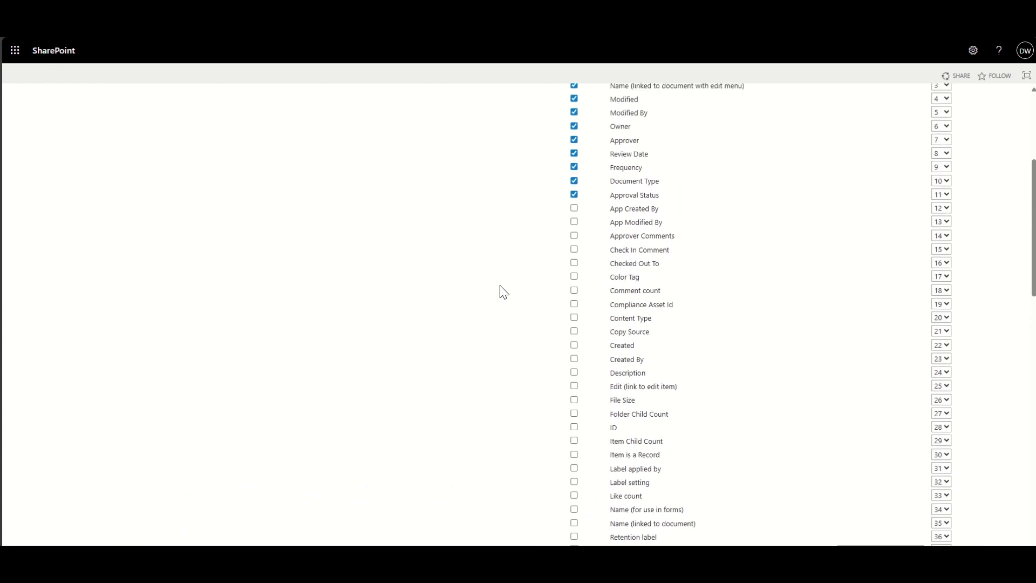
left_click(941, 196)
left_click(942, 237)
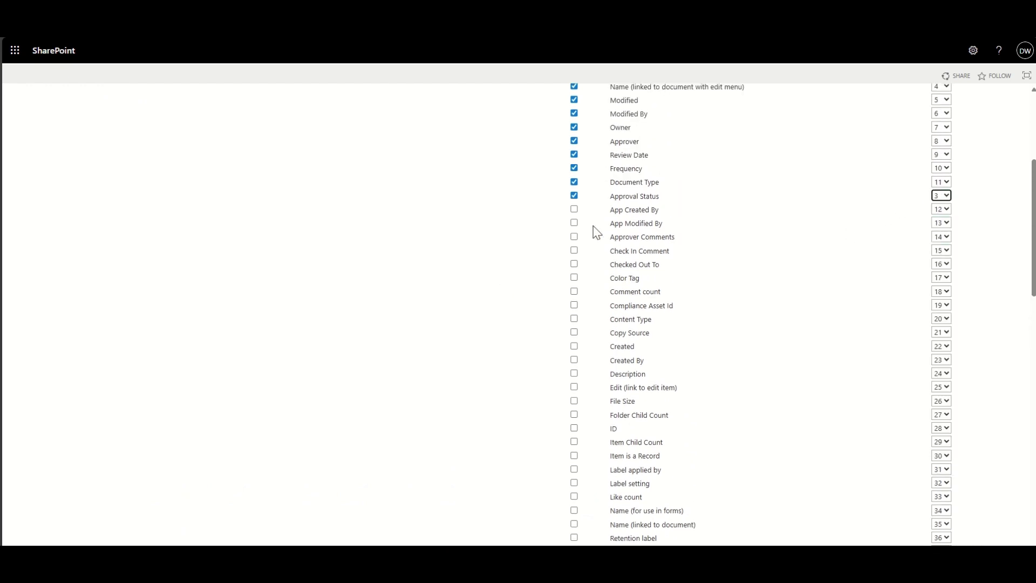
scroll(997, 218, "up", 1)
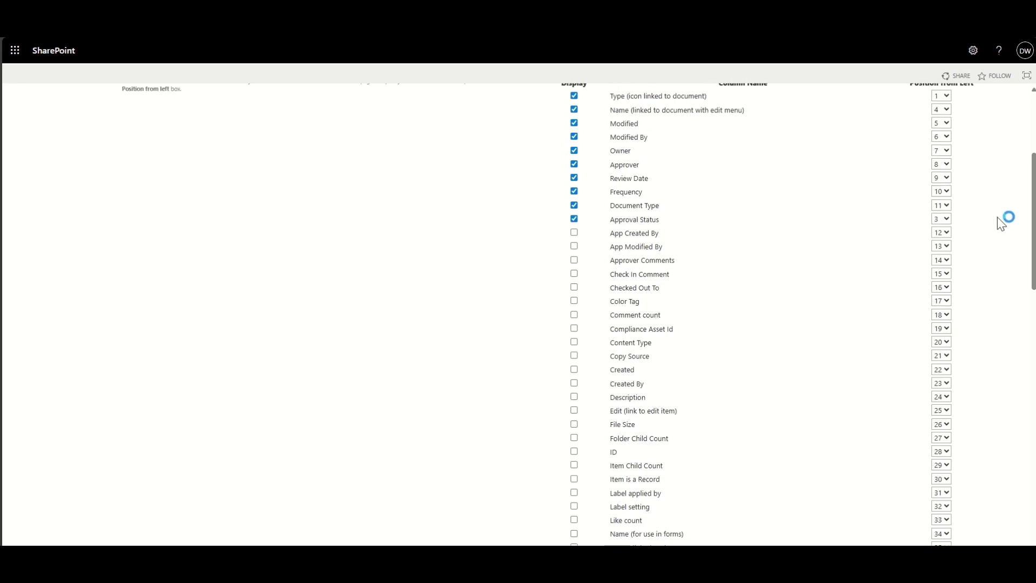
scroll(997, 217, "up", 1)
scroll(997, 217, "down", 1)
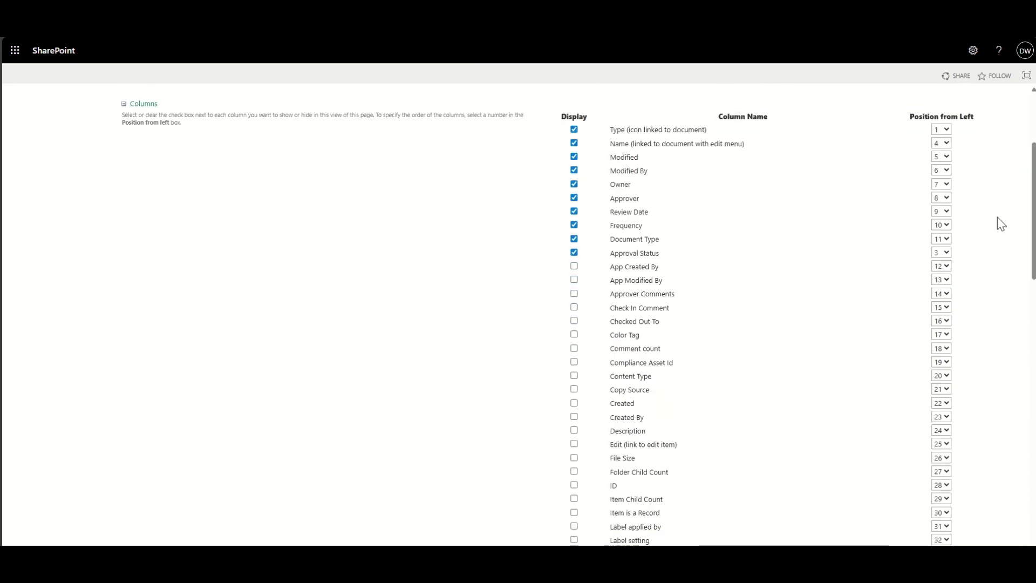
scroll(998, 217, "up", 3)
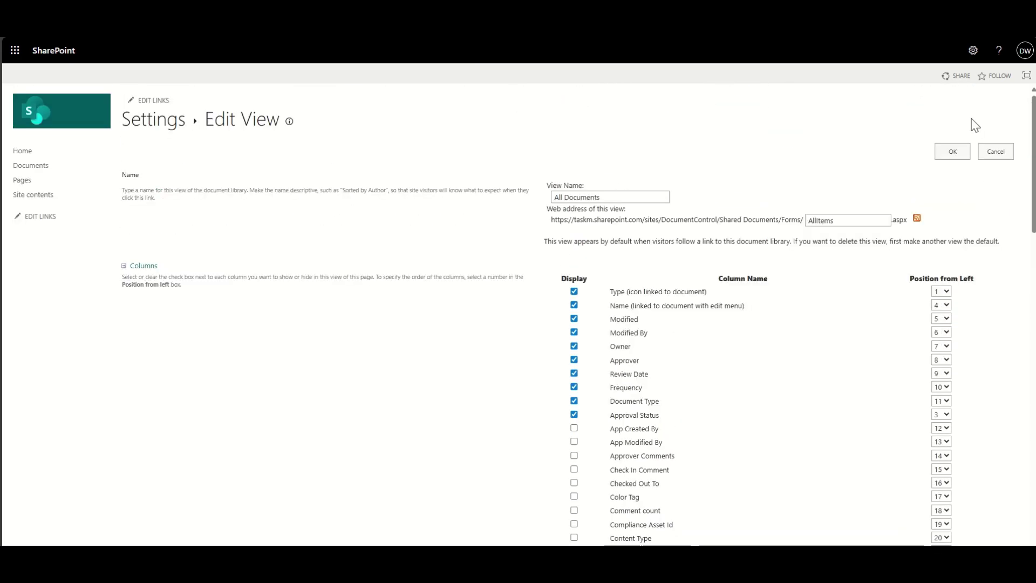
left_click(946, 159)
Step: Move the Name column back to the first position
left_click(186, 190)
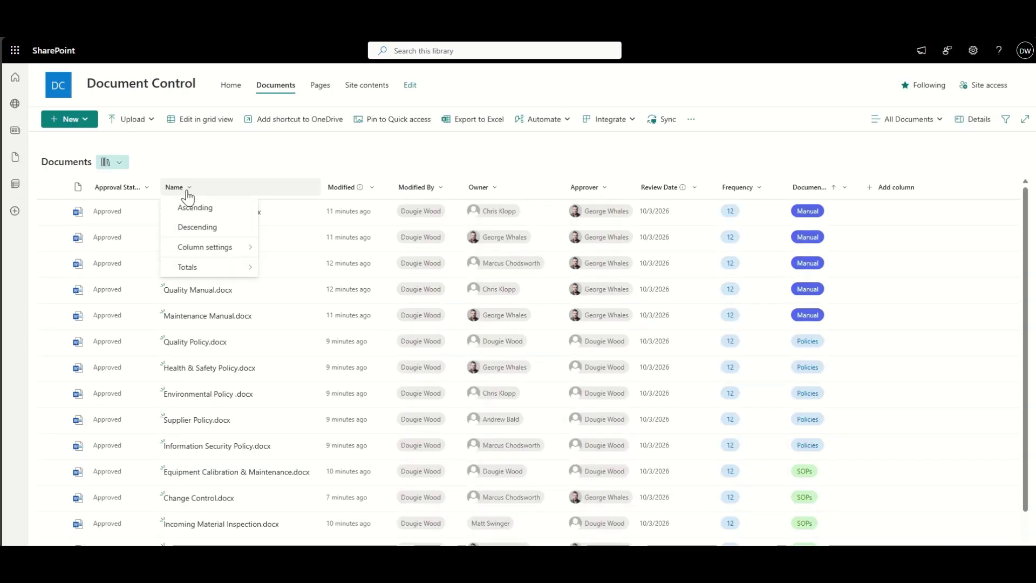
mouse_move(237, 246)
left_click(278, 267)
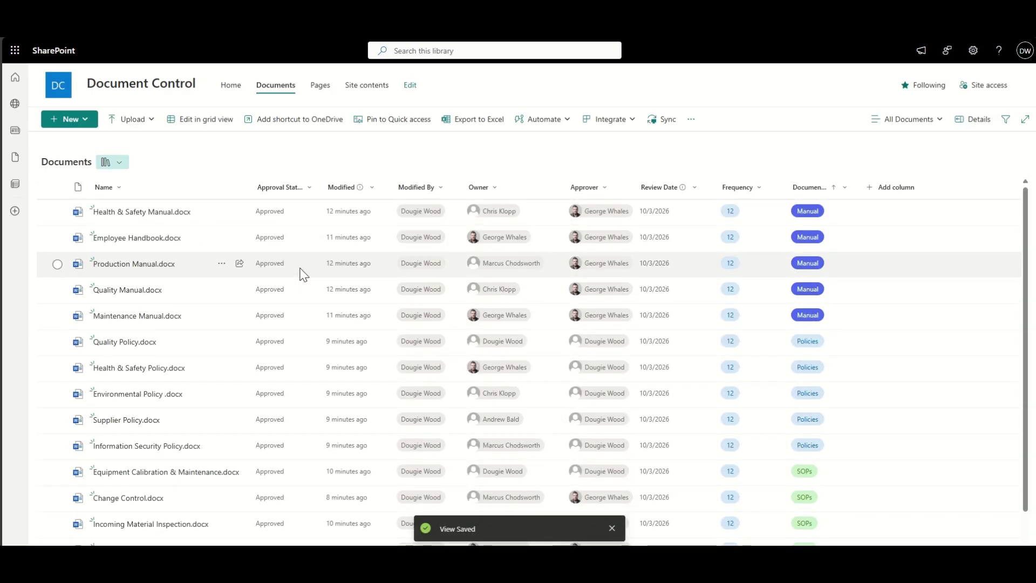
Step: Show the Version column at position 2 in All Documents, keeping Name first
left_click(934, 130)
left_click(909, 320)
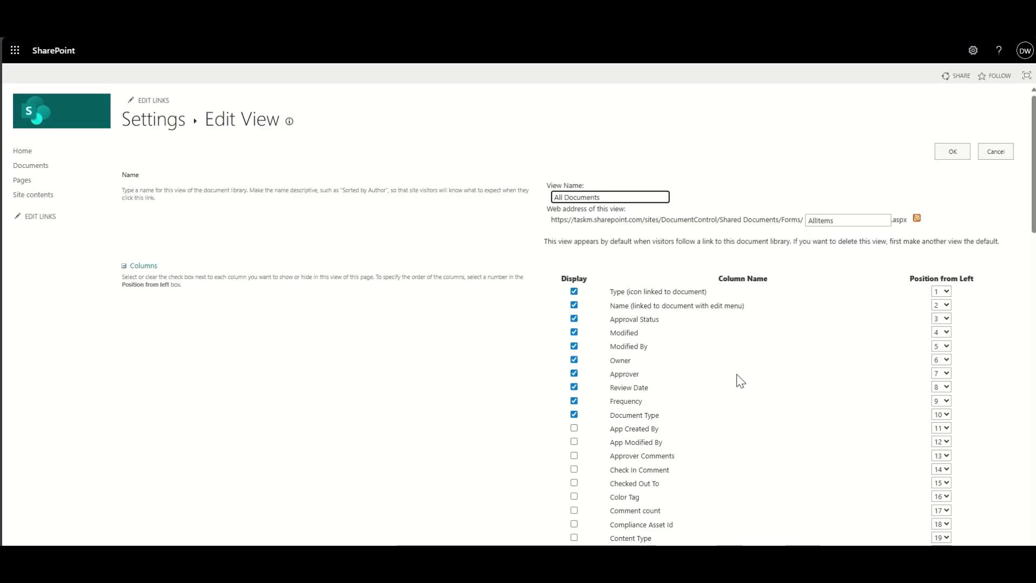
scroll(740, 377, "down", 7)
scroll(694, 393, "up", 1)
left_click(573, 424)
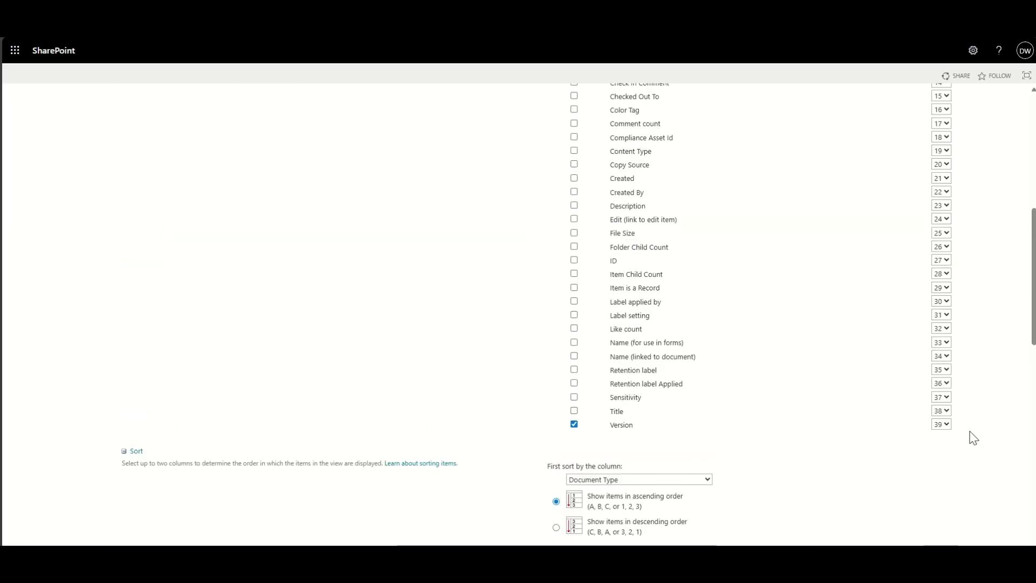
left_click(941, 424)
left_click(941, 162)
left_click(952, 152)
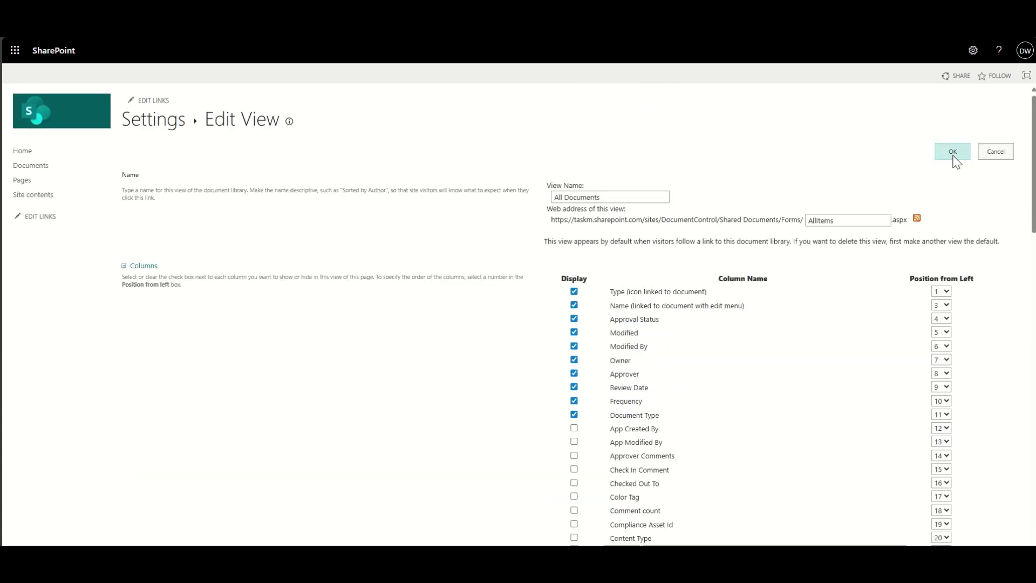
left_click(181, 188)
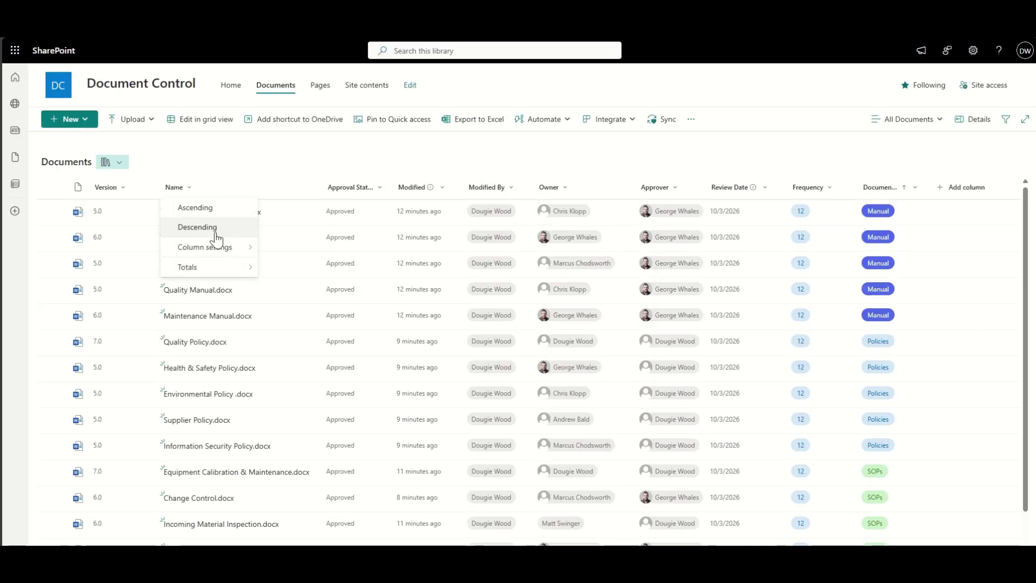
mouse_move(203, 245)
left_click(295, 287)
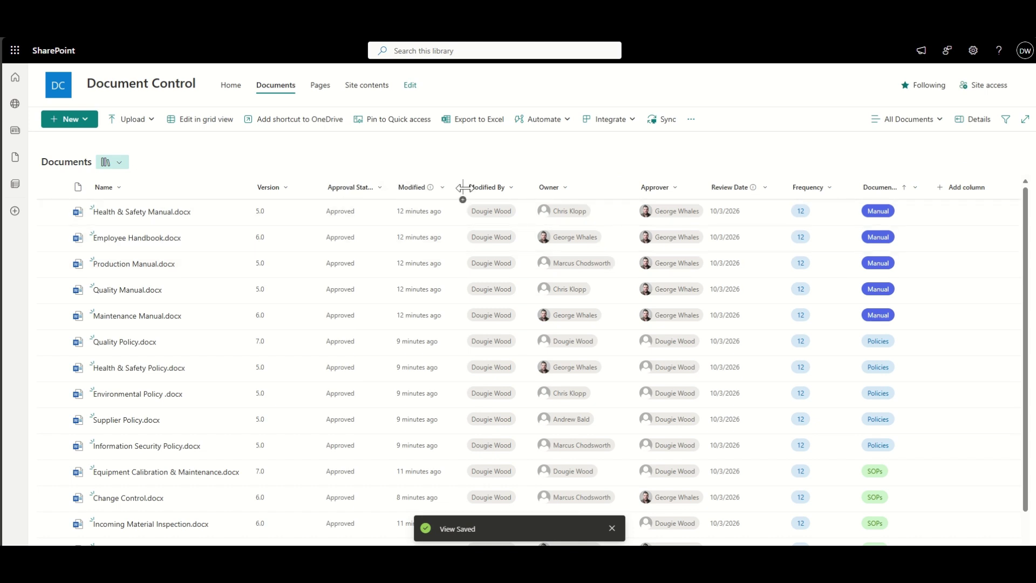
Step: Group the Document Control library by Document Type and save the grouping to the current view
left_click(927, 123)
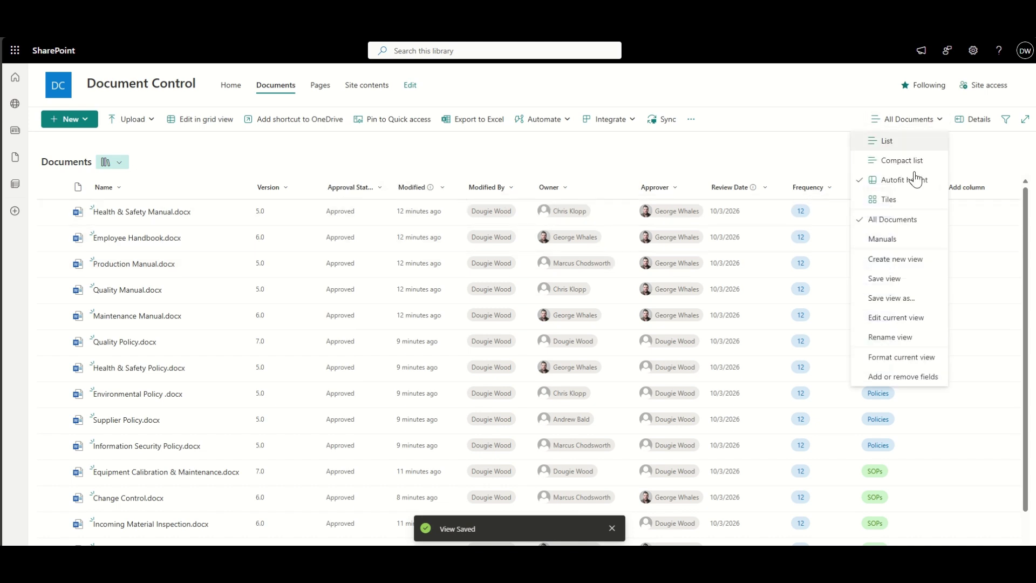
left_click(917, 283)
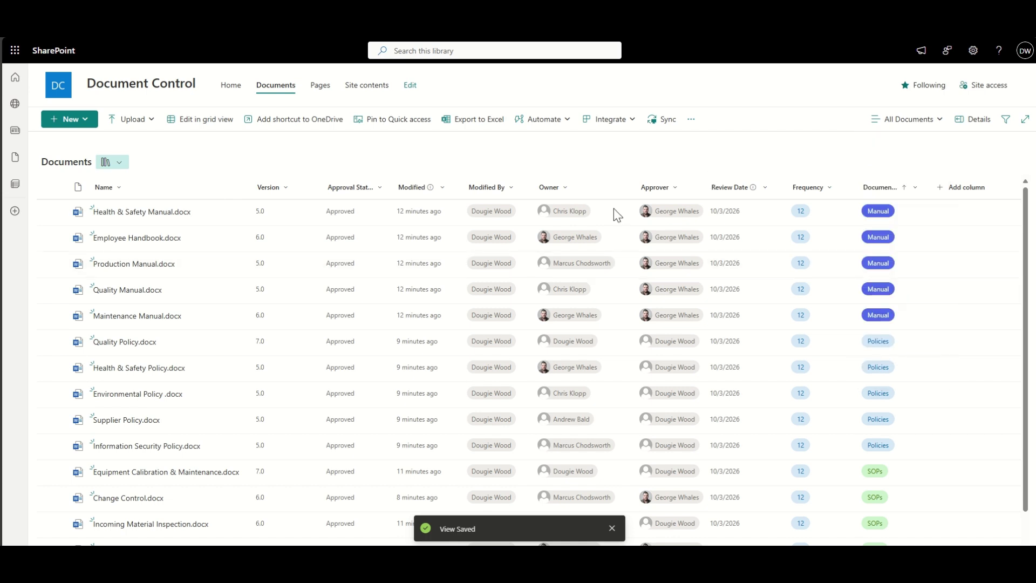
left_click(915, 189)
left_click(910, 269)
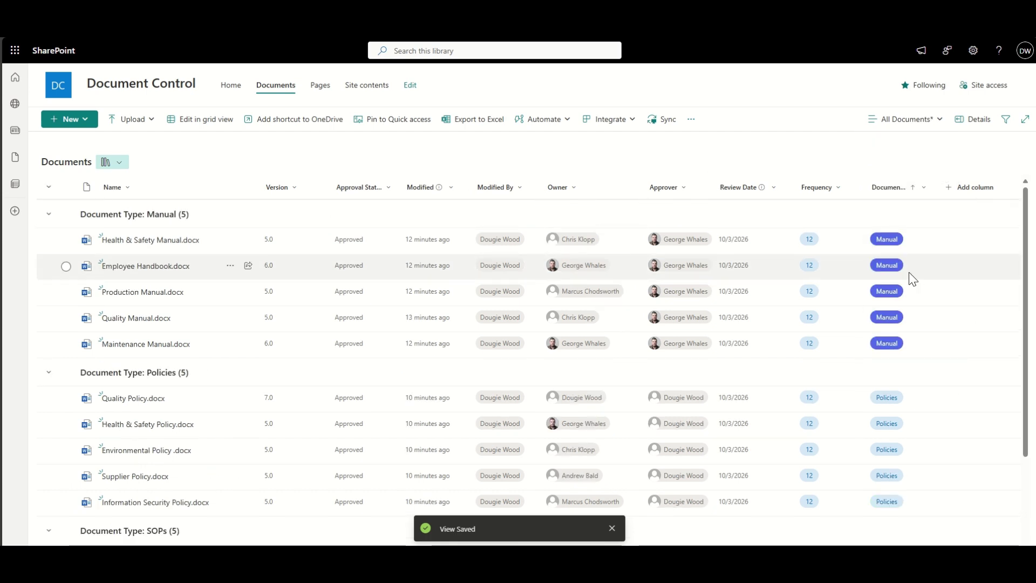
left_click(925, 131)
left_click(901, 282)
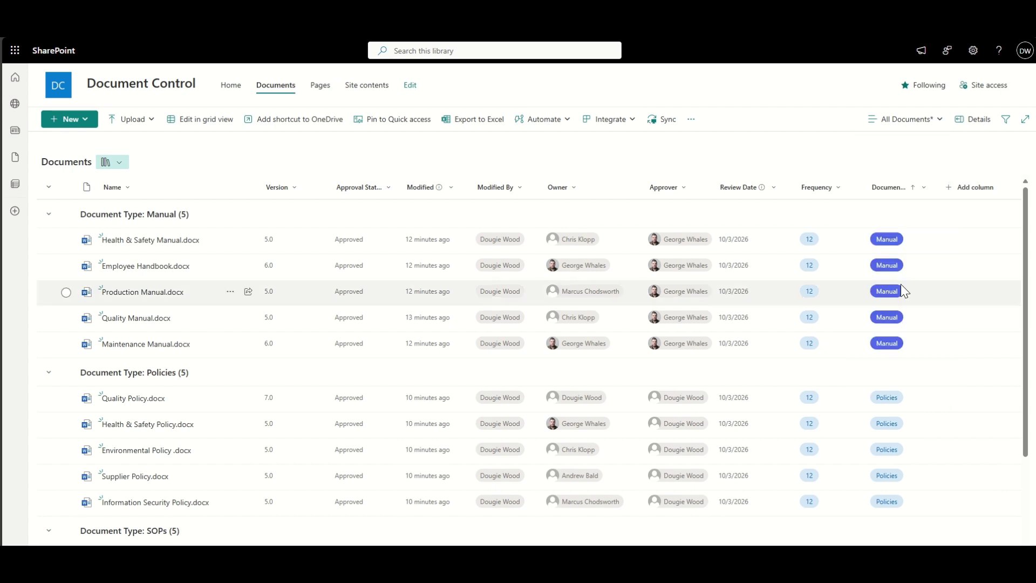
Step: Collapse all Document Type groups, then expand and collapse the Manual group
left_click(48, 187)
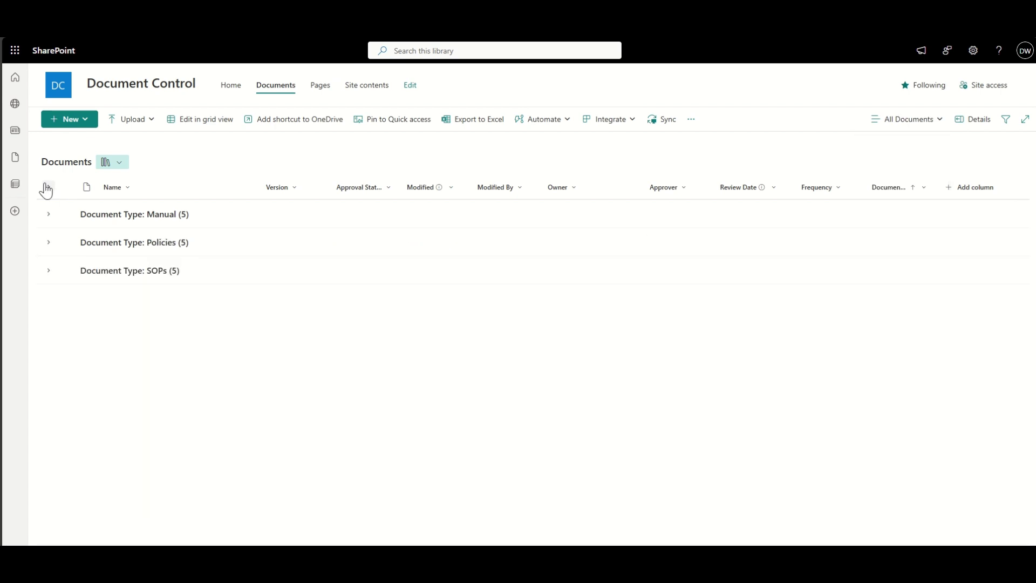
left_click(935, 124)
left_click(905, 281)
left_click(49, 216)
left_click(49, 216)
Step: Add a new line 'THIS IS A CHANGE TO THE DOCUMENT LOOK' to the Health & Safety Manual and return to the library
left_click(48, 187)
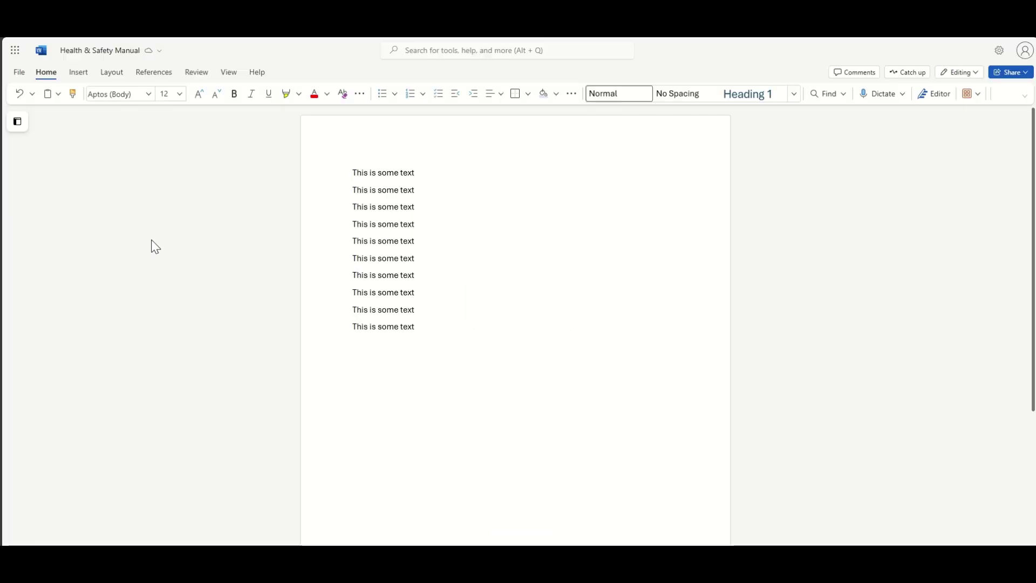
left_click(432, 331)
key("Return")
key("Return")
type("THIS IS A ")
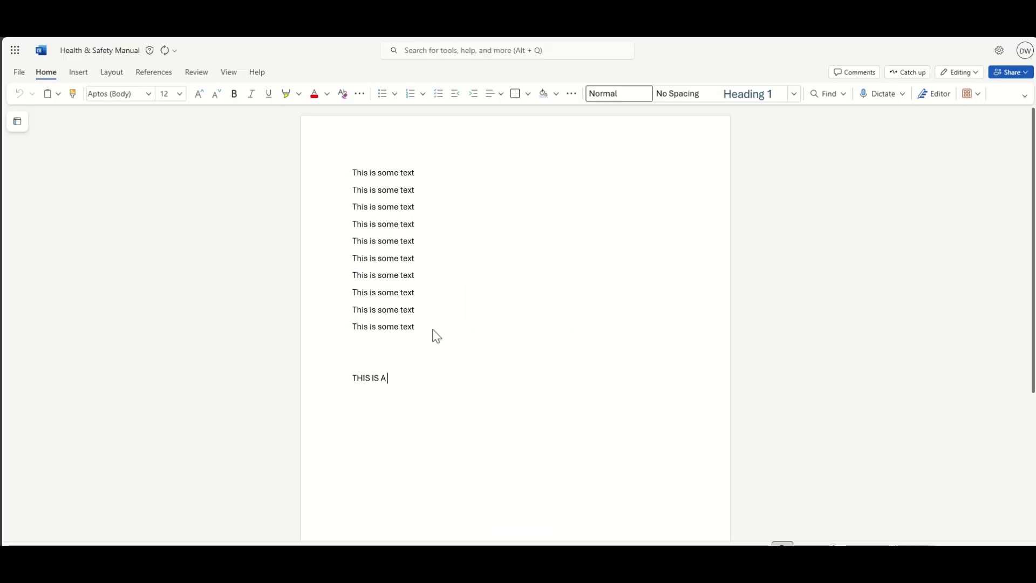
type("CHANGE TO THE DOCUMENT LO")
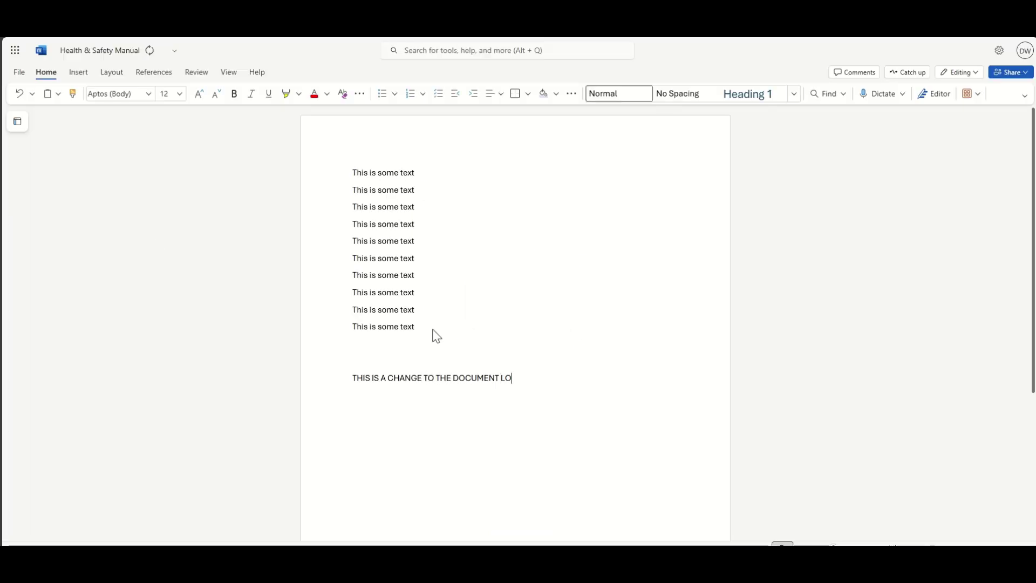
type("OK AT IT BEING SAVED AT THE TOP!")
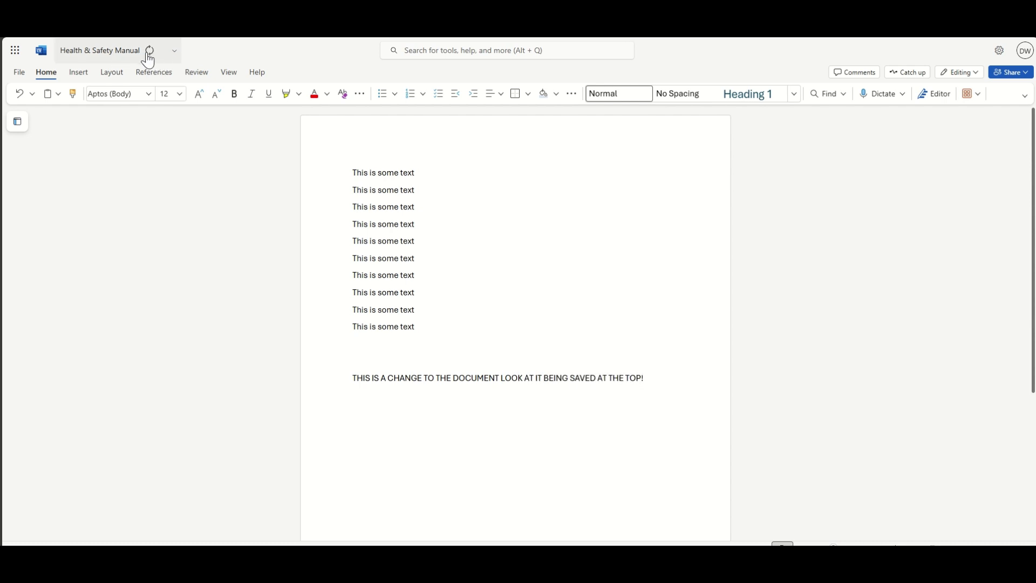
key("ctrl+w")
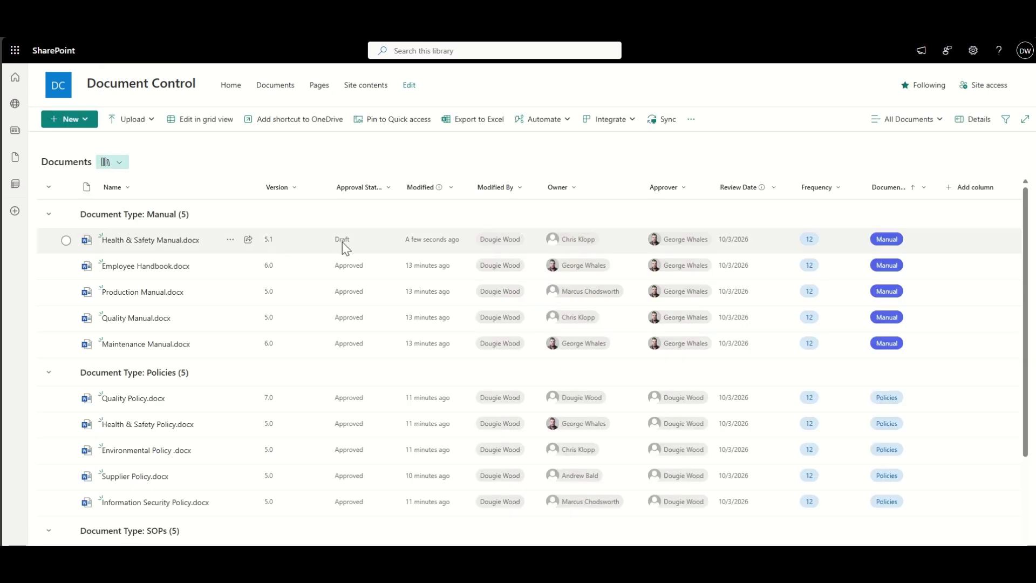
Step: Submit the Health & Safety Manual for approval
left_click(230, 239)
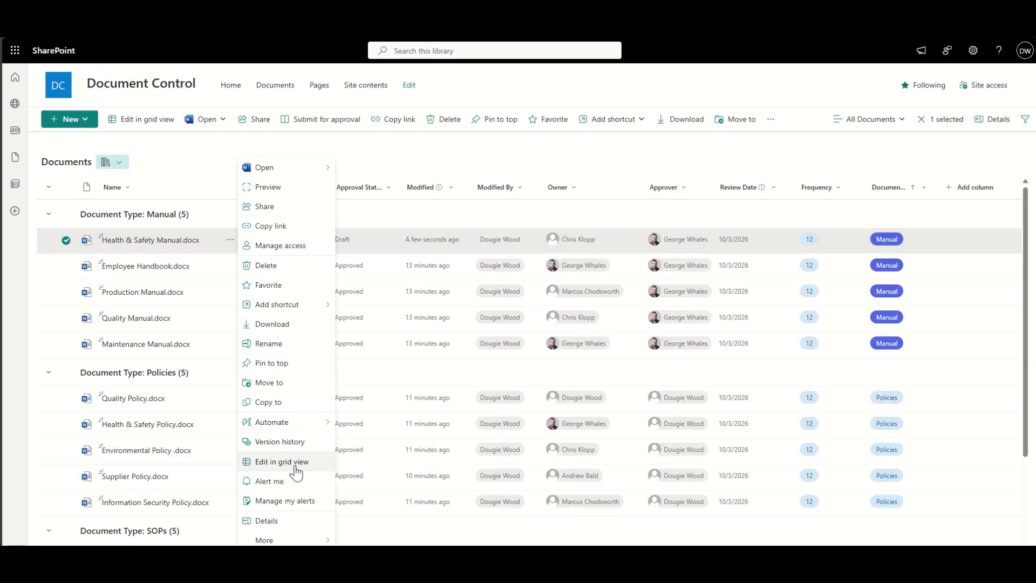
mouse_move(328, 538)
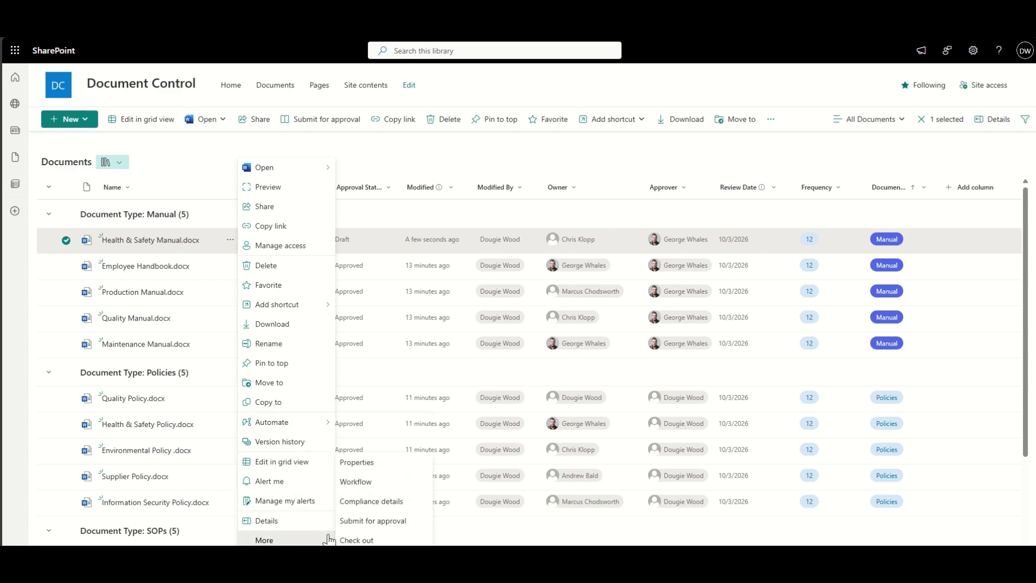
left_click(377, 524)
left_click(550, 341)
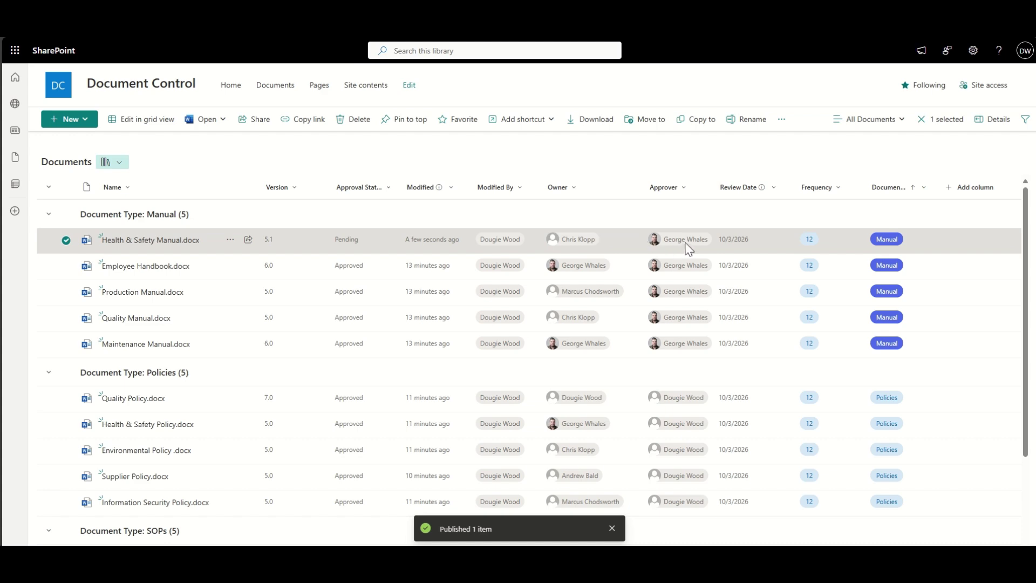
Step: Approve the Health & Safety Manual as version 6.0 and open its version history
left_click(230, 240)
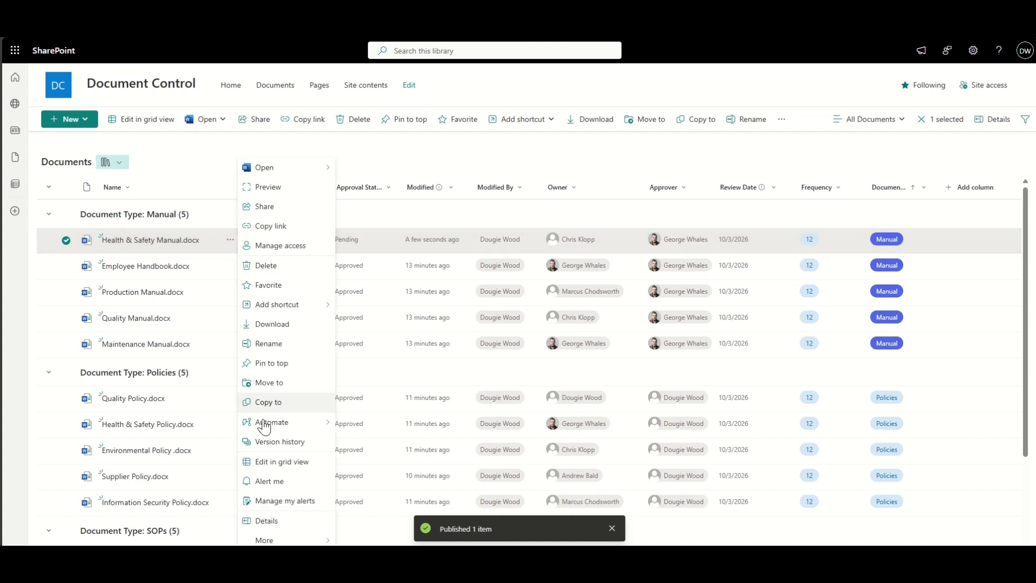
mouse_move(313, 540)
left_click(367, 436)
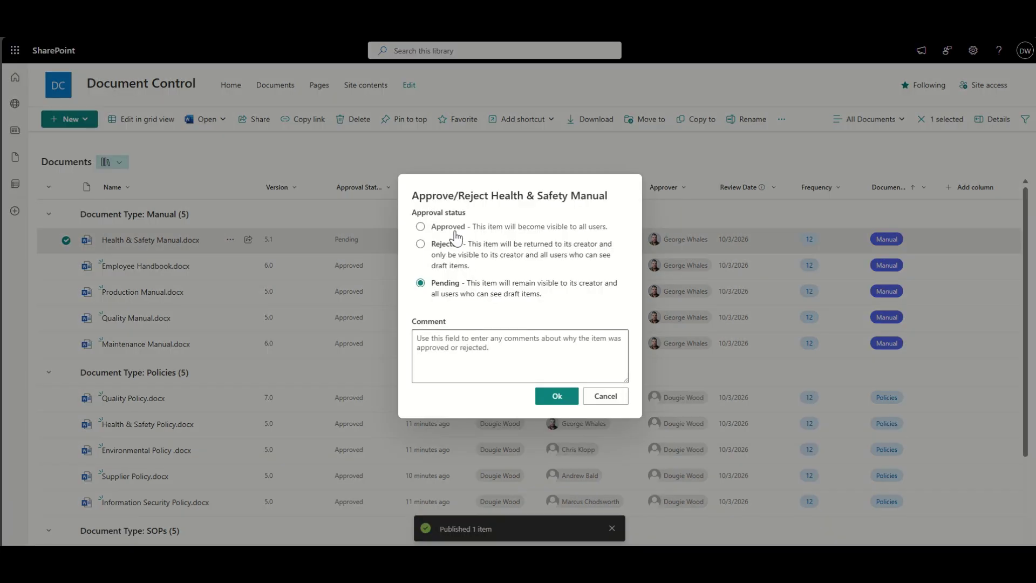
left_click(420, 226)
left_click(557, 397)
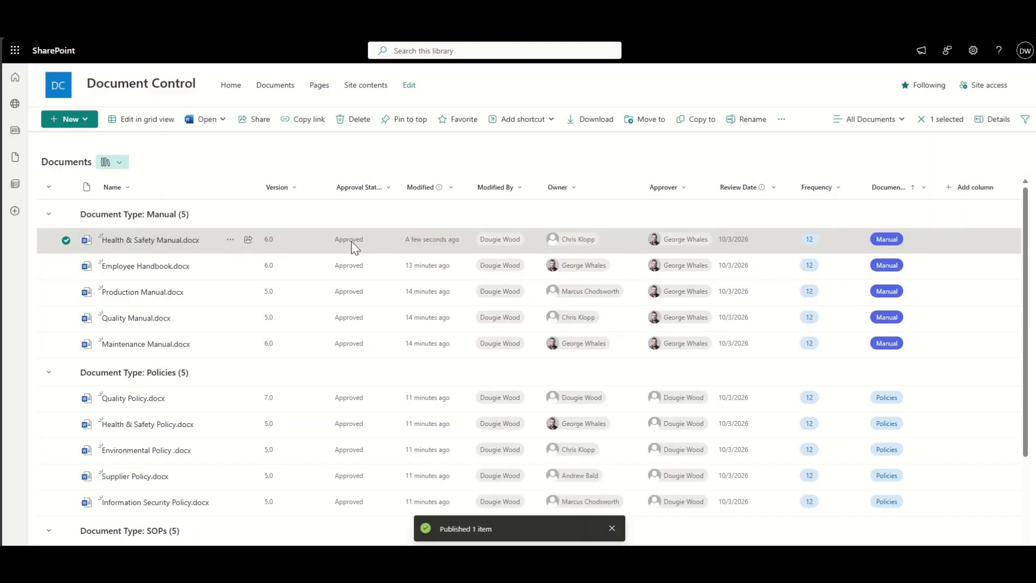
left_click(230, 241)
left_click(306, 442)
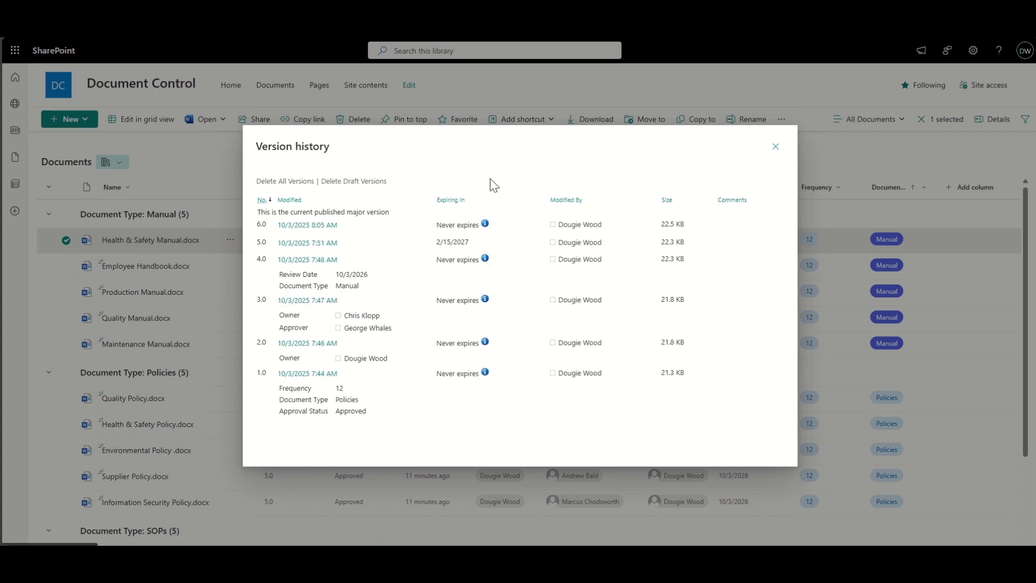
Step: Check version 4.0's View/Restore/Delete options, then close the version history
left_click(345, 260)
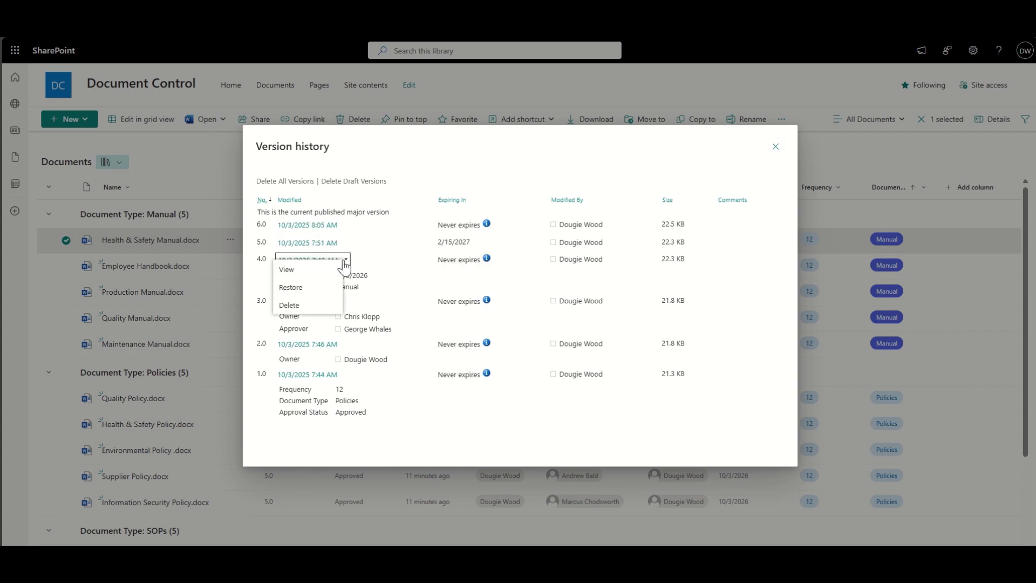
left_click(775, 147)
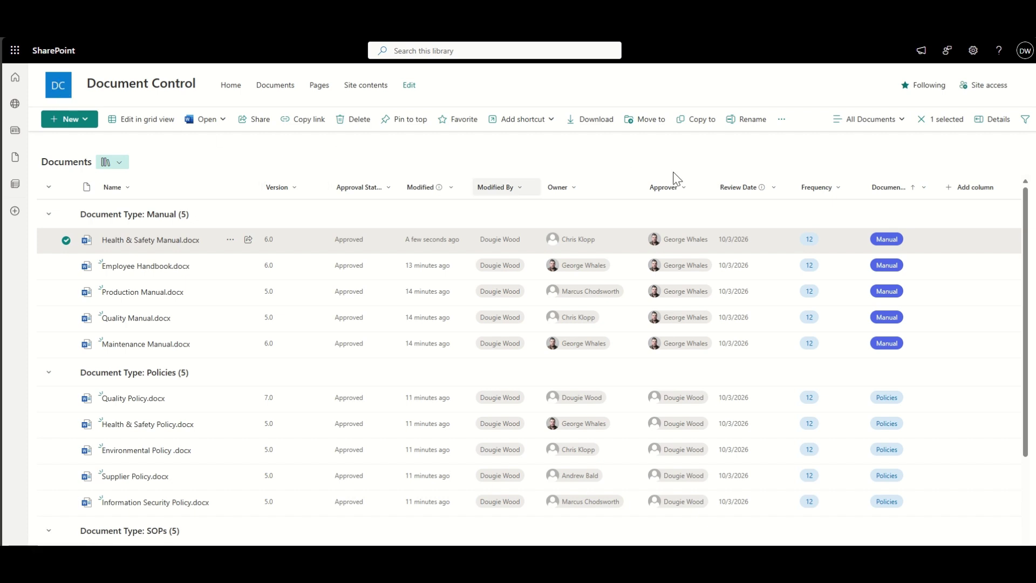
left_click(897, 121)
Step: Switch the library to the Manuals view, then put the home page into edit mode
left_click(852, 239)
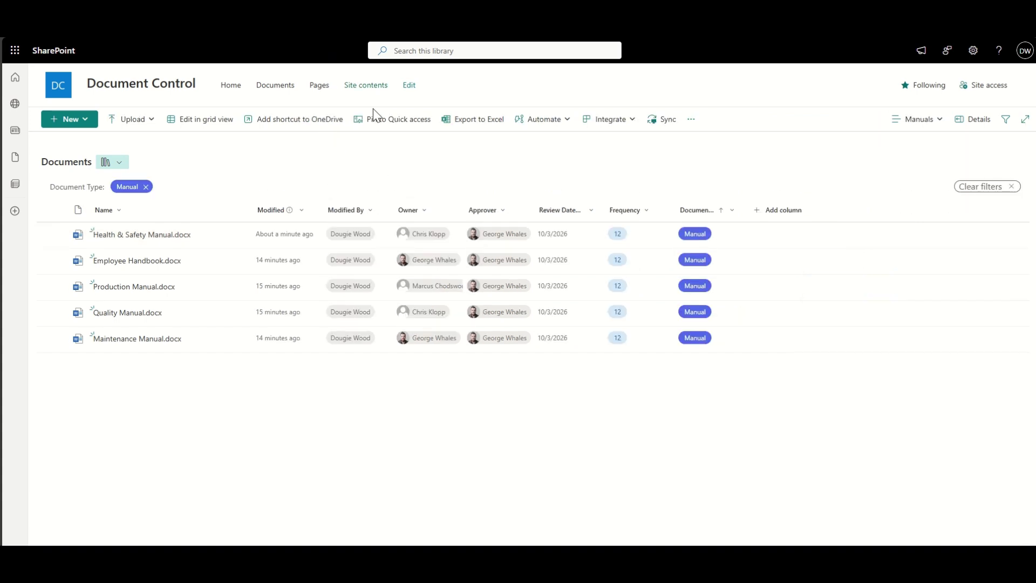
left_click(60, 92)
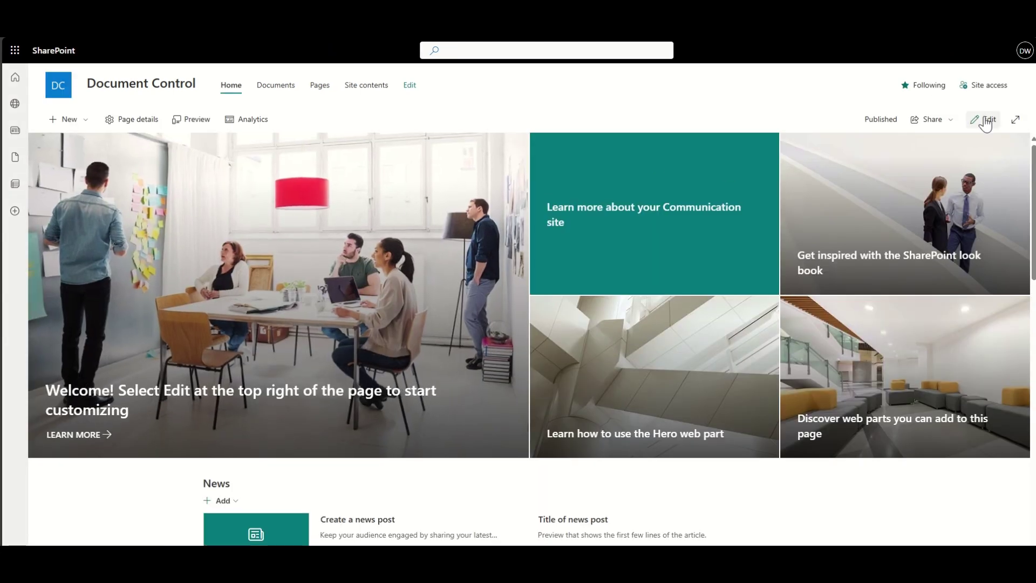
left_click(985, 120)
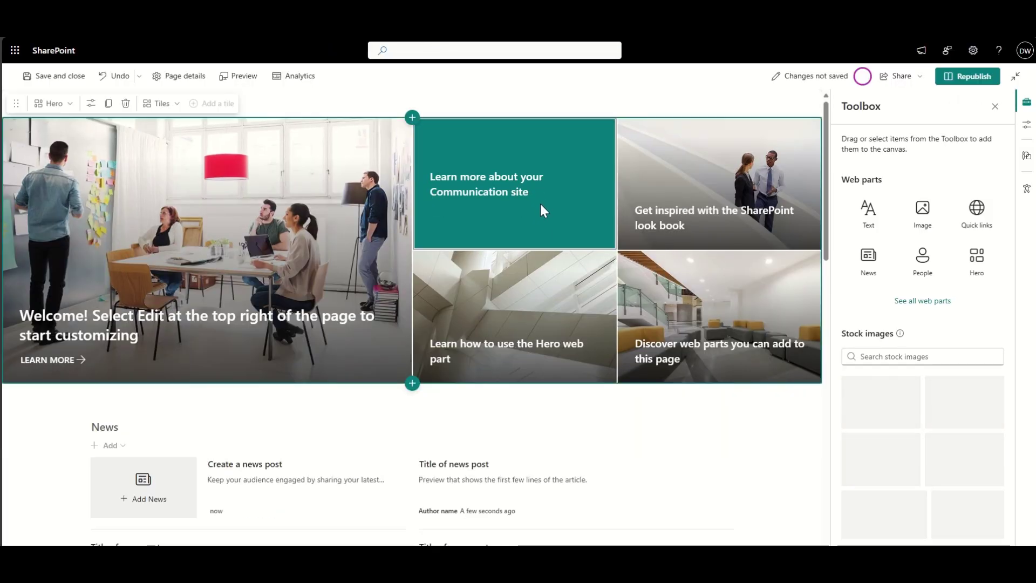
Step: Set the second hero tile's header to 'Manuals' and link it to the Manuals view URL
left_click(565, 238)
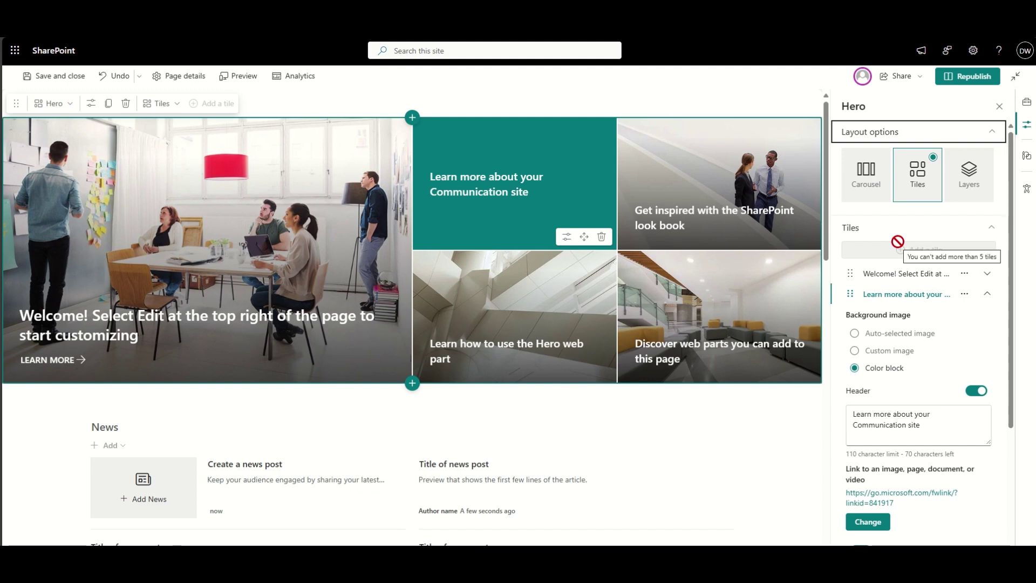
triple_click(892, 423)
type("Manuals")
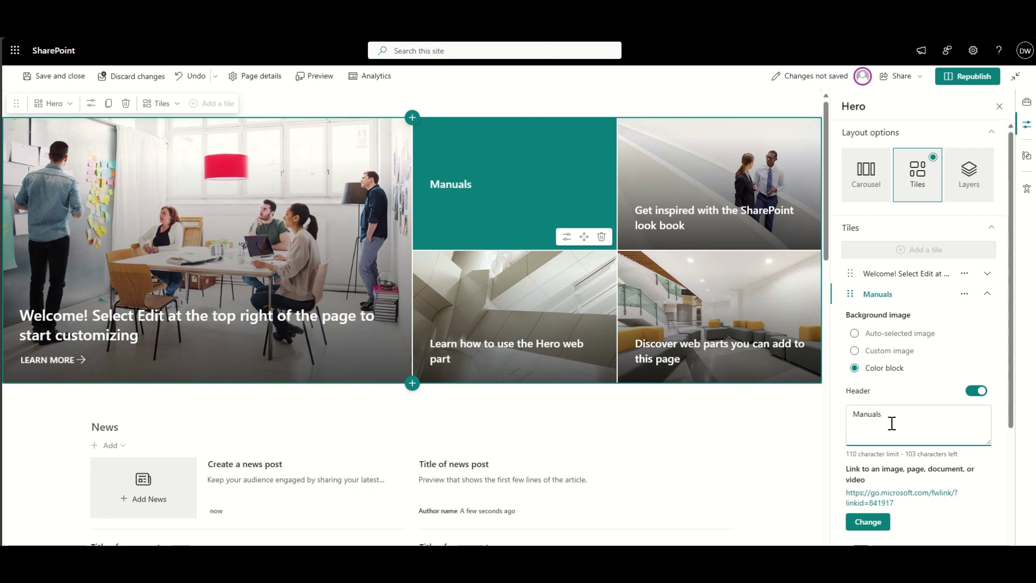
scroll(892, 424, "down", 3)
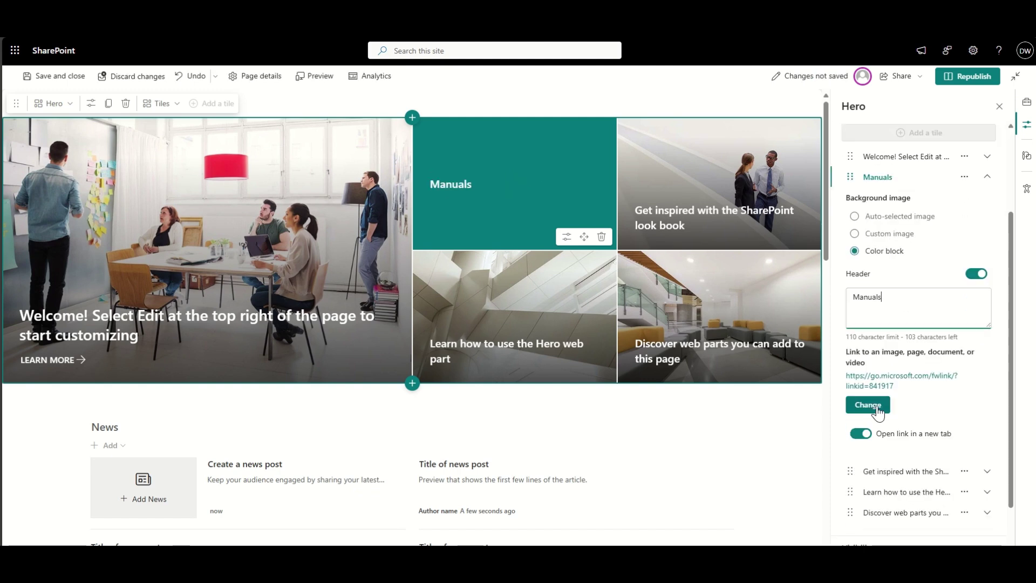
scroll(906, 420, "down", 1)
scroll(907, 420, "up", 1)
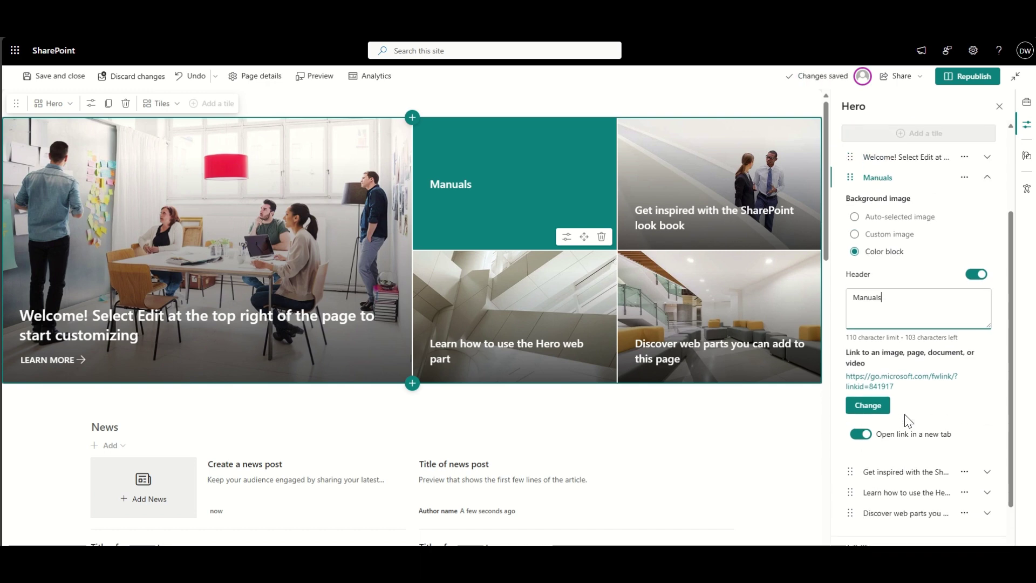
left_click(880, 406)
left_click(192, 273)
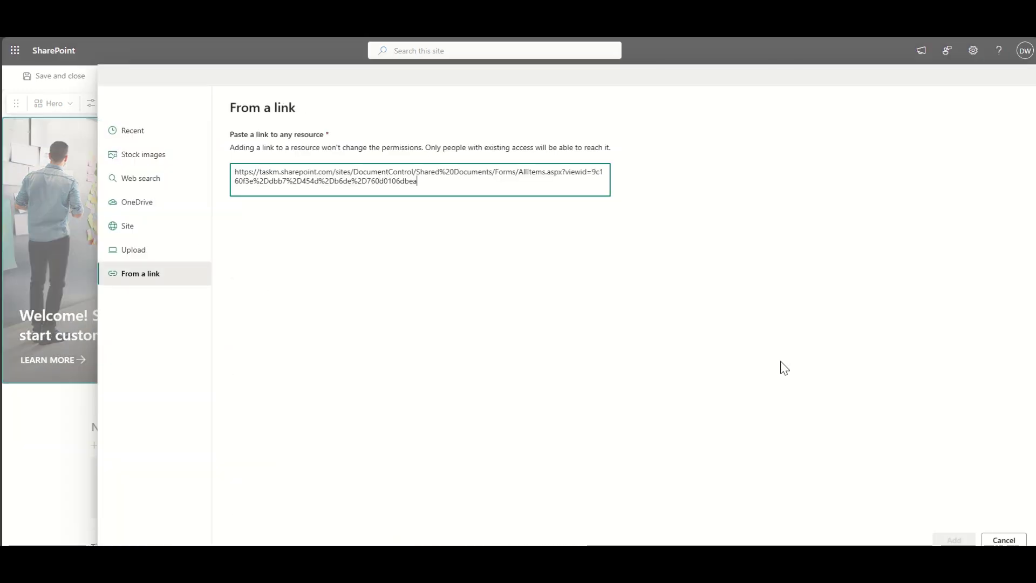
left_click(953, 540)
left_click(968, 76)
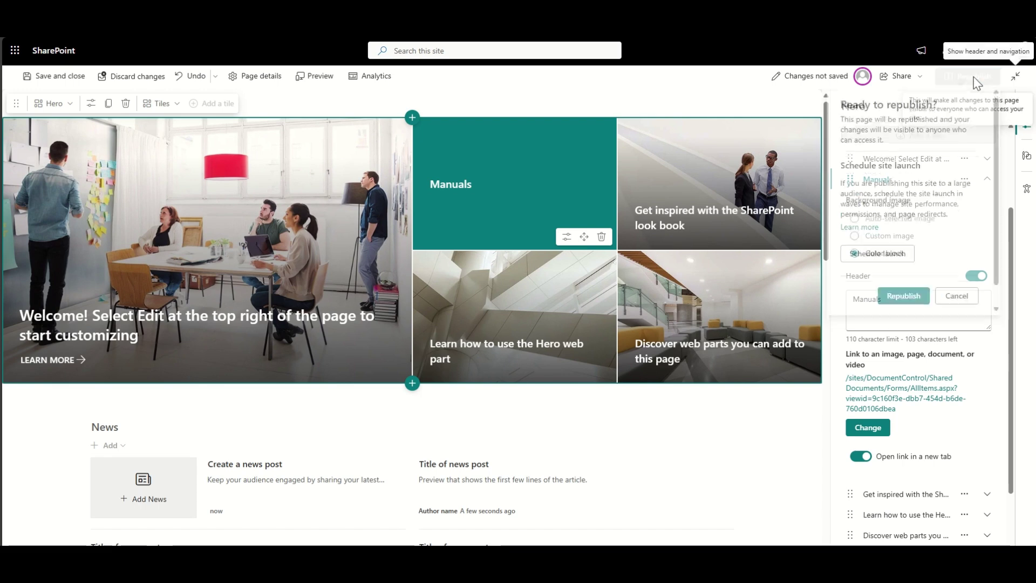
Step: Confirm republishing the Document Control home page
left_click(906, 303)
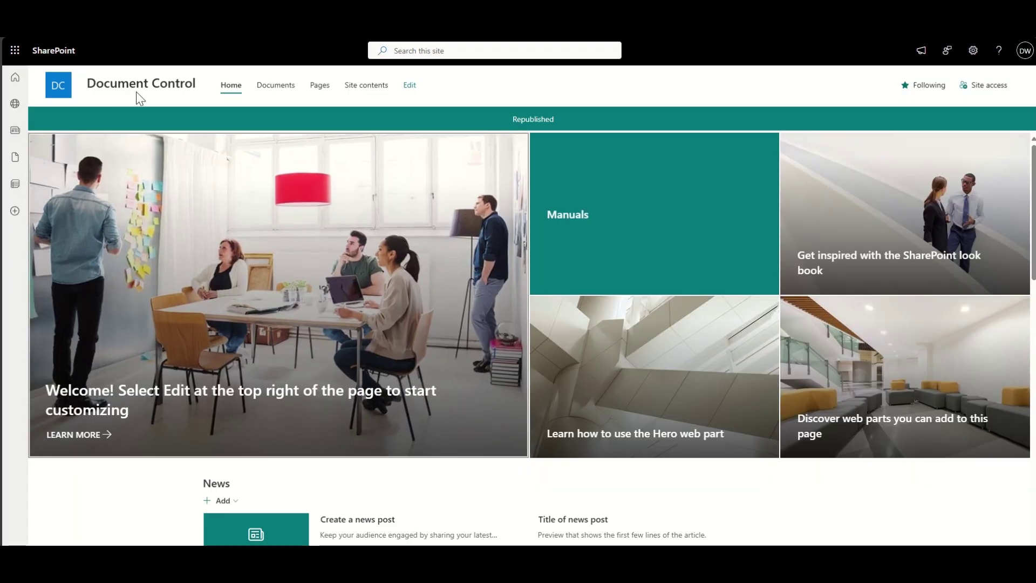